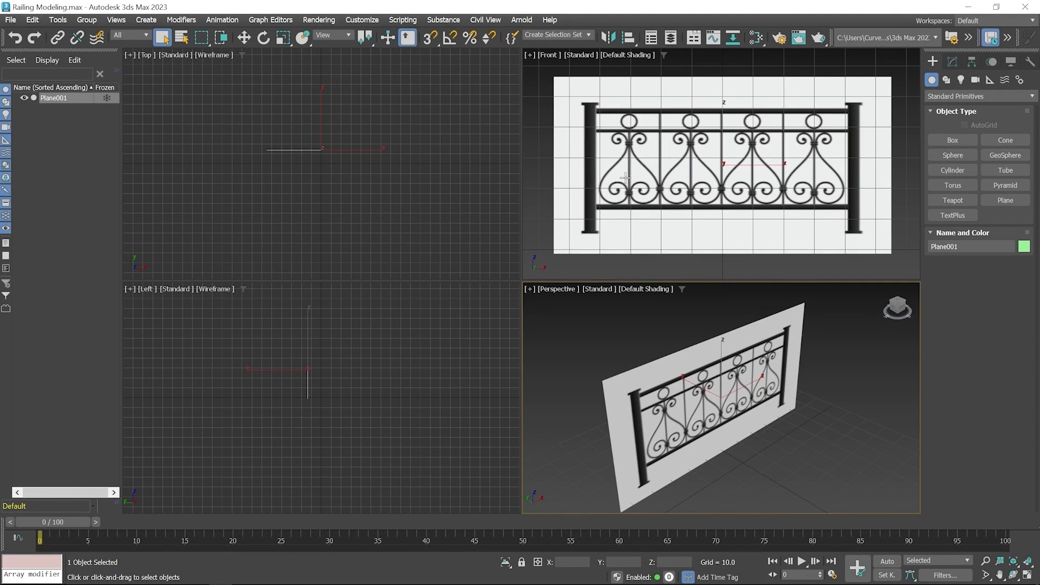
Narrow the railing reference plane to a width of about 103.594 and freeze it
{"action": "left_click", "coordinate": [682, 177]}
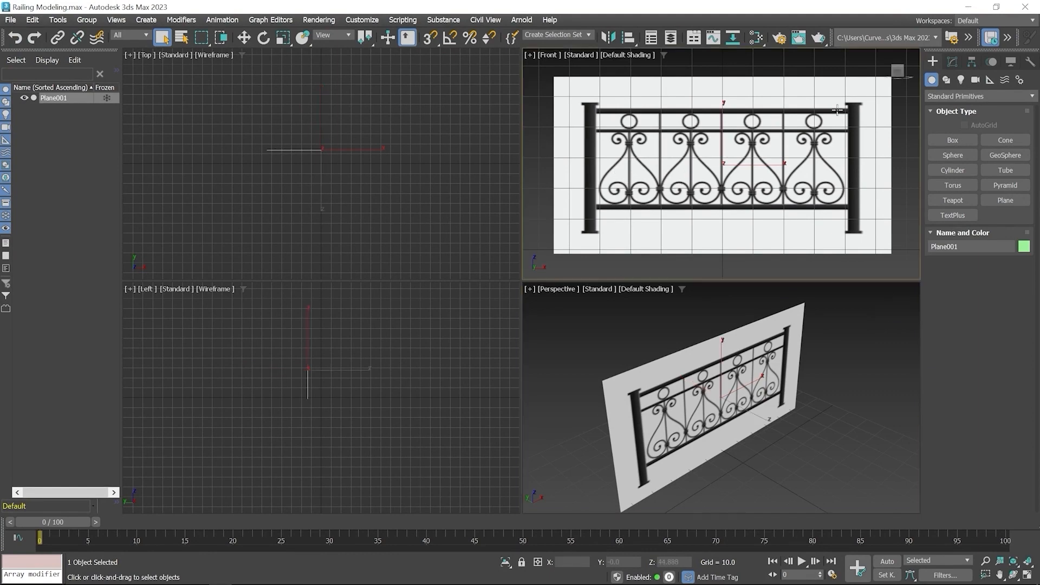
{"action": "left_click", "coordinate": [953, 62]}
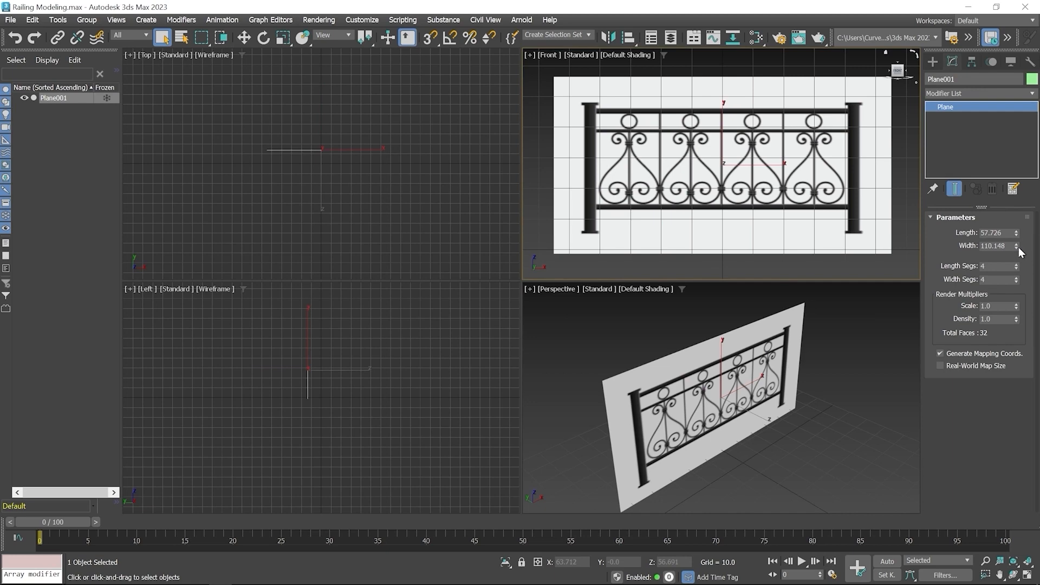
{"action": "left_click_drag", "start_coordinate": [1017, 247], "coordinate": [1012, 248]}
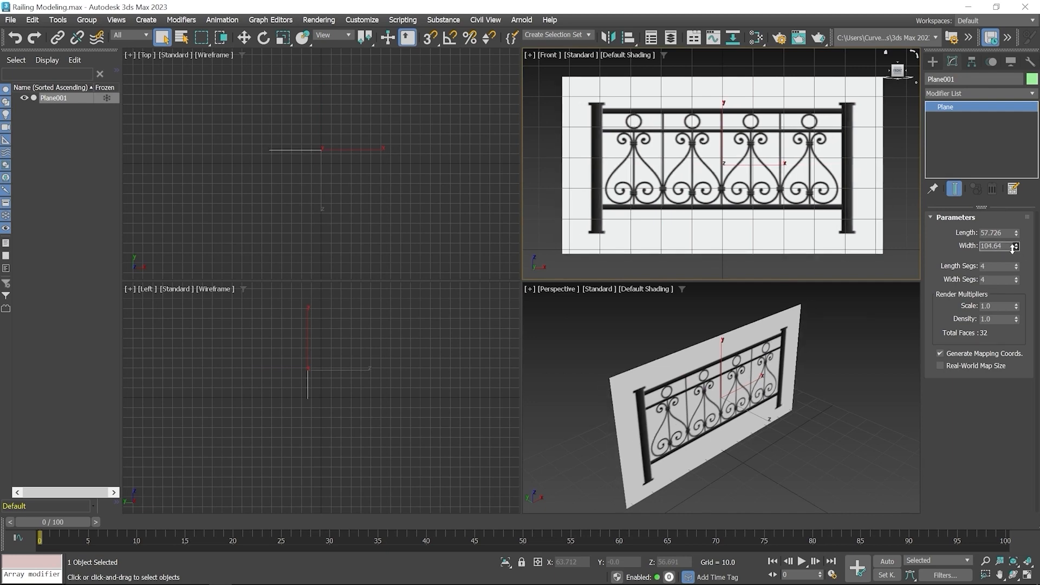
{"action": "left_click_drag", "start_coordinate": [1013, 248], "coordinate": [1013, 249]}
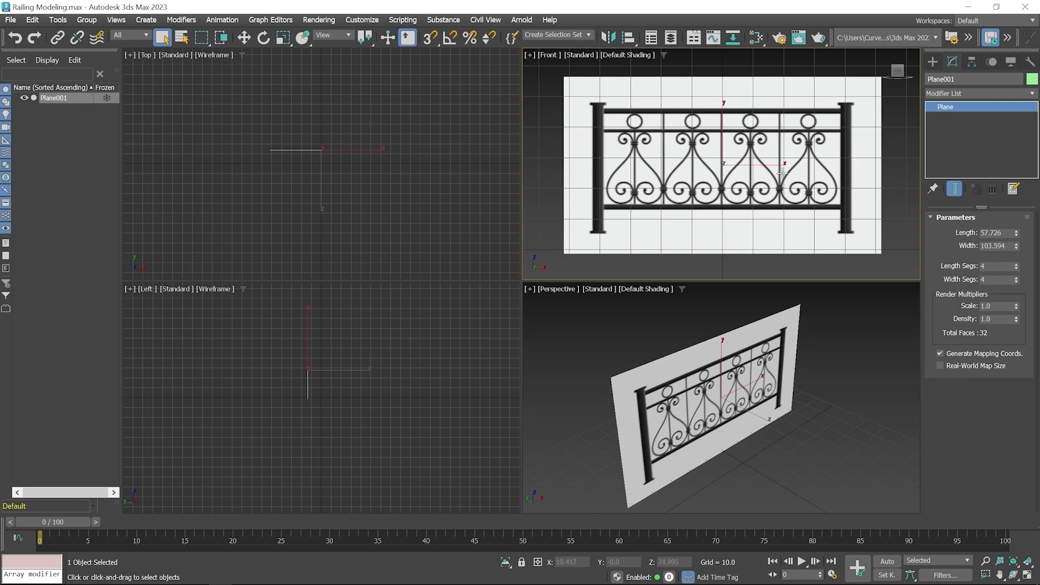
{"action": "right_click", "coordinate": [717, 141]}
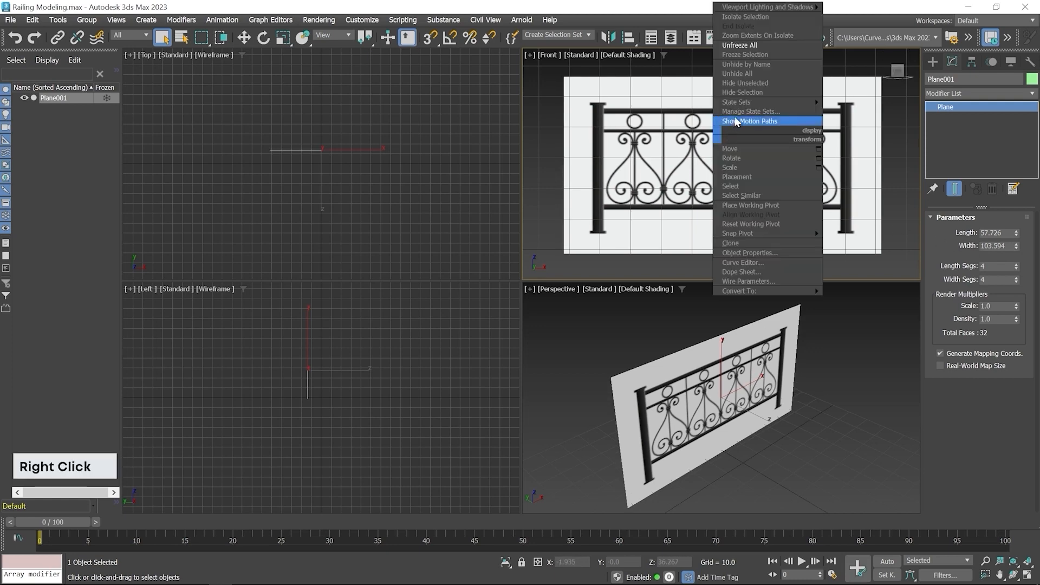
{"action": "left_click", "coordinate": [745, 54]}
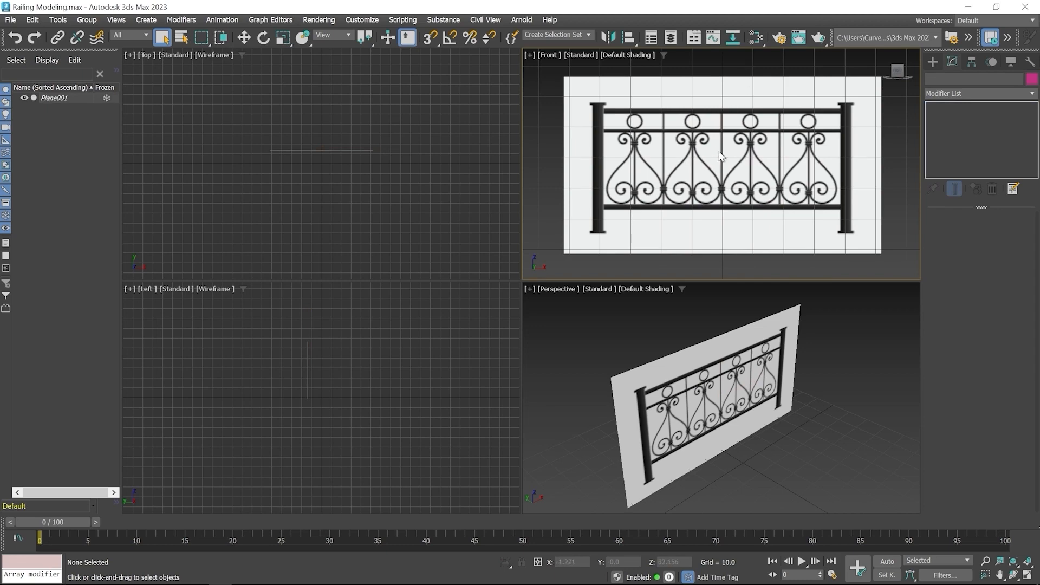
Start a Line spline with Bezier drag type, tracing the first ornament's upper-left scroll from its centre down past the collar
{"action": "key", "text": "alt+w"}
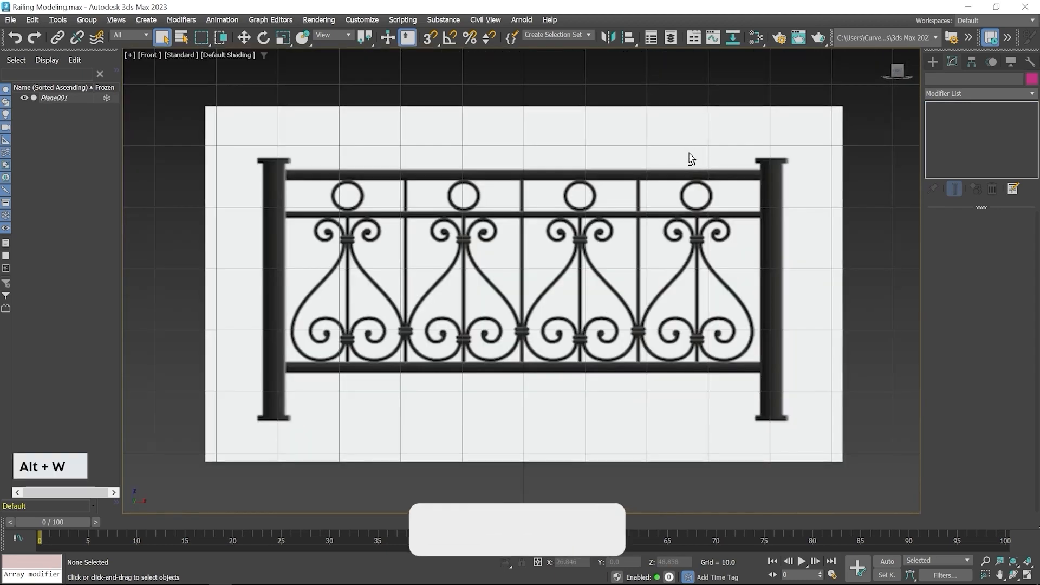
{"action": "middle_click_drag", "start_coordinate": [471, 214], "coordinate": [569, 205]}
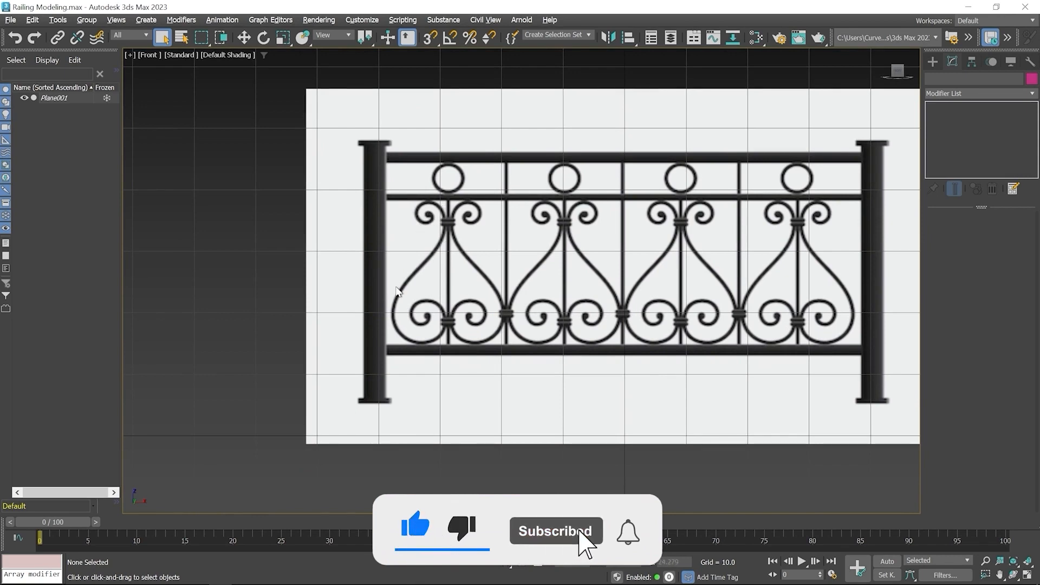
{"action": "left_click", "coordinate": [933, 61]}
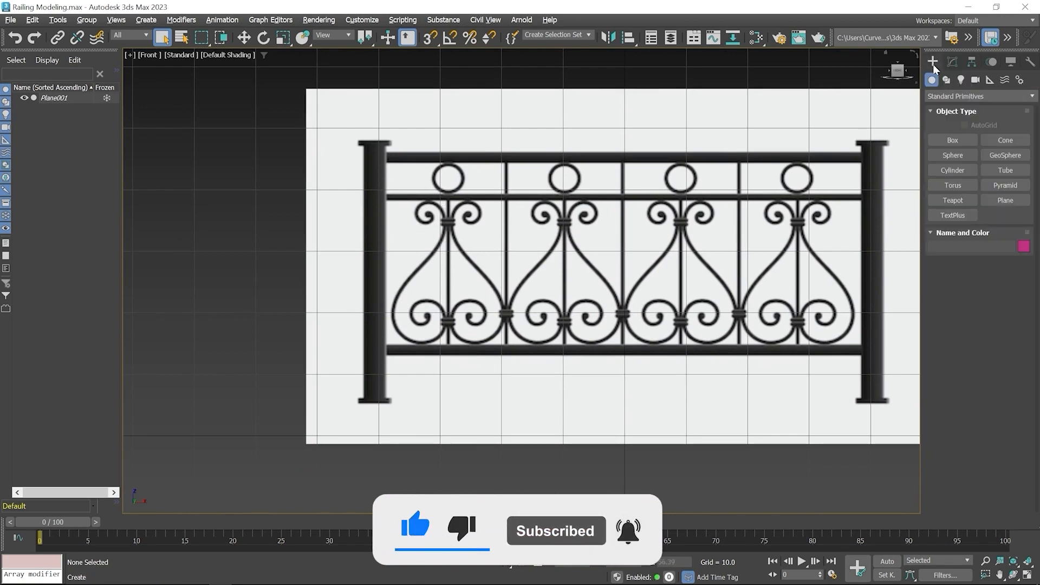
{"action": "left_click", "coordinate": [947, 80]}
{"action": "left_click", "coordinate": [960, 154]}
{"action": "scroll", "coordinate": [426, 215], "scroll_direction": "up", "scroll_amount": 6}
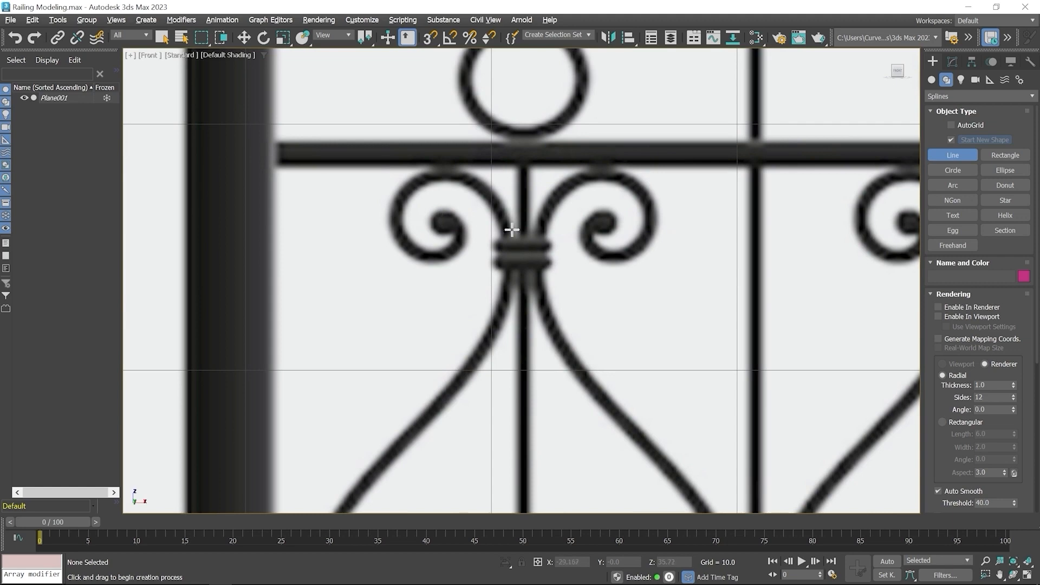
{"action": "left_click", "coordinate": [952, 294]}
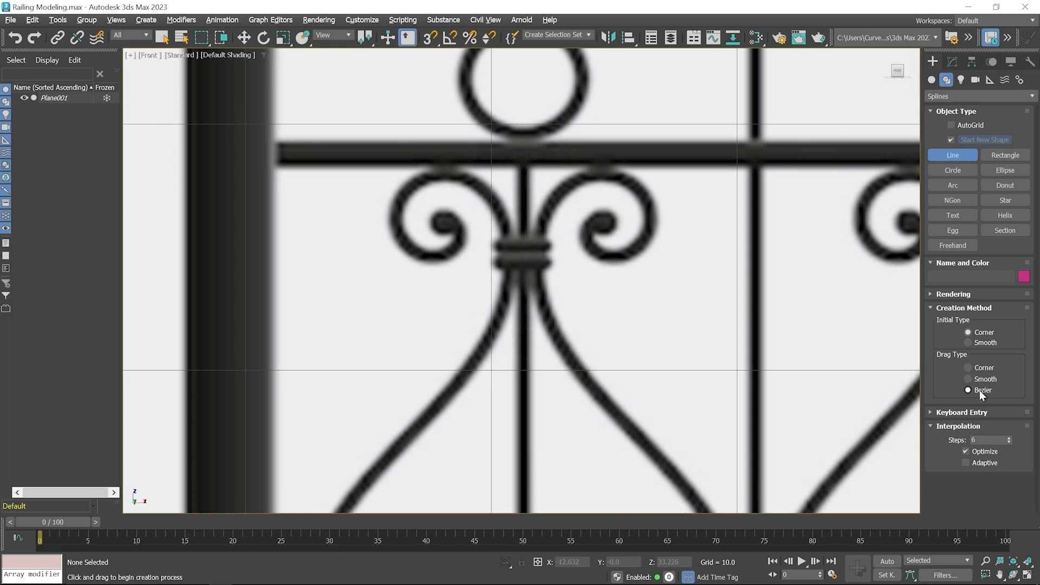
{"action": "left_click", "coordinate": [442, 222]}
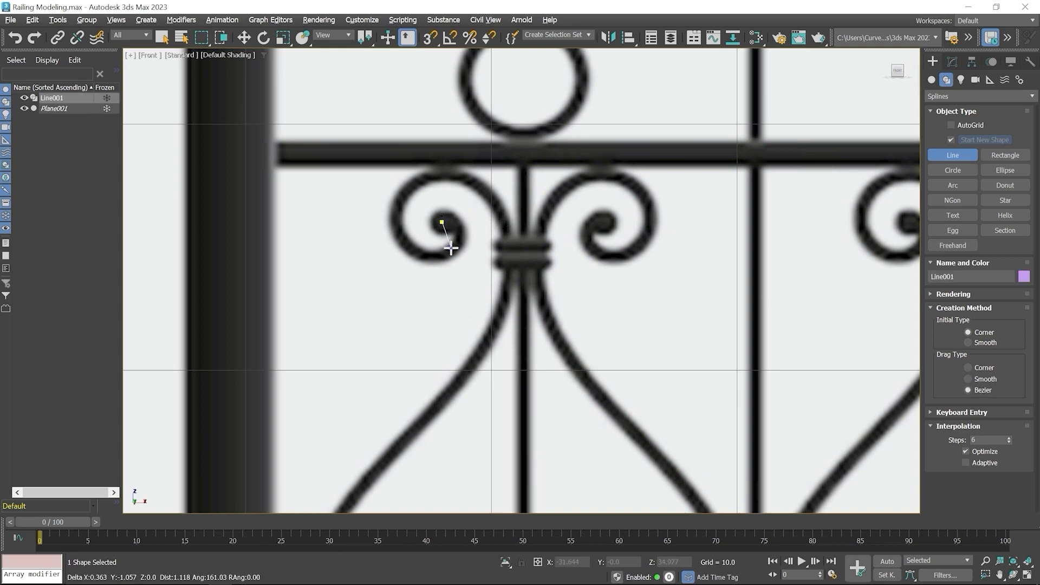
{"action": "left_click_drag", "start_coordinate": [450, 248], "coordinate": [434, 262]}
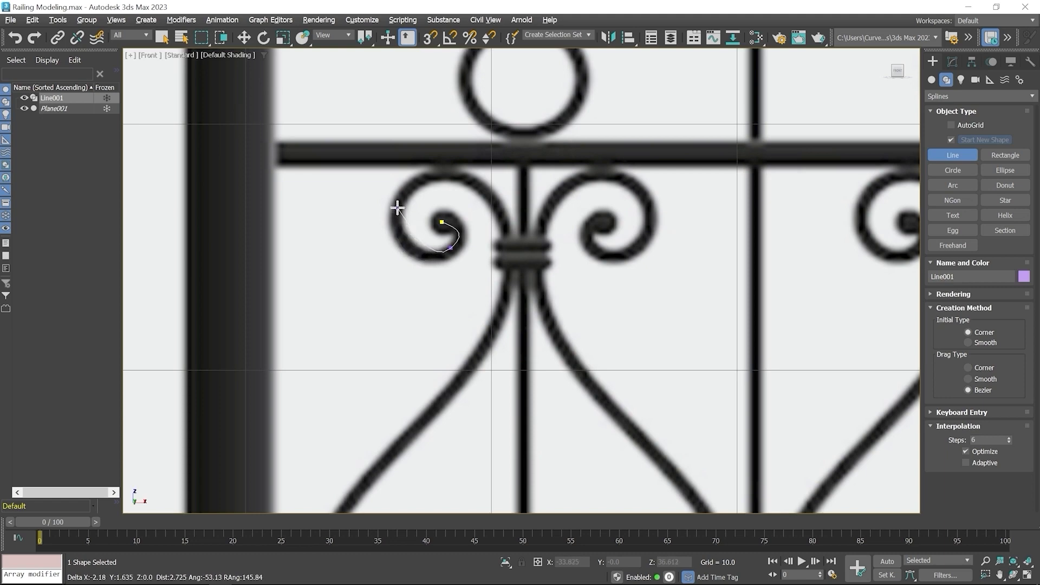
{"action": "left_click_drag", "start_coordinate": [397, 207], "coordinate": [405, 173]}
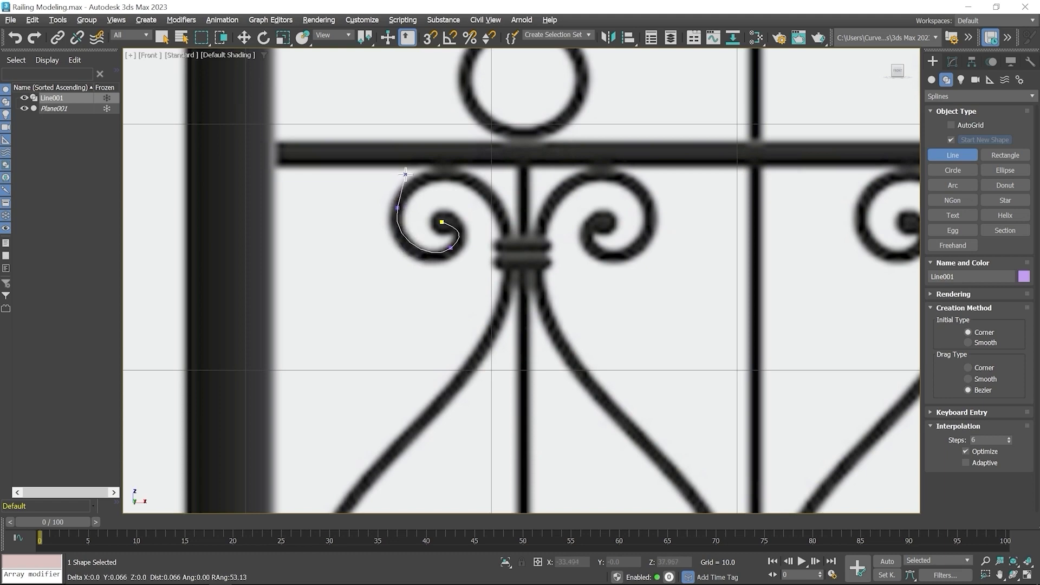
{"action": "left_click_drag", "start_coordinate": [489, 196], "coordinate": [499, 216]}
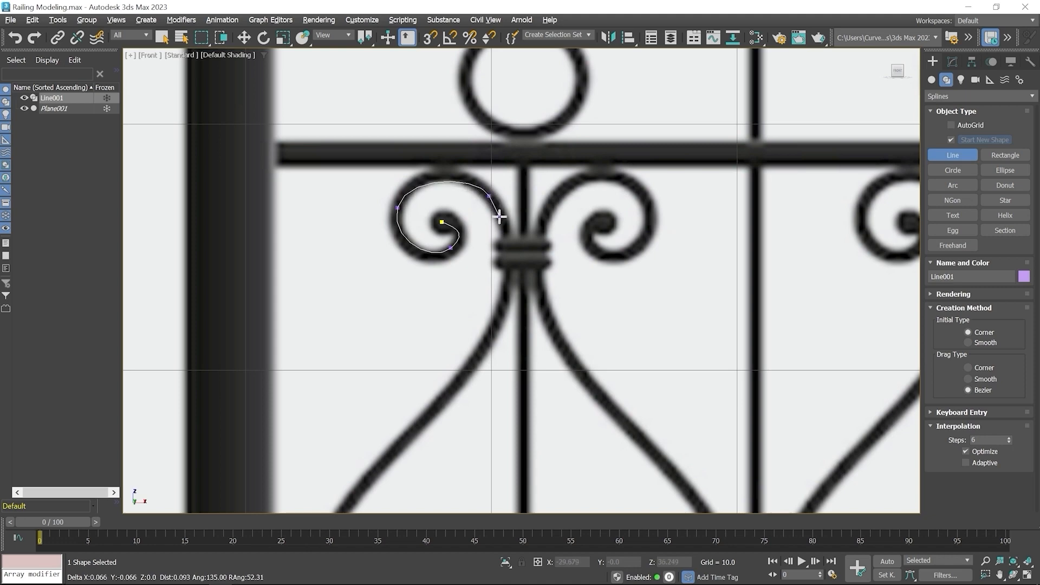
{"action": "left_click_drag", "start_coordinate": [482, 348], "coordinate": [441, 399]}
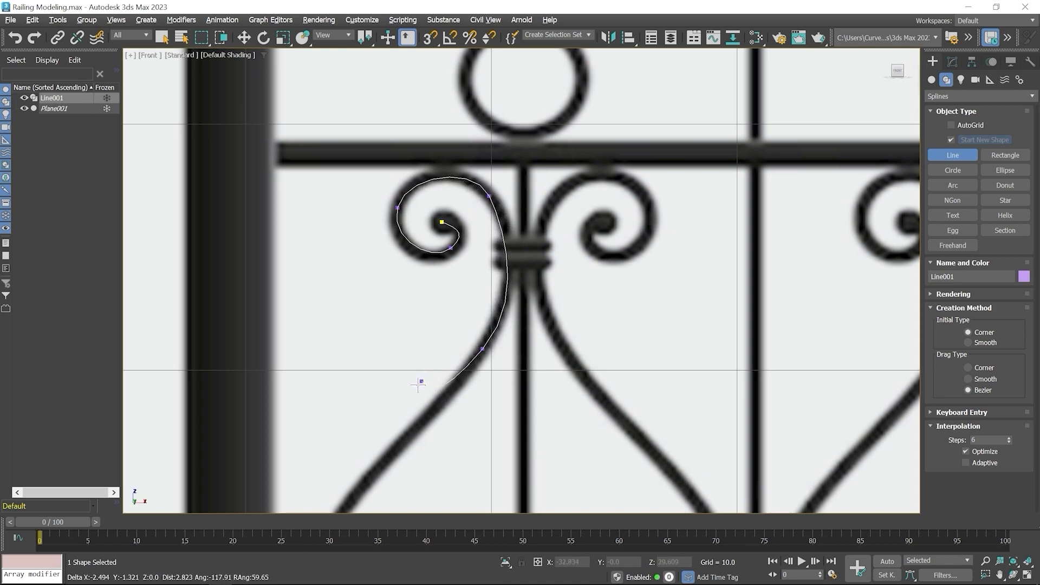
Continue the line down the ornament's left curve and around the lower-left scroll to its centre, and end it there
{"action": "middle_click", "coordinate": [374, 467]}
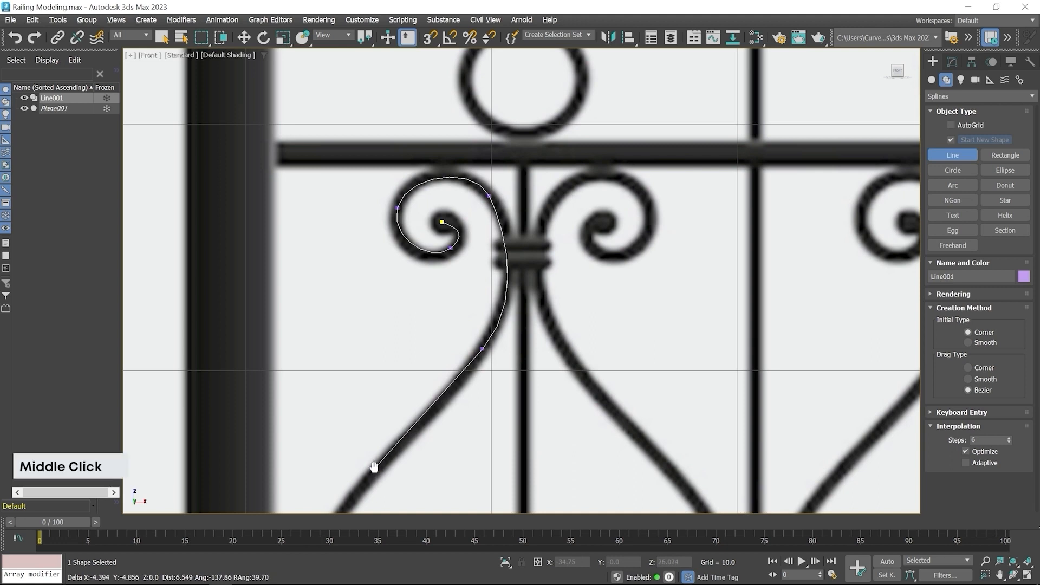
{"action": "middle_click_drag", "start_coordinate": [372, 464], "coordinate": [438, 210]}
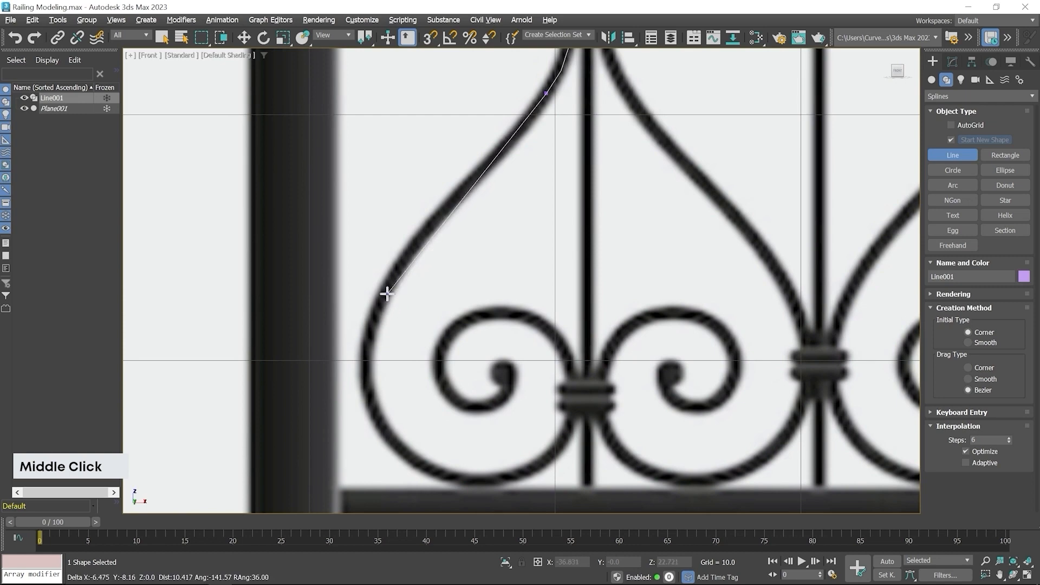
{"action": "left_click_drag", "start_coordinate": [385, 291], "coordinate": [364, 346]}
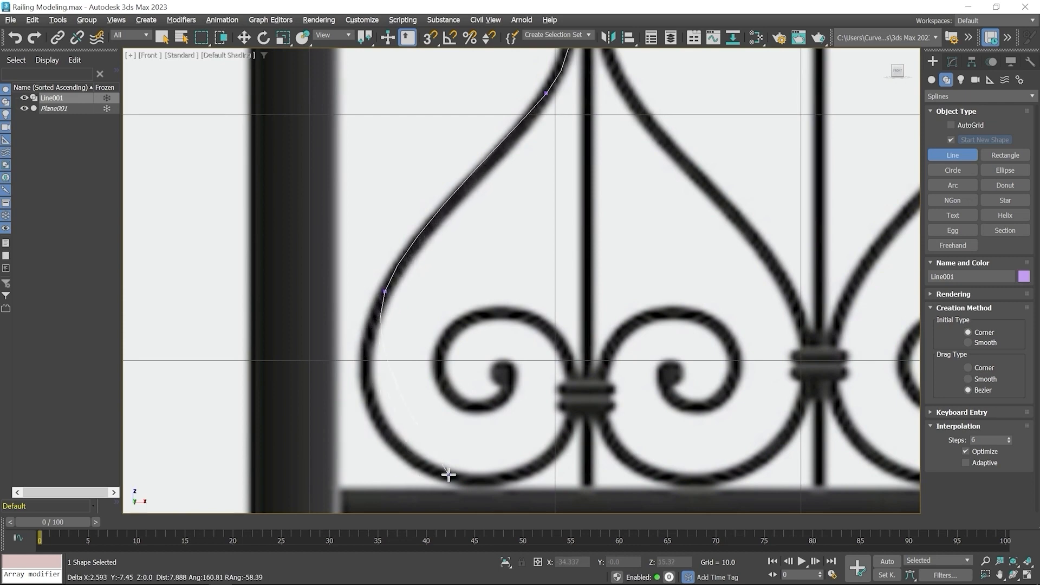
{"action": "left_click_drag", "start_coordinate": [448, 474], "coordinate": [505, 482]}
{"action": "left_click_drag", "start_coordinate": [572, 380], "coordinate": [566, 342]}
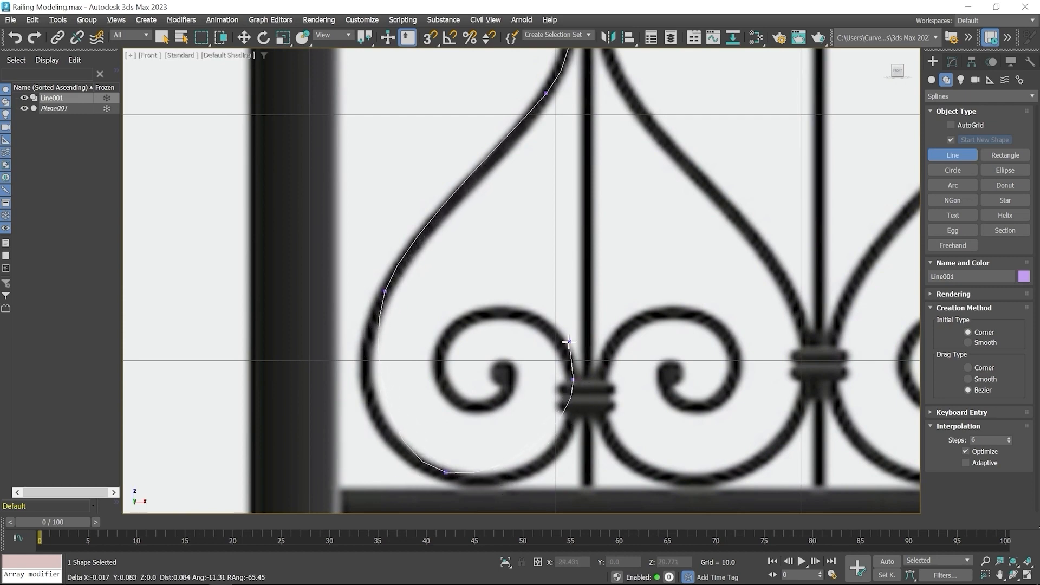
{"action": "left_click_drag", "start_coordinate": [466, 318], "coordinate": [435, 331]}
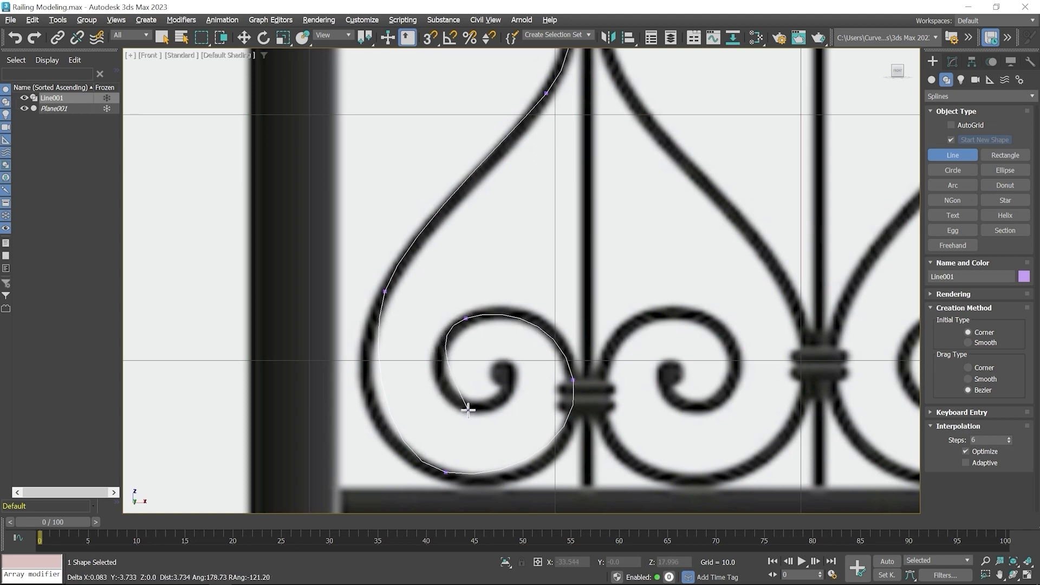
{"action": "left_click_drag", "start_coordinate": [468, 409], "coordinate": [494, 413]}
{"action": "left_click_drag", "start_coordinate": [506, 369], "coordinate": [508, 366]}
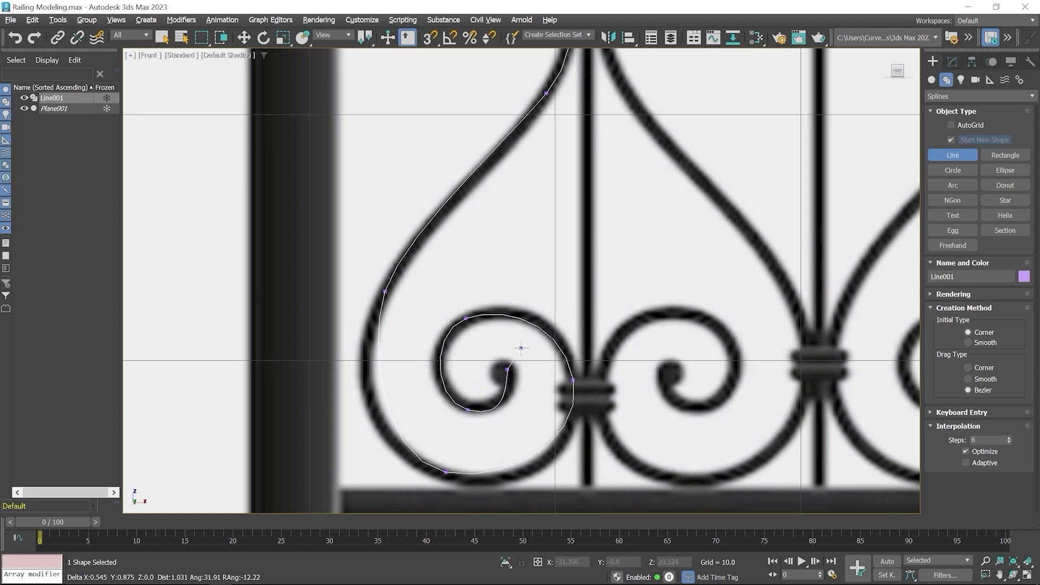
{"action": "right_click", "coordinate": [521, 348]}
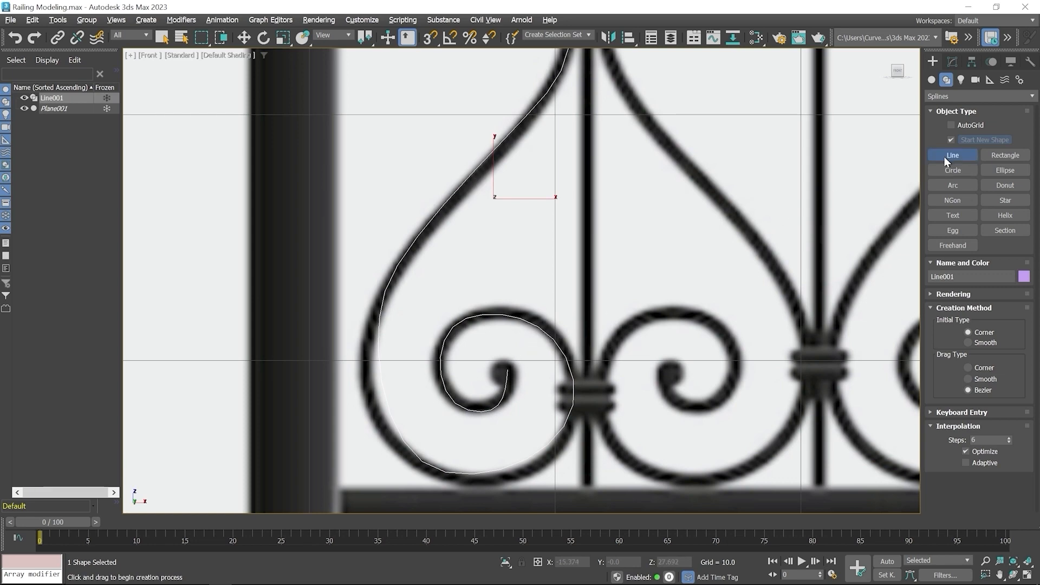
{"action": "right_click", "coordinate": [498, 347]}
Adjust the Bezier handle of the line's vertex just below the upper collar to follow the reference curve
{"action": "scroll", "coordinate": [498, 348], "scroll_direction": "down", "scroll_amount": 2}
{"action": "middle_click_drag", "start_coordinate": [629, 267], "coordinate": [590, 289]}
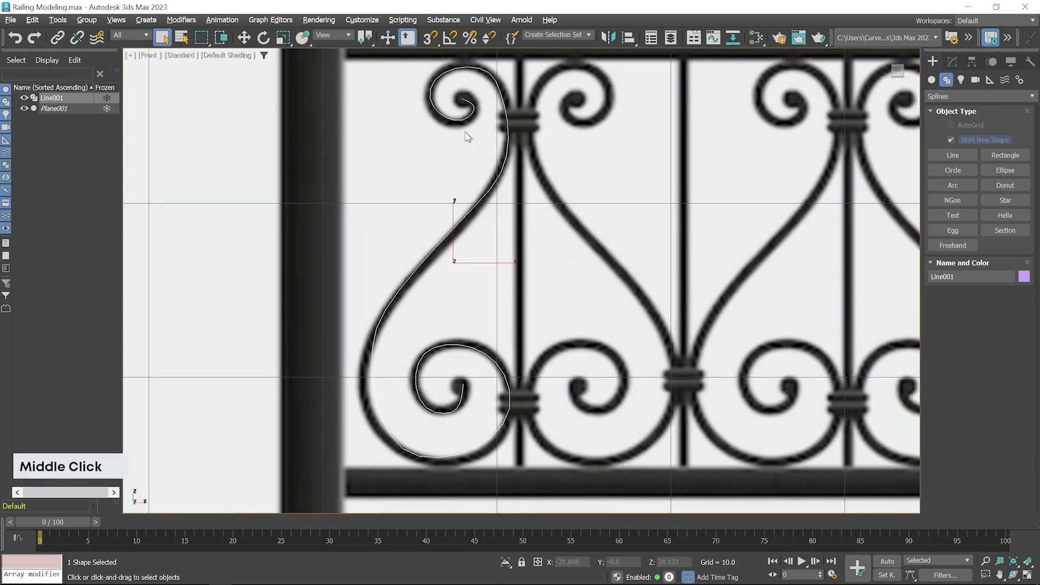
{"action": "left_click", "coordinate": [953, 63]}
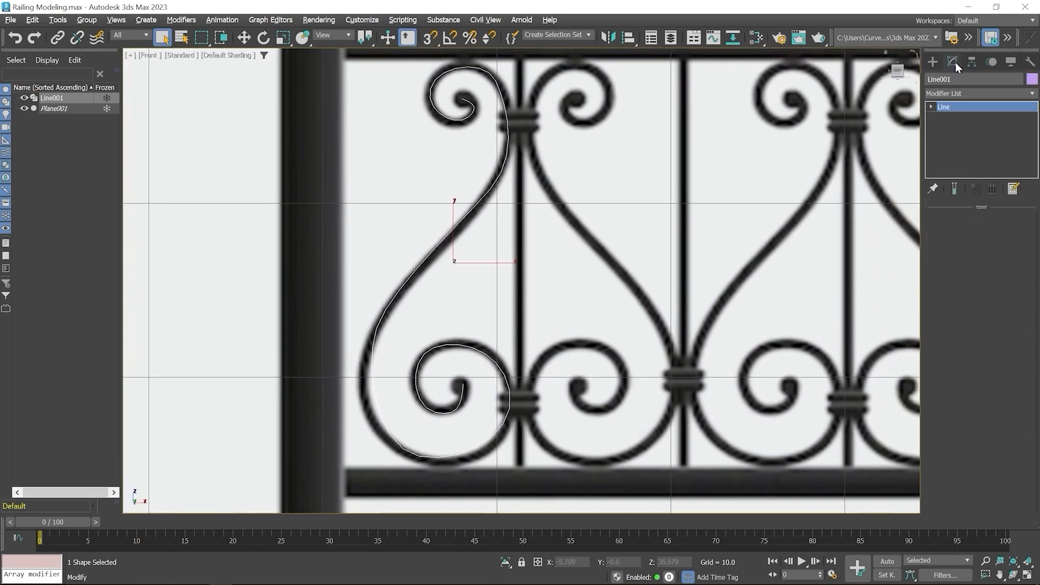
{"action": "left_click", "coordinate": [930, 107]}
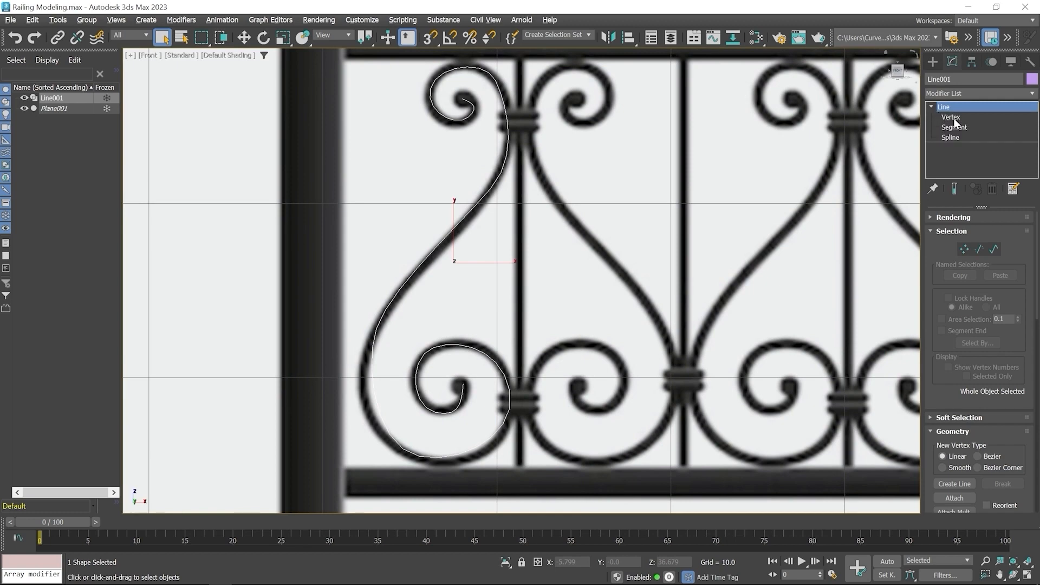
{"action": "left_click", "coordinate": [951, 117]}
{"action": "left_click_drag", "start_coordinate": [469, 174], "coordinate": [493, 192]}
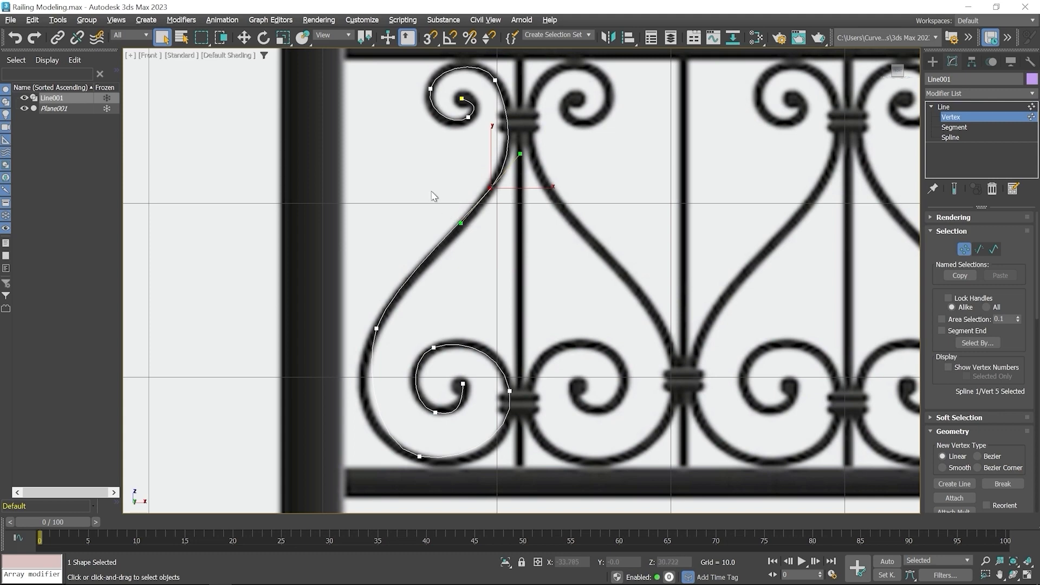
{"action": "left_click", "coordinate": [243, 38]}
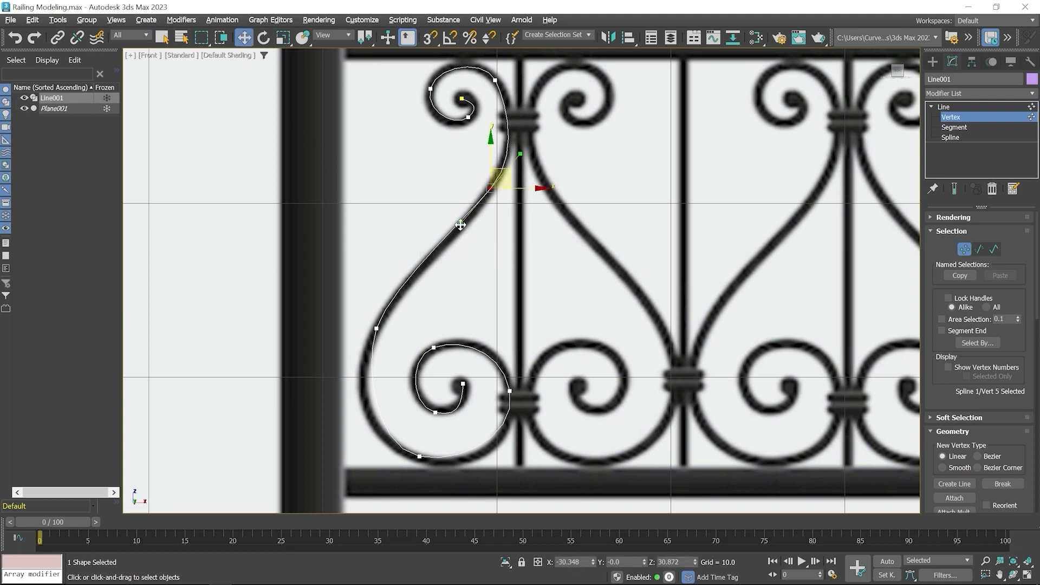
{"action": "mouse_move", "coordinate": [460, 226]}
{"action": "left_mouse_down"}
{"action": "mouse_move", "coordinate": [470, 236]}
{"action": "mouse_move", "coordinate": [463, 230]}
{"action": "left_mouse_up"}
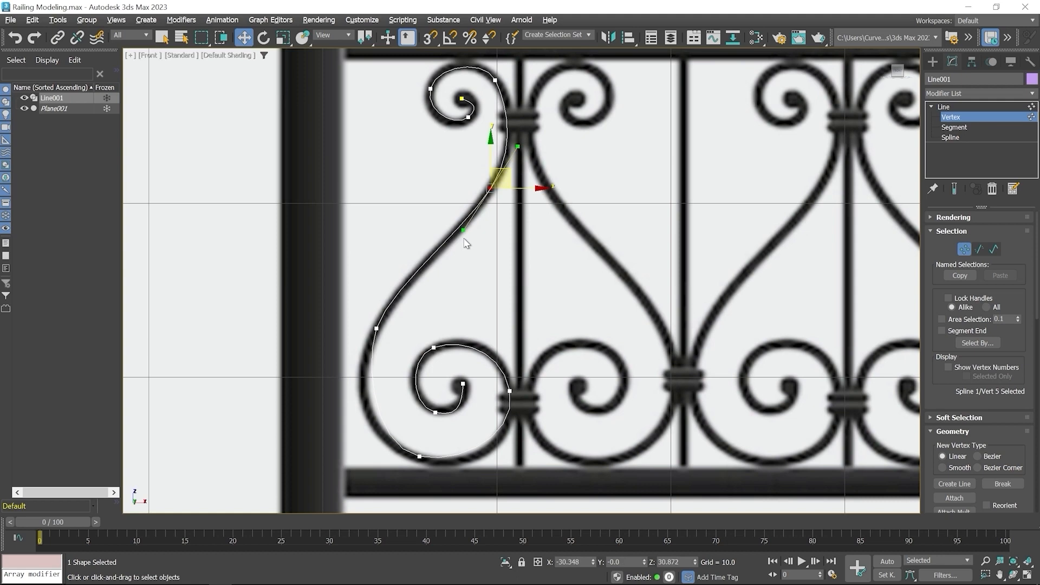
Convert all vertices of the scroll line to Bezier and clear the vertex selection
{"action": "scroll", "coordinate": [465, 243], "scroll_direction": "down", "scroll_amount": 2}
{"action": "left_click_drag", "start_coordinate": [348, 89], "coordinate": [487, 323]}
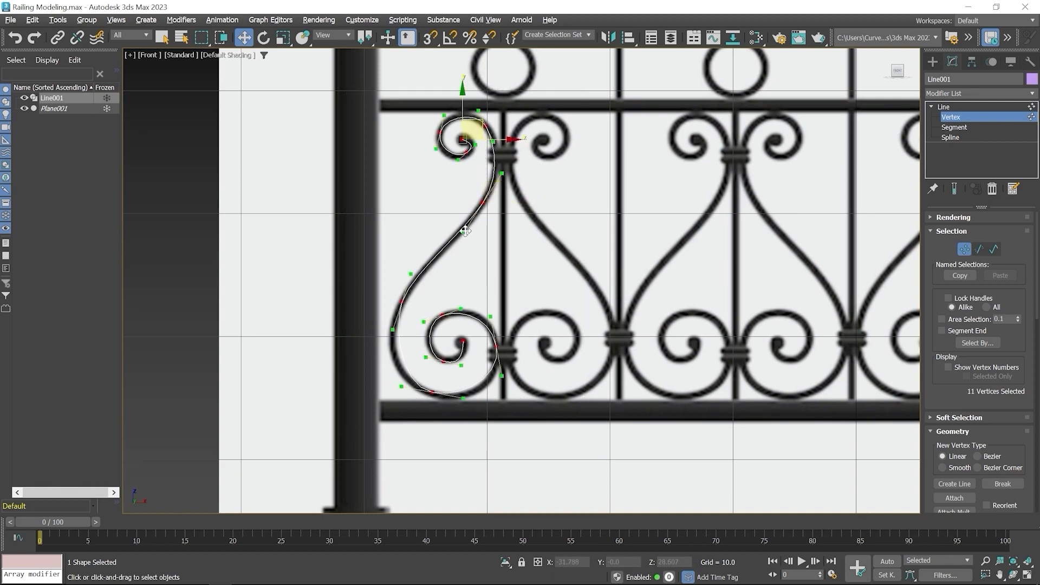
{"action": "right_click", "coordinate": [465, 230]}
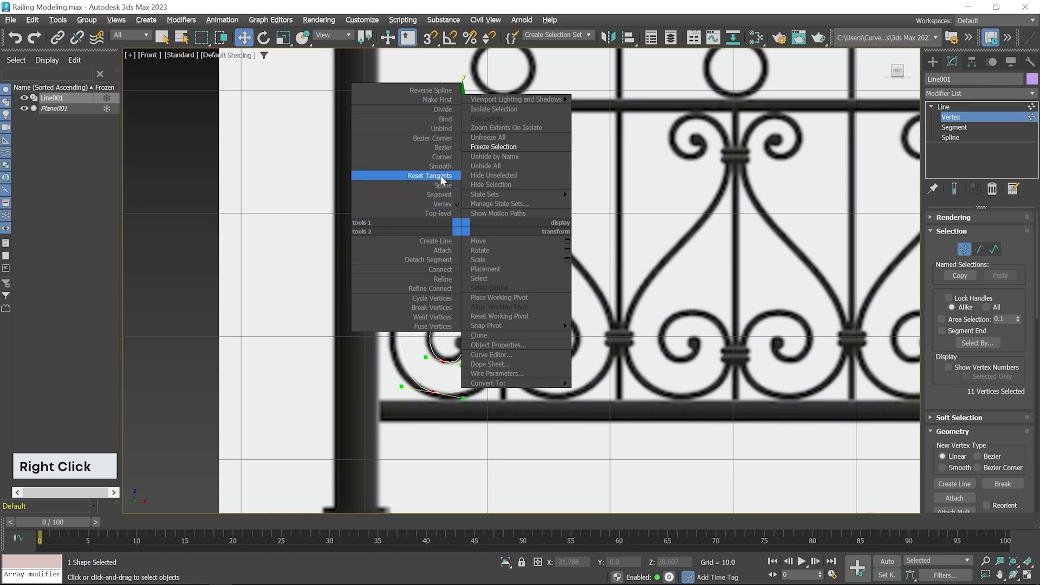
{"action": "left_click", "coordinate": [434, 145]}
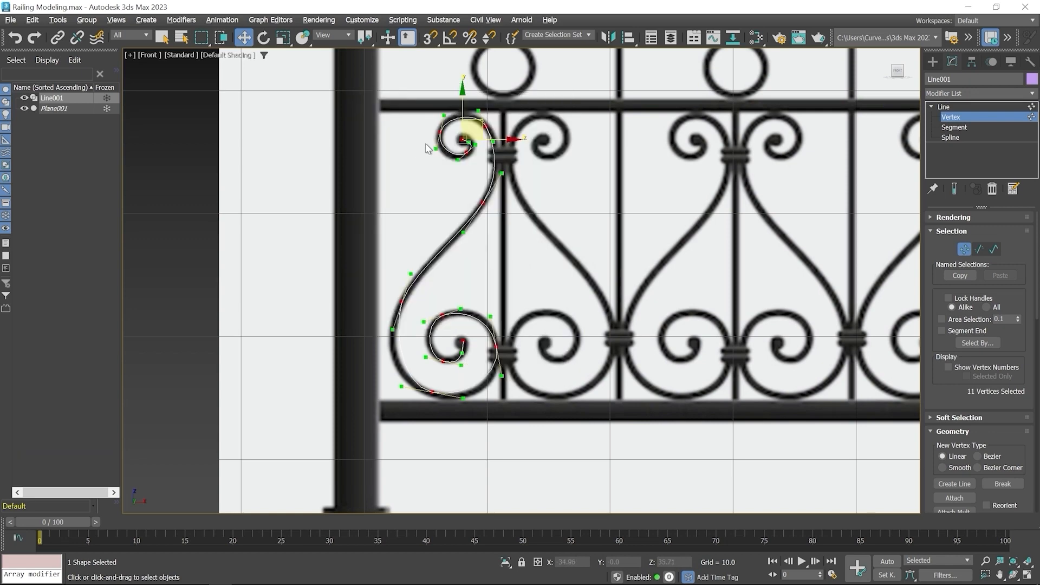
{"action": "left_click", "coordinate": [403, 152]}
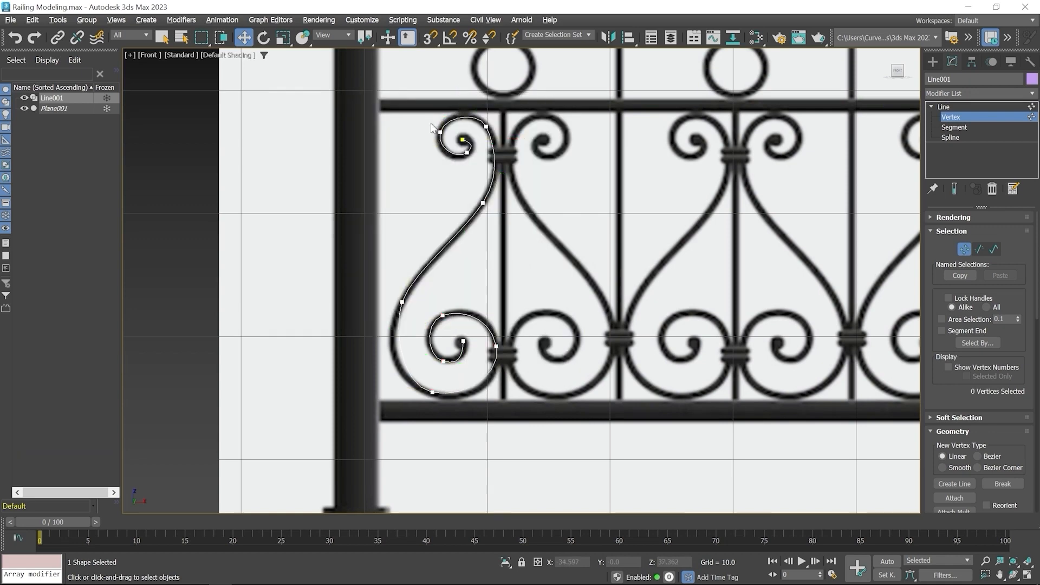
Adjust the Bezier handle of the upper scroll's centre vertex and move its second vertex outward to follow the reference curl
{"action": "scroll", "coordinate": [455, 136], "scroll_direction": "up", "scroll_amount": 3}
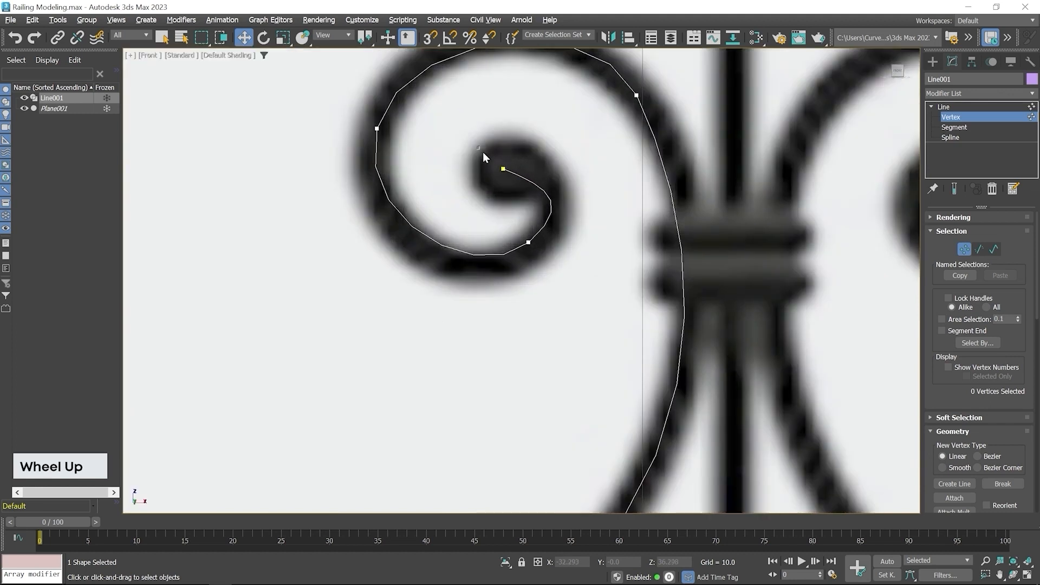
{"action": "left_click", "coordinate": [503, 169]}
{"action": "scroll", "coordinate": [552, 208], "scroll_direction": "up", "scroll_amount": 2}
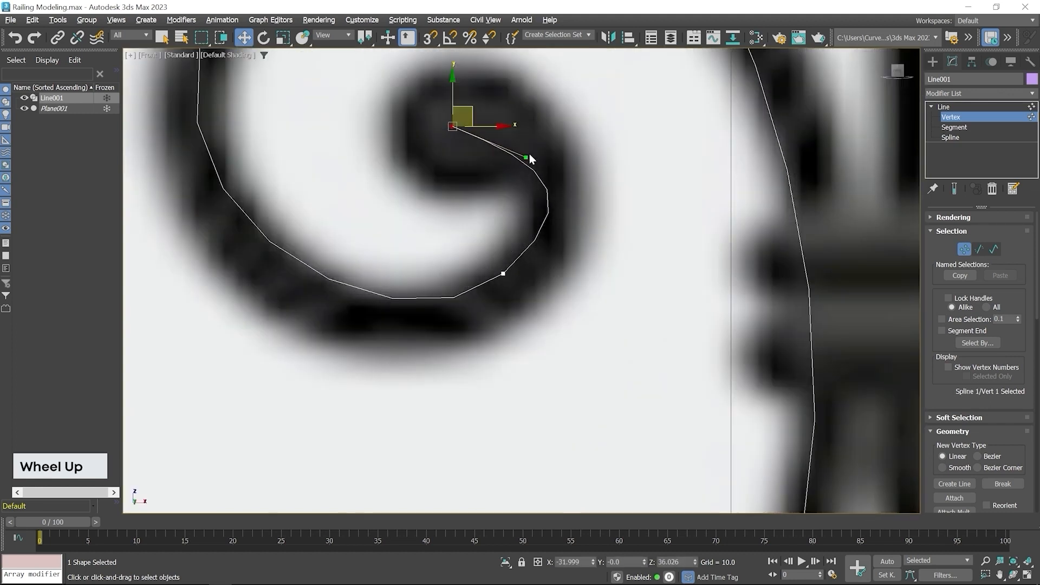
{"action": "left_click_drag", "start_coordinate": [526, 157], "coordinate": [506, 116]}
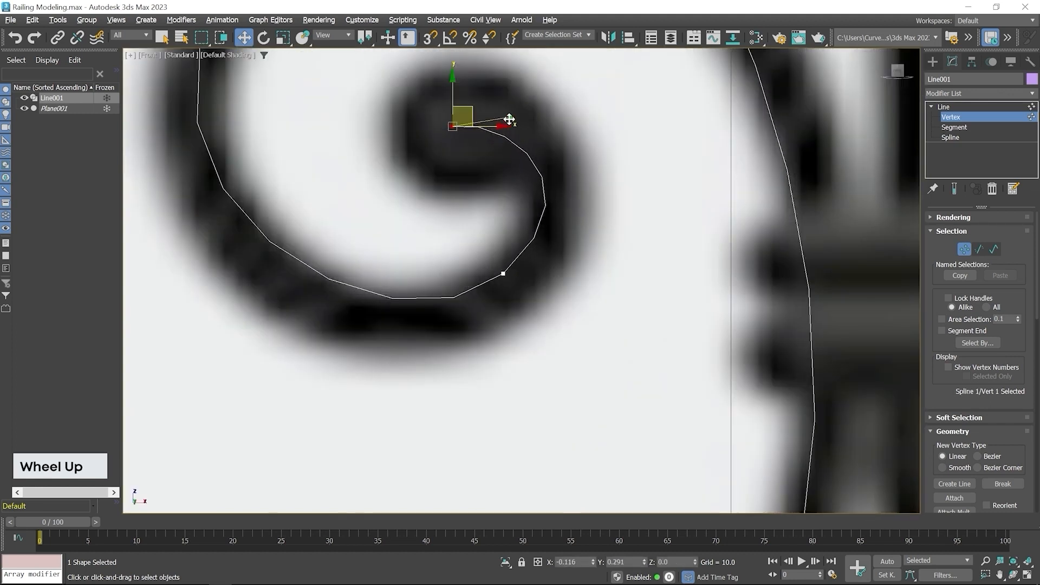
{"action": "left_click", "coordinate": [503, 274]}
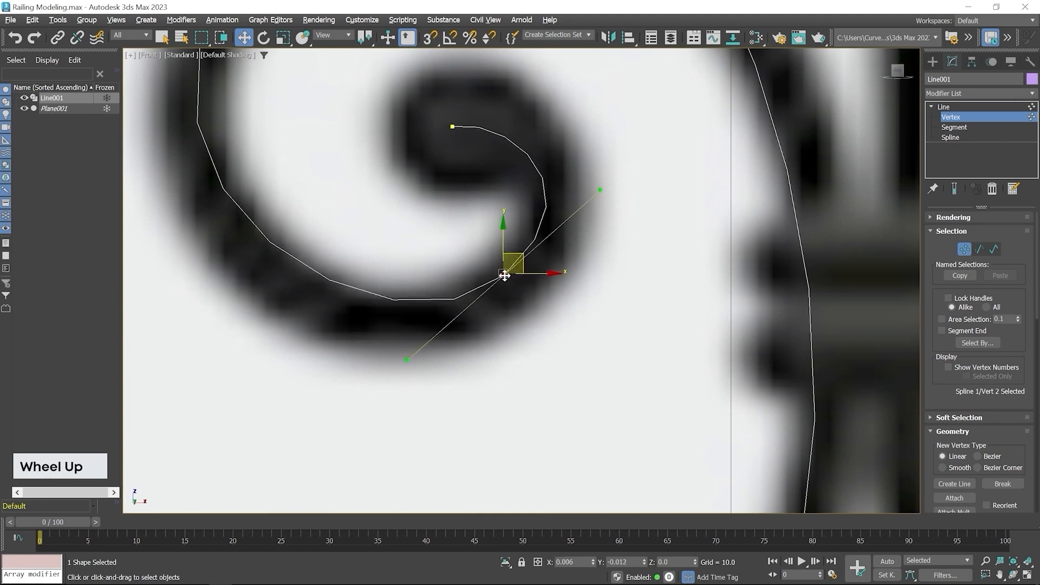
{"action": "left_click_drag", "start_coordinate": [504, 277], "coordinate": [508, 295]}
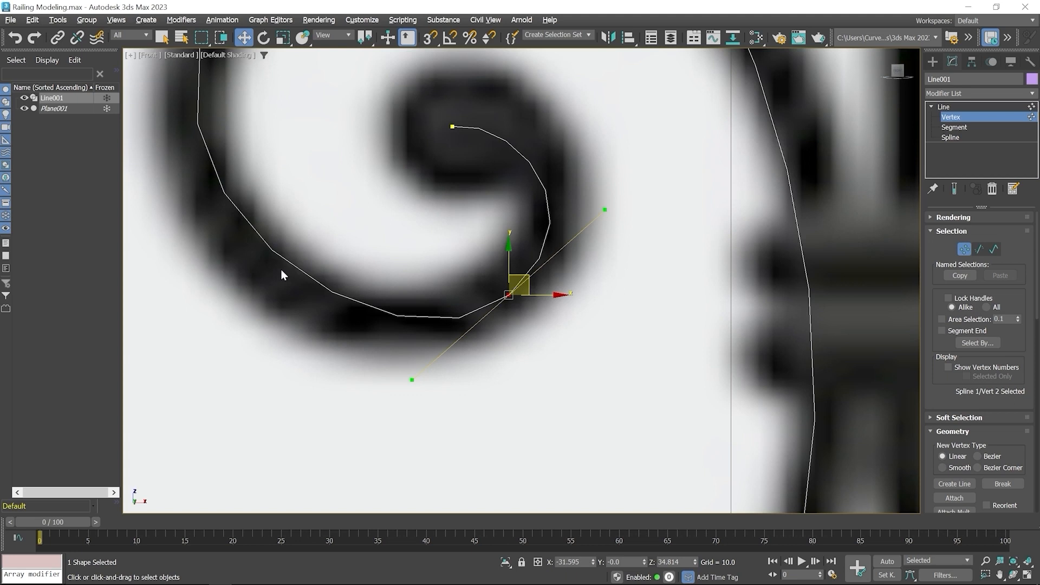
Set the line's interpolation steps to 12
{"action": "left_click", "coordinate": [953, 231]}
{"action": "left_click", "coordinate": [956, 258]}
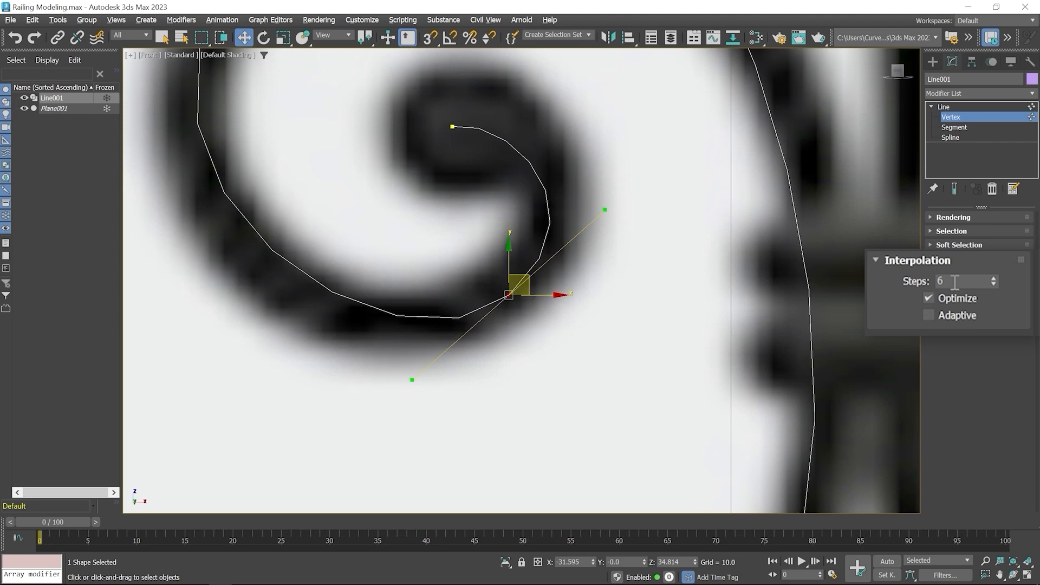
{"action": "left_click_drag", "start_coordinate": [954, 281], "coordinate": [915, 280]}
{"action": "key", "text": "Return"}
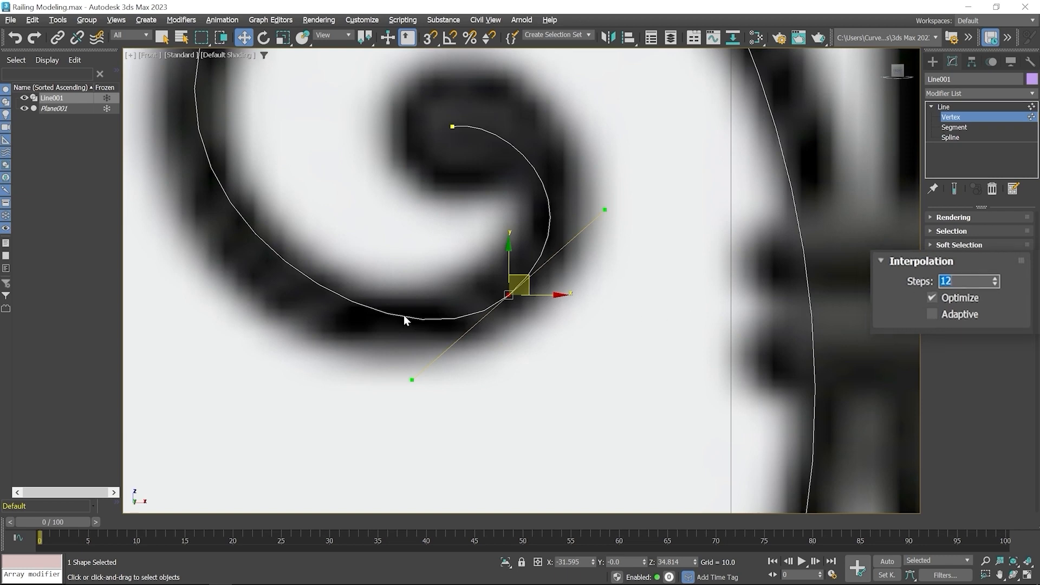
Adjust the upper Bezier handle of the upper scroll's outermost left vertex to follow the reference, and select the vertex above the collar
{"action": "scroll", "coordinate": [400, 325], "scroll_direction": "down", "scroll_amount": 2}
{"action": "middle_click_drag", "start_coordinate": [410, 248], "coordinate": [419, 392]}
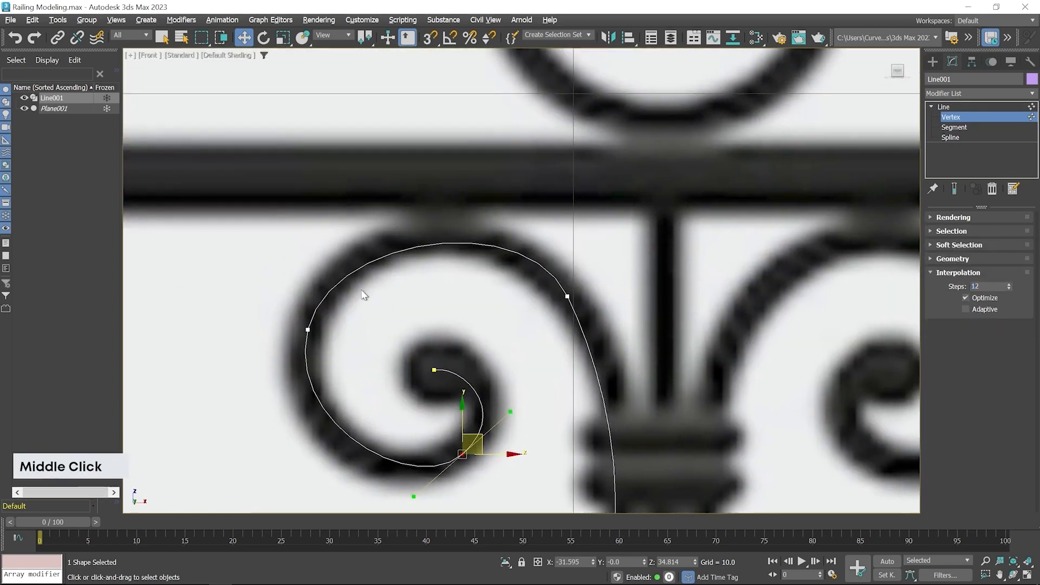
{"action": "left_click_drag", "start_coordinate": [262, 301], "coordinate": [335, 351]}
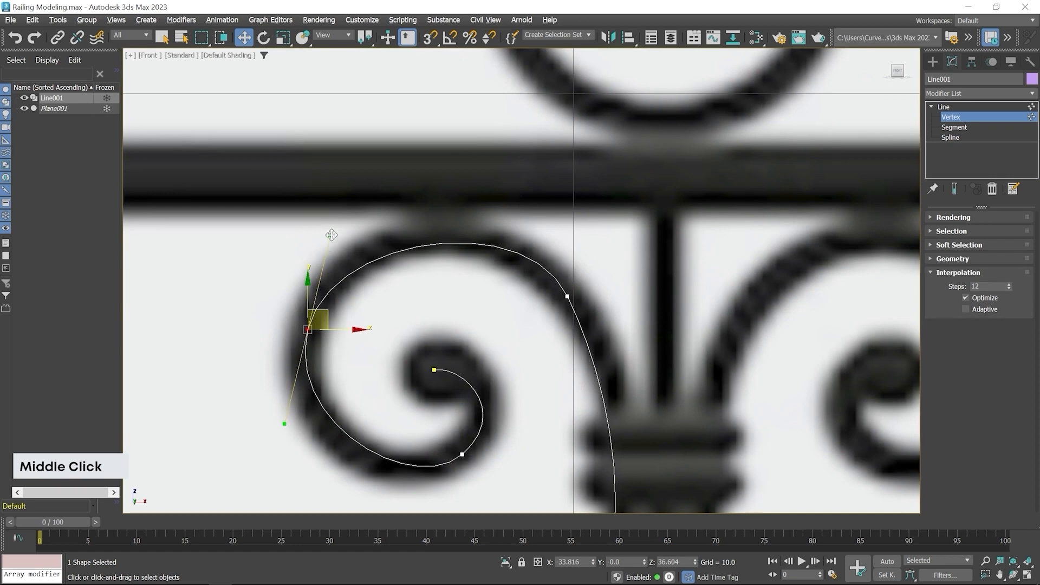
{"action": "left_click_drag", "start_coordinate": [330, 235], "coordinate": [334, 216]}
{"action": "left_click", "coordinate": [566, 296]}
{"action": "middle_click_drag", "start_coordinate": [611, 384], "coordinate": [599, 260]}
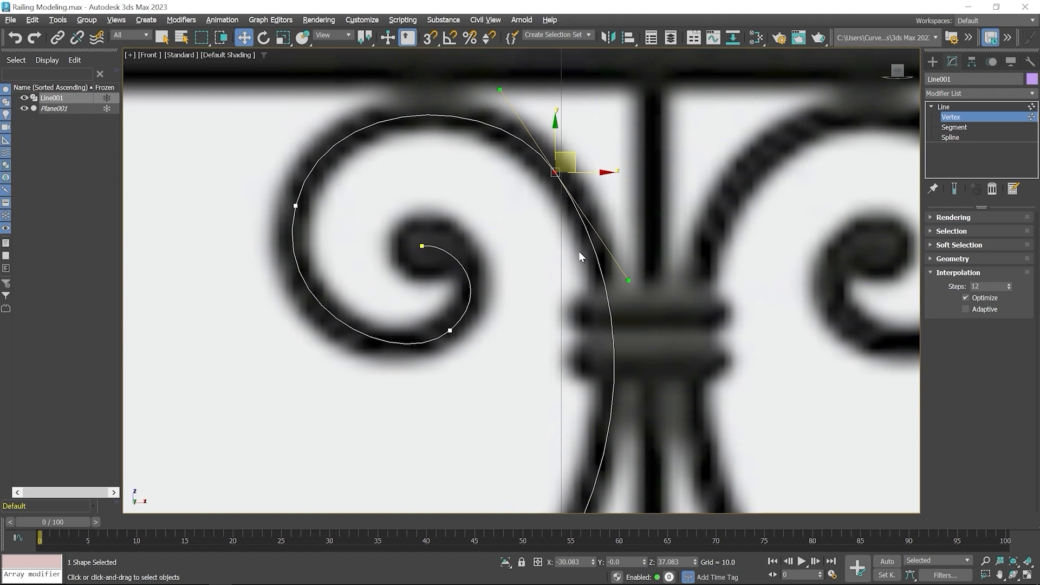
Fine-tune the Bezier handles of the vertices at both ends of the long diagonal curve to match the reference
{"action": "middle_click_drag", "start_coordinate": [552, 448], "coordinate": [550, 248]}
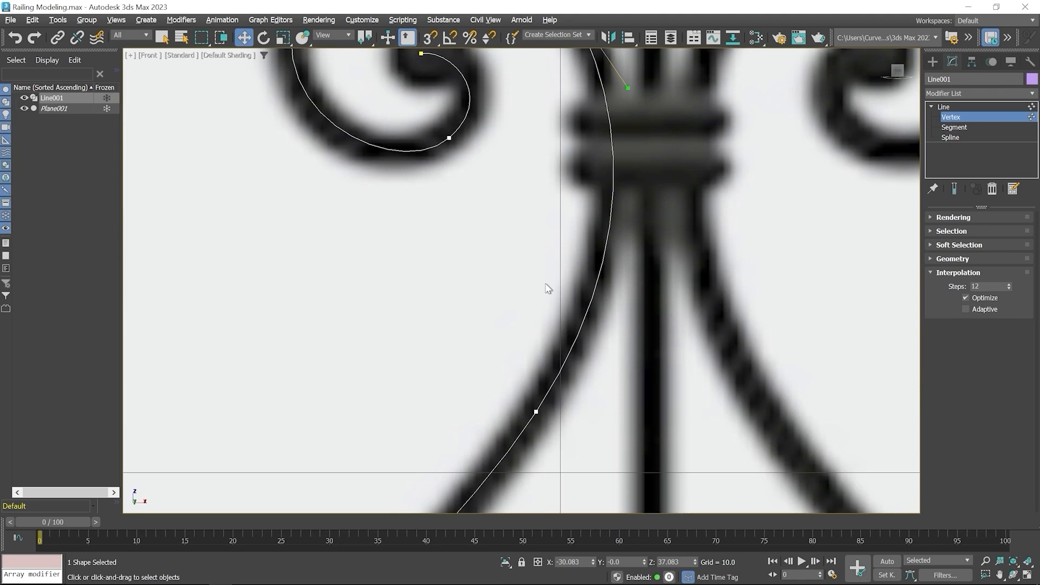
{"action": "scroll", "coordinate": [549, 271], "scroll_direction": "down", "scroll_amount": 5}
{"action": "middle_click_drag", "start_coordinate": [411, 482], "coordinate": [488, 247]}
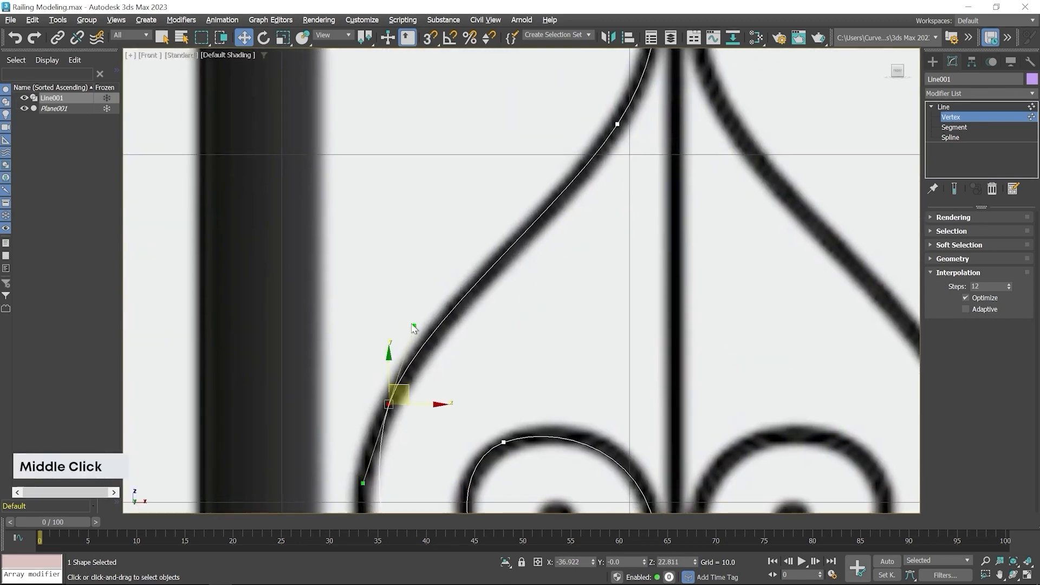
{"action": "left_click", "coordinate": [617, 123]}
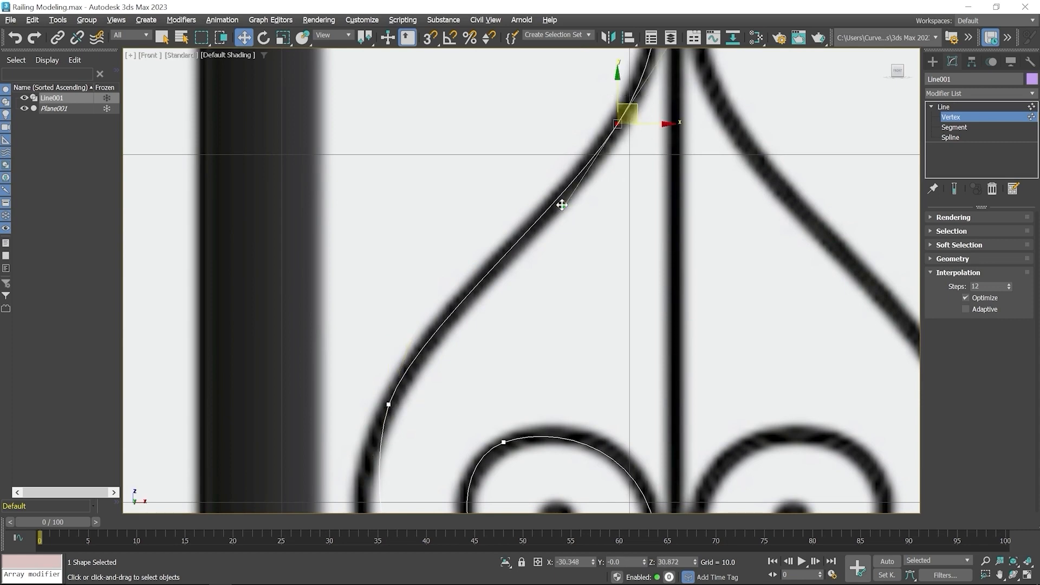
{"action": "left_click_drag", "start_coordinate": [563, 207], "coordinate": [568, 208]}
{"action": "middle_click_drag", "start_coordinate": [432, 379], "coordinate": [497, 156]}
{"action": "left_click_drag", "start_coordinate": [416, 169], "coordinate": [489, 219]}
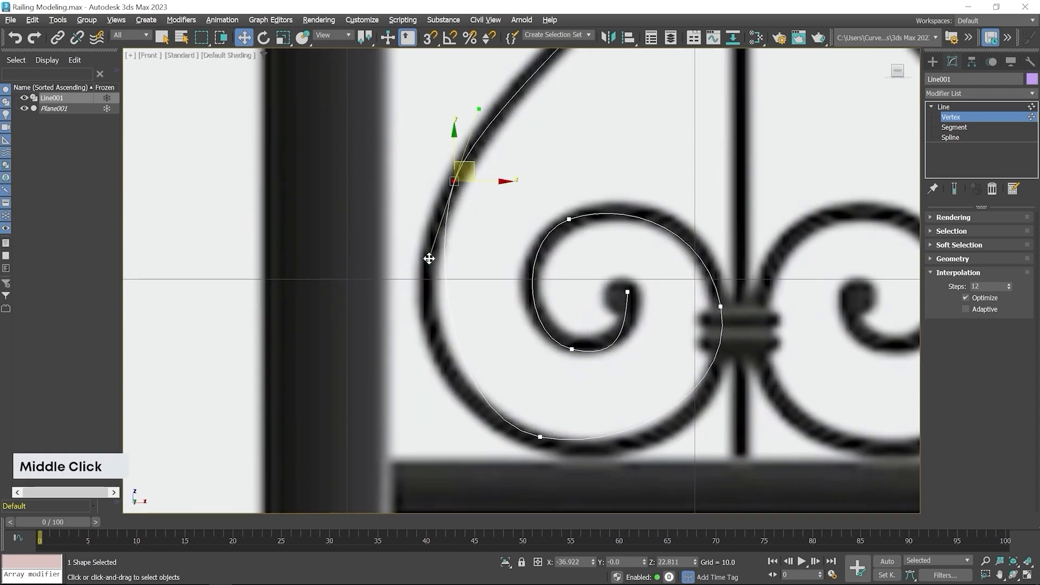
{"action": "middle_click_drag", "start_coordinate": [529, 393], "coordinate": [453, 280]}
Adjust the position and both Bezier handles of the lower scroll's bottom vertex, and select the vertex beside the lower collar
{"action": "left_click", "coordinate": [462, 323]}
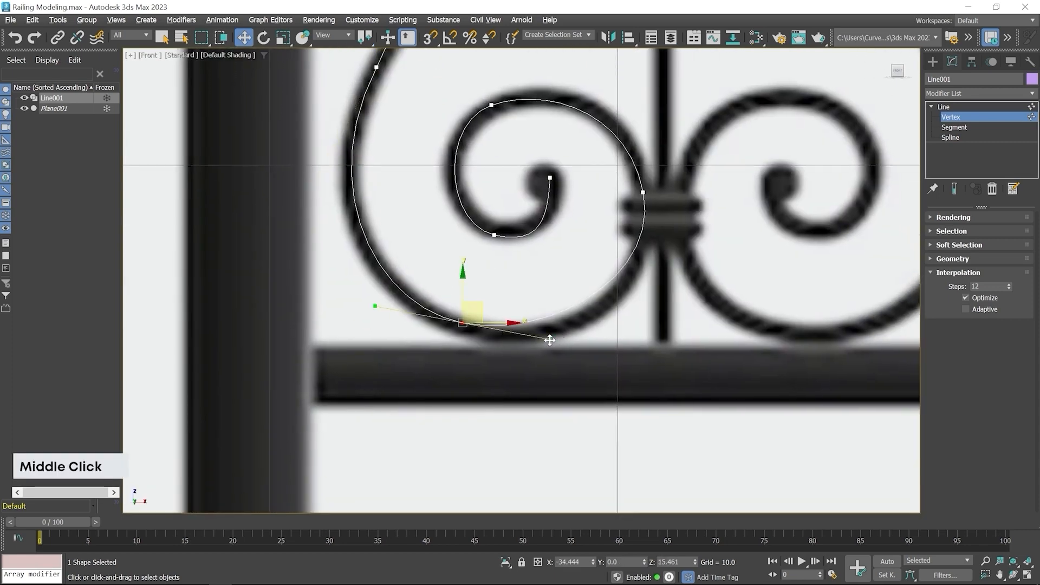
{"action": "left_click_drag", "start_coordinate": [377, 294], "coordinate": [377, 294]}
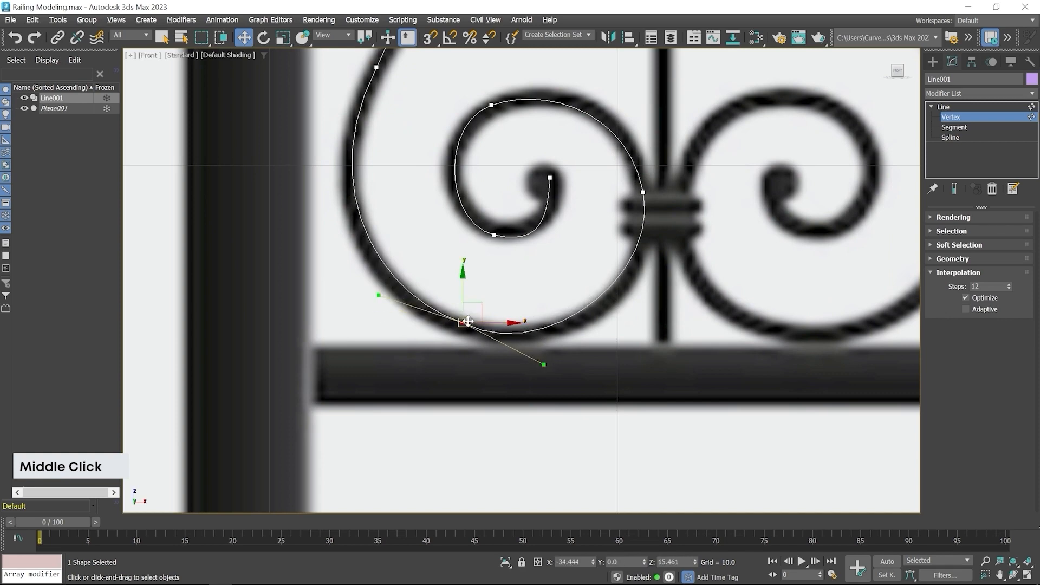
{"action": "left_click_drag", "start_coordinate": [466, 321], "coordinate": [462, 320]}
{"action": "left_click_drag", "start_coordinate": [539, 363], "coordinate": [545, 360]}
{"action": "left_click", "coordinate": [643, 191]}
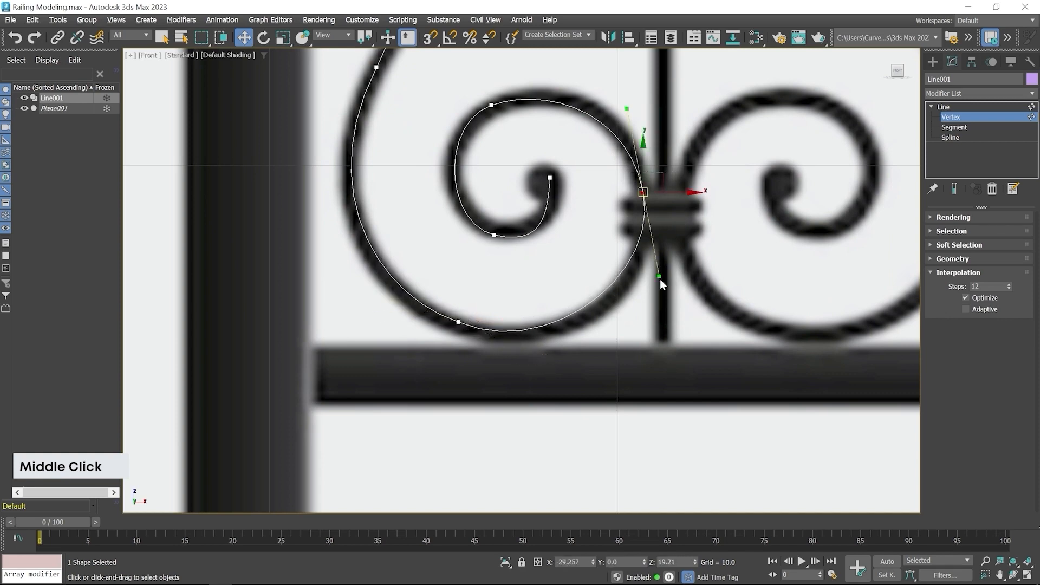
Move the vertex at the top of the lower scroll's inner curl and adjust both its Bezier handles to the reference
{"action": "middle_click_drag", "start_coordinate": [483, 86], "coordinate": [466, 209]}
{"action": "left_click", "coordinate": [474, 228]}
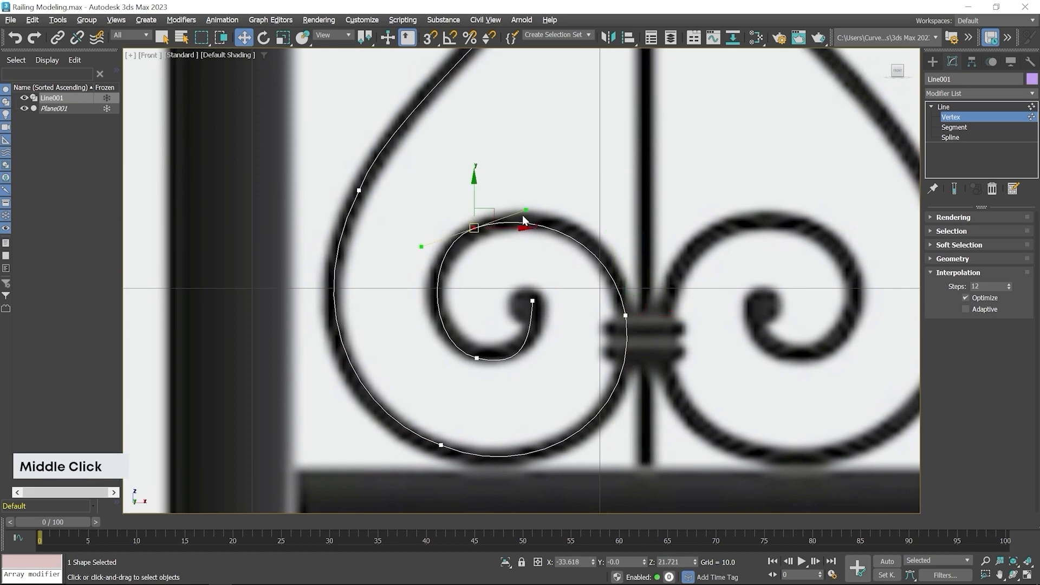
{"action": "middle_click_drag", "start_coordinate": [483, 273], "coordinate": [519, 257]}
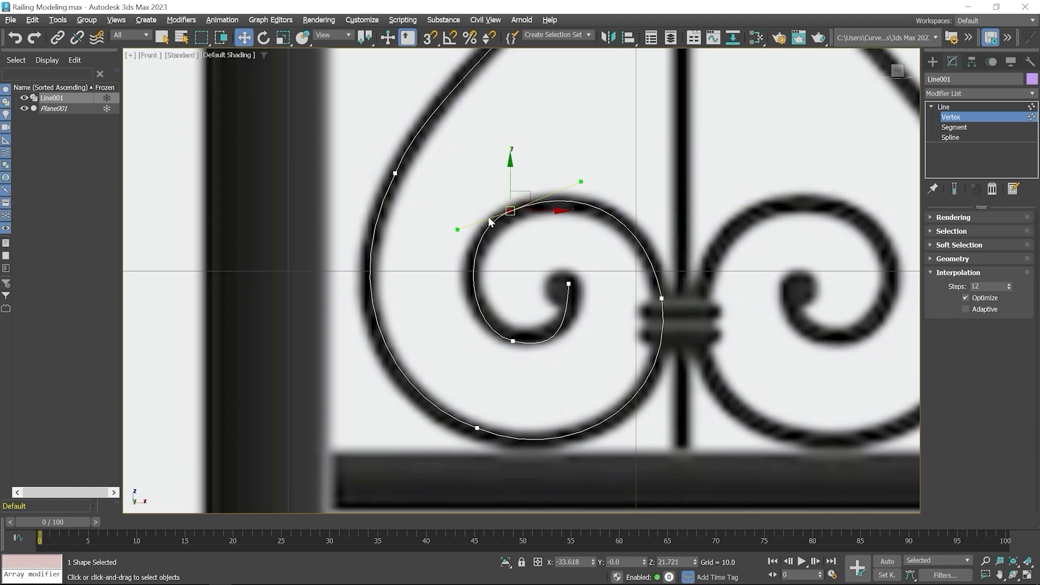
{"action": "left_click_drag", "start_coordinate": [457, 230], "coordinate": [445, 233]}
{"action": "left_click_drag", "start_coordinate": [510, 210], "coordinate": [516, 207]}
{"action": "left_click_drag", "start_coordinate": [587, 177], "coordinate": [579, 182]}
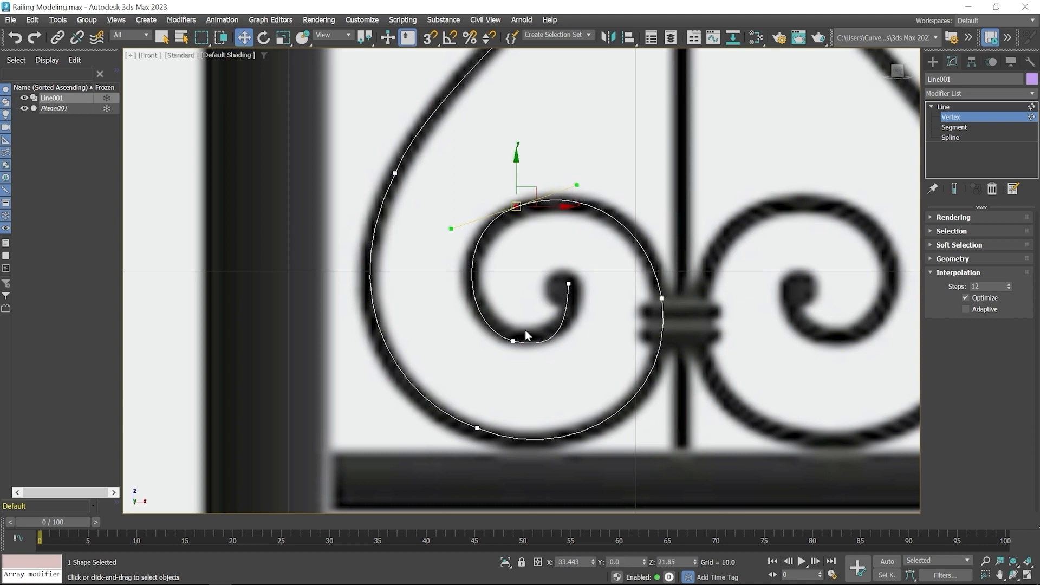
Adjust the Bezier handle of the lower scroll's end vertex and shift the vertex at the bottom of the inner curl slightly
{"action": "left_click", "coordinate": [568, 283]}
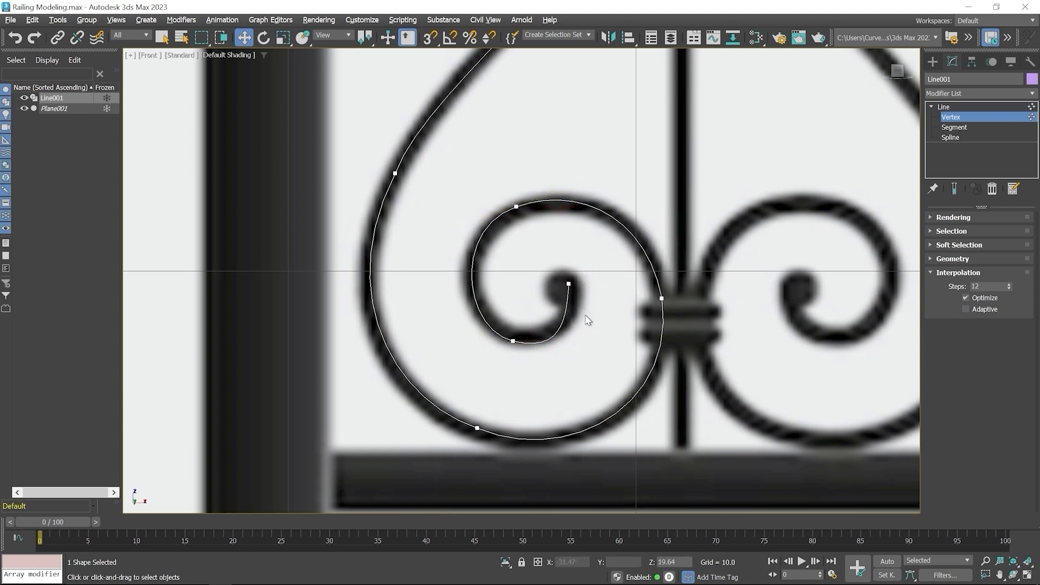
{"action": "left_click_drag", "start_coordinate": [566, 316], "coordinate": [578, 315]}
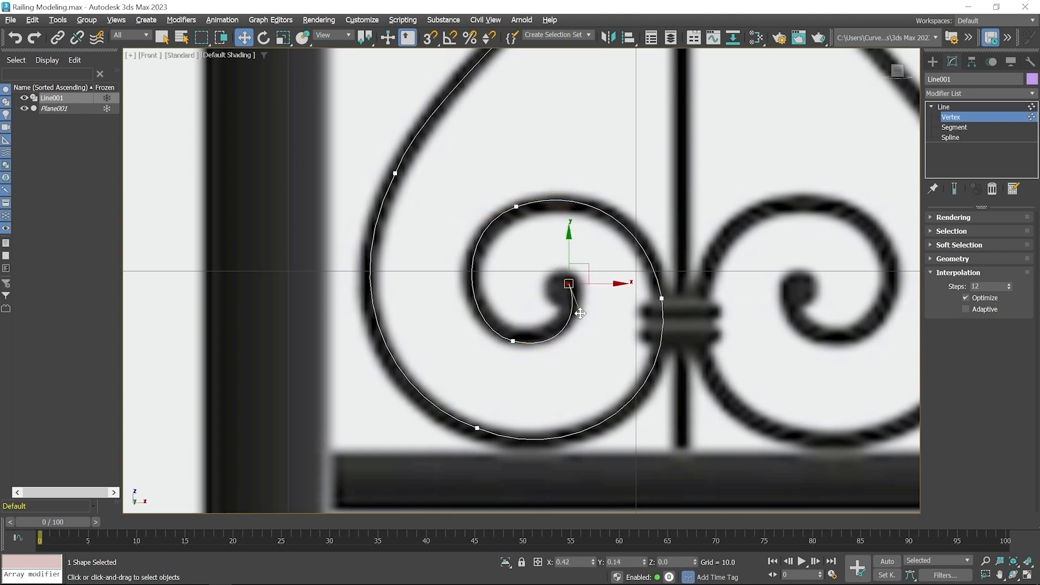
{"action": "left_click", "coordinate": [512, 341]}
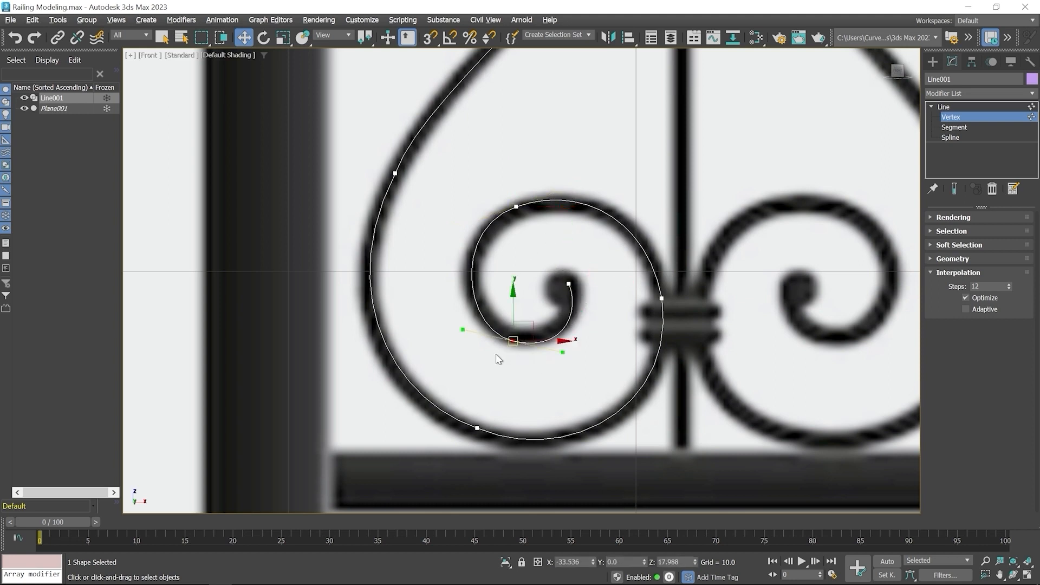
Refine both Bezier handles and the position of the lower inner curl's top vertex again for a smoother fit
{"action": "left_click", "coordinate": [516, 207]}
{"action": "left_click_drag", "start_coordinate": [449, 229], "coordinate": [460, 227]}
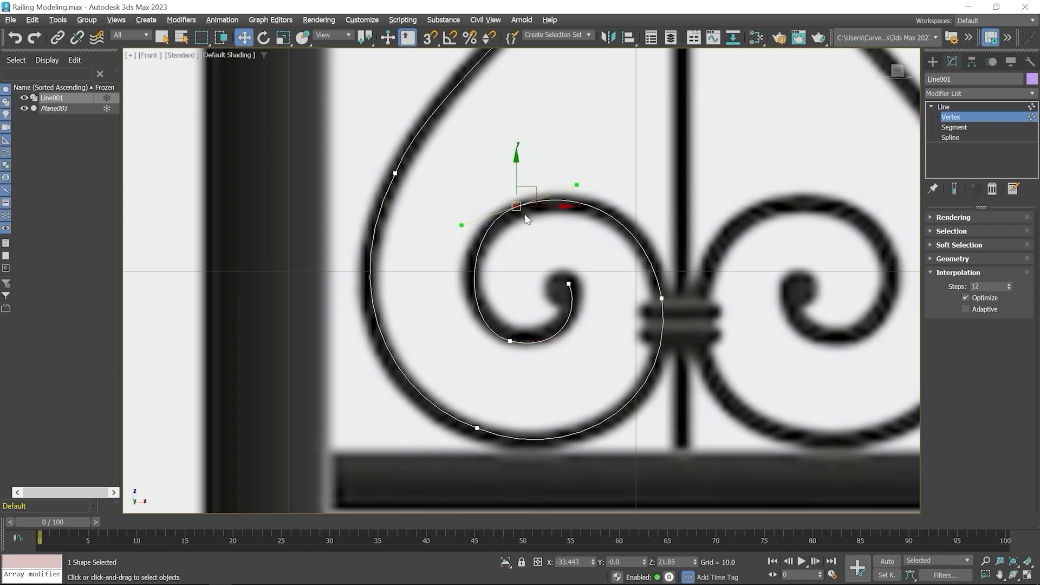
{"action": "left_click_drag", "start_coordinate": [577, 185], "coordinate": [577, 181]}
{"action": "left_click_drag", "start_coordinate": [516, 209], "coordinate": [512, 214]}
{"action": "scroll", "coordinate": [516, 244], "scroll_direction": "down", "scroll_amount": 8}
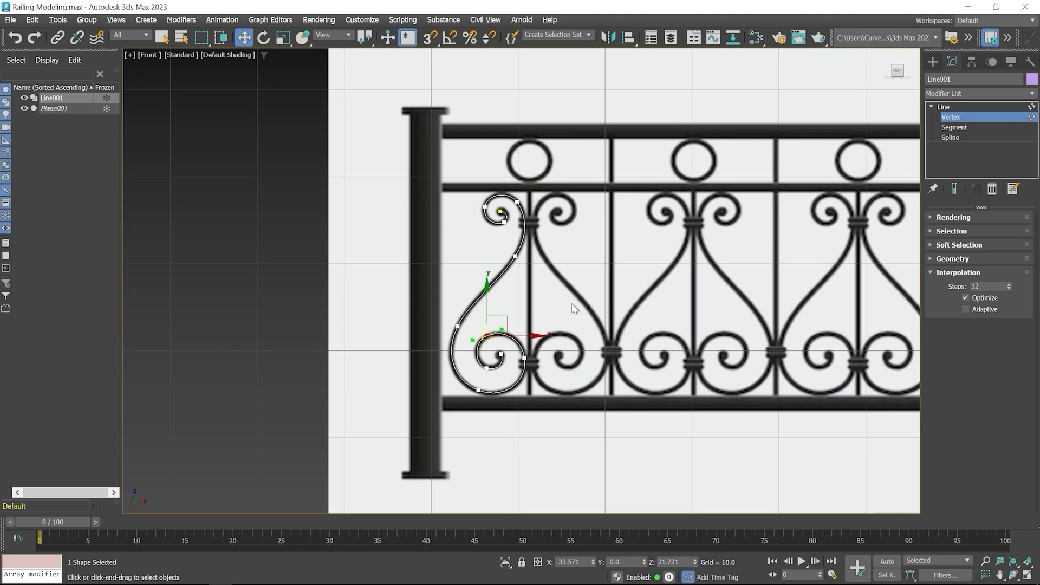
Leave vertex editing, deselect the line and check its shape in wireframe before returning to shaded display
{"action": "key", "text": "F3"}
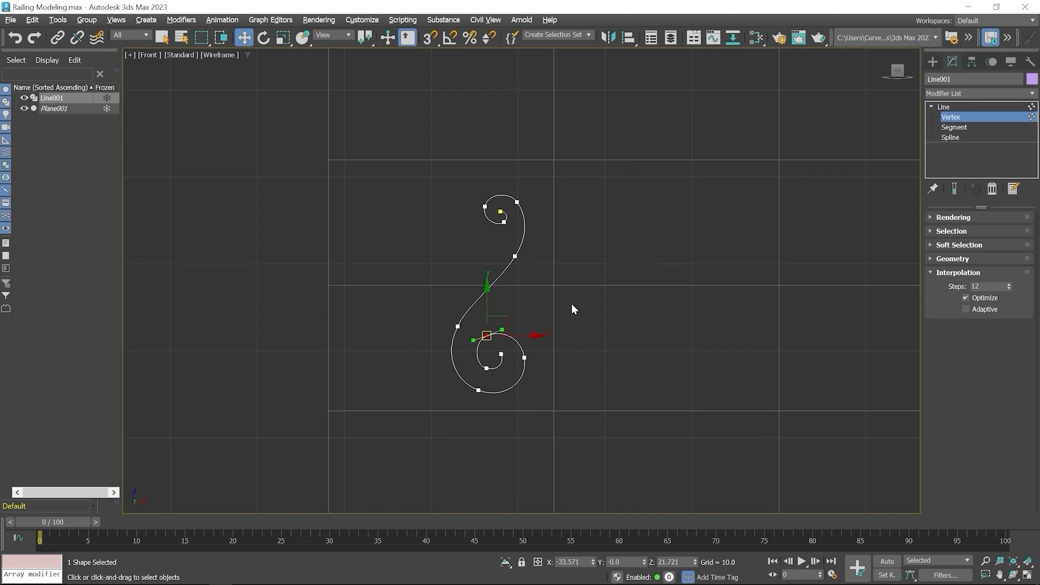
{"action": "left_click", "coordinate": [953, 108]}
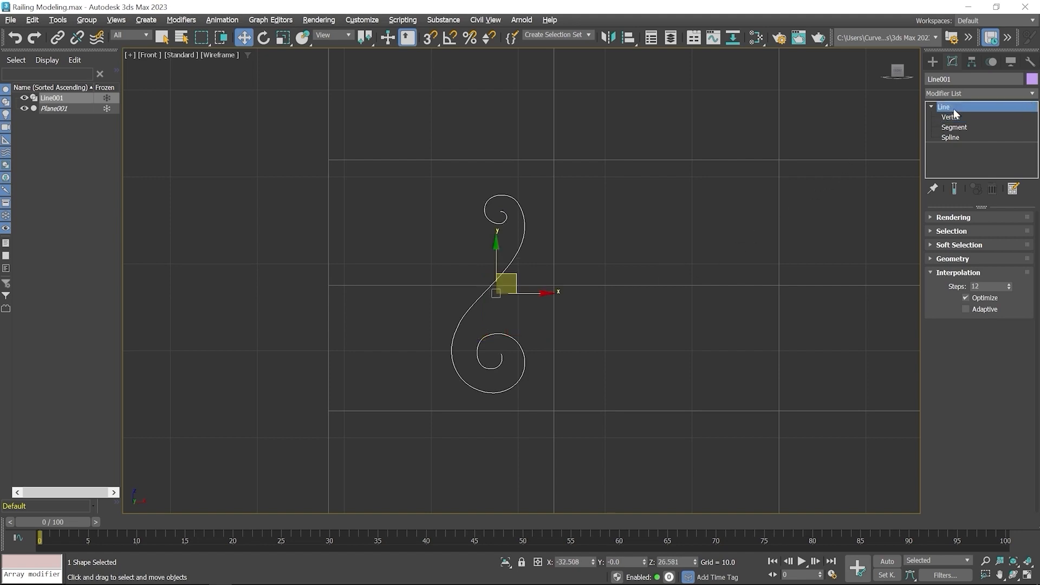
{"action": "left_click", "coordinate": [598, 244]}
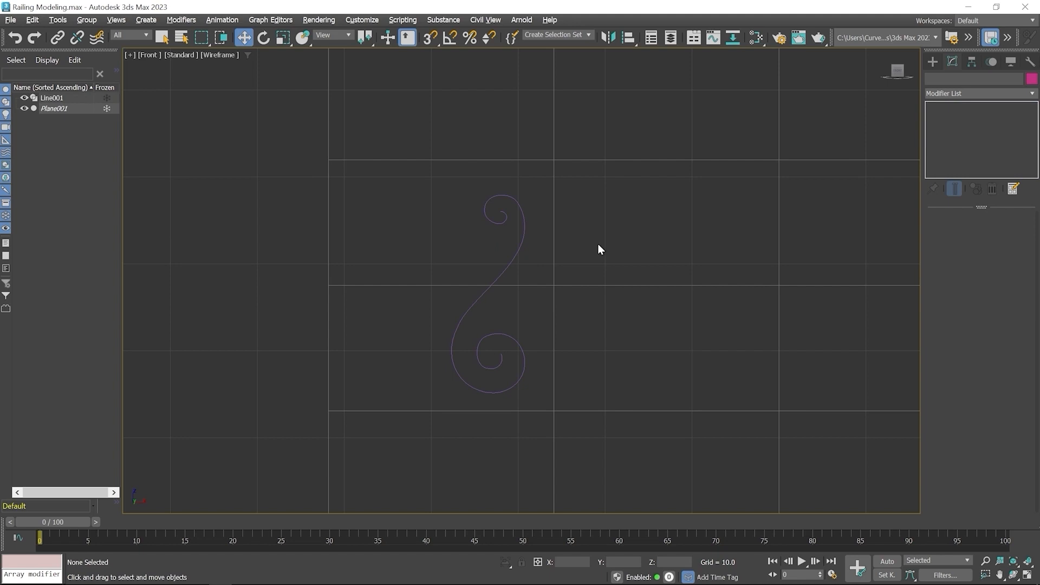
{"action": "key", "text": "F3"}
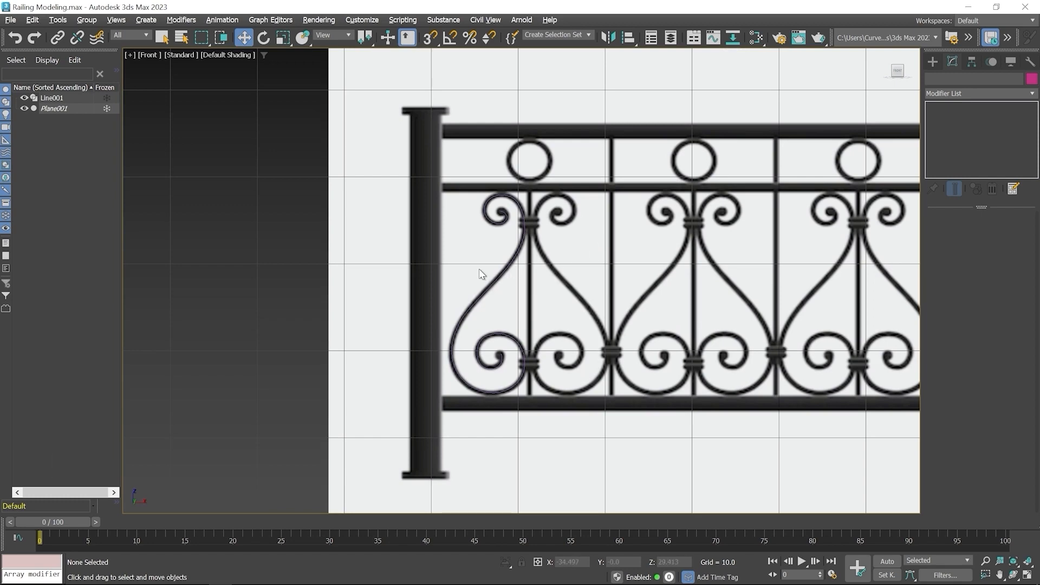
Copy the scroll line about 8.9 units along X to the other side of the ornament as one independent copy
{"action": "left_click_drag", "start_coordinate": [478, 268], "coordinate": [528, 328]}
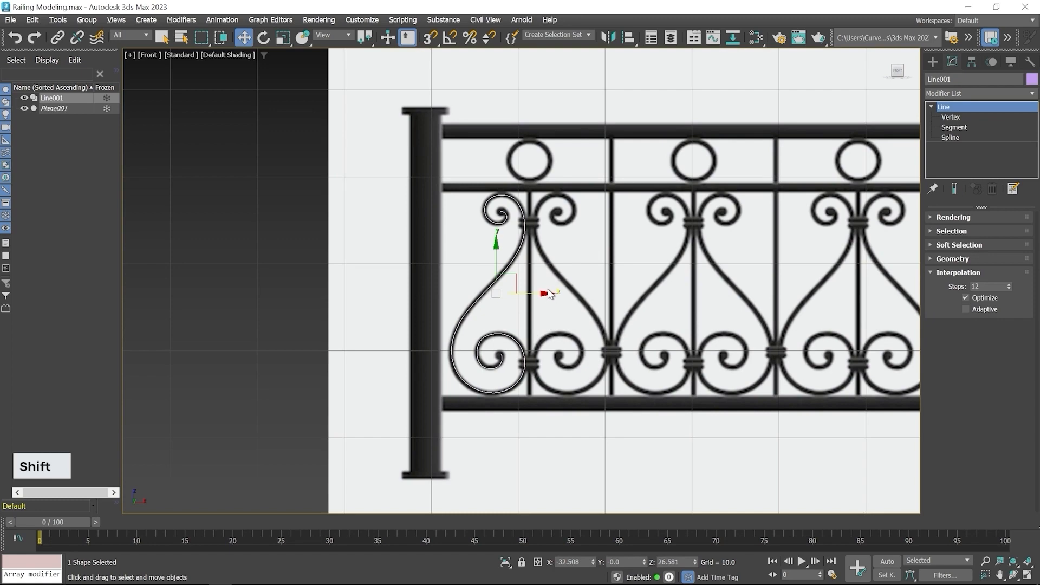
{"action": "left_click_drag", "start_coordinate": [546, 294], "coordinate": [626, 303], "text": "shift"}
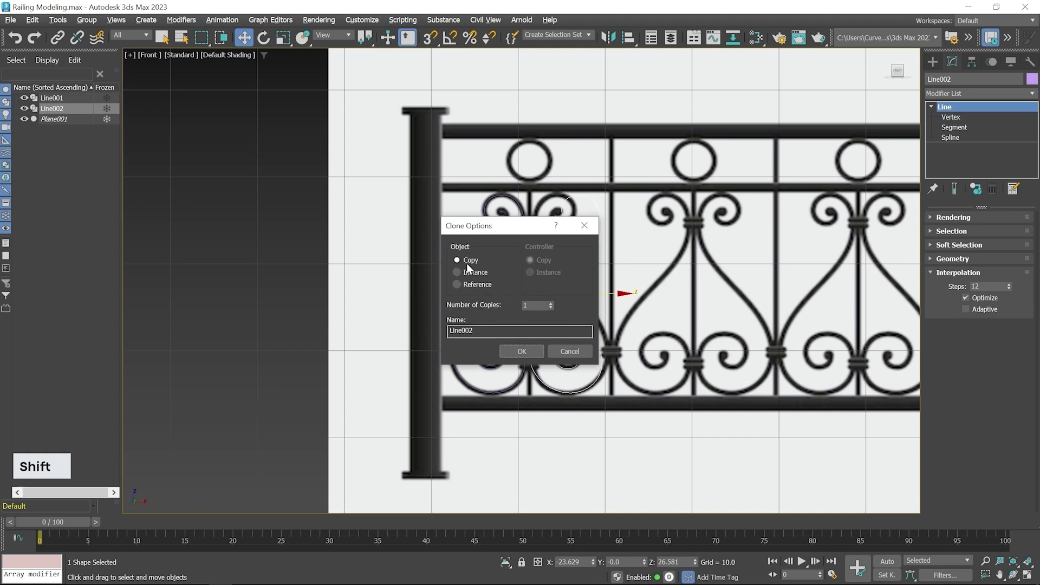
{"action": "left_click", "coordinate": [520, 352]}
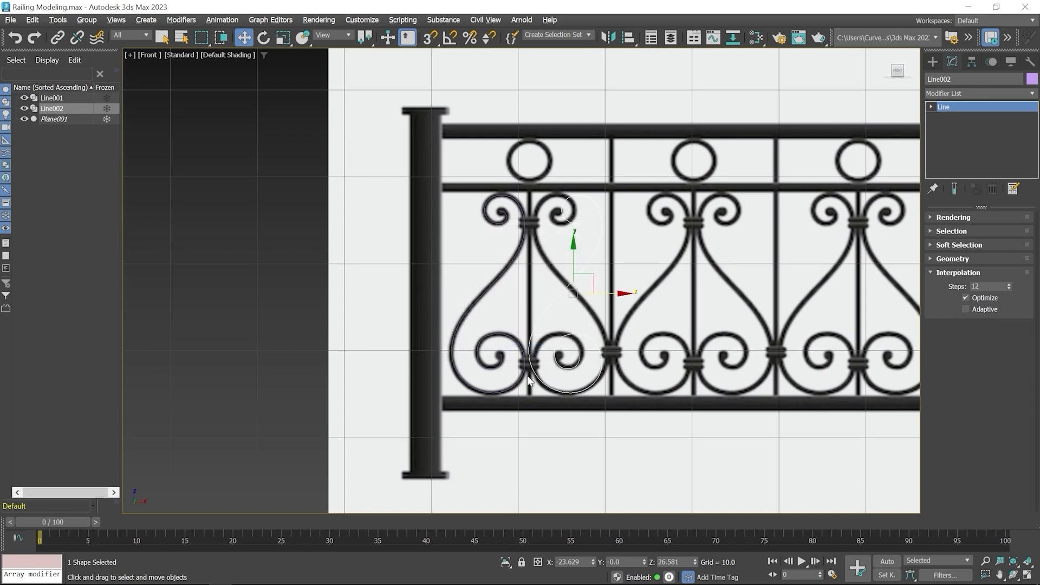
Mirror the copied scroll line about the X axis with No Clone, and show the viewport in wireframe
{"action": "left_click", "coordinate": [608, 38]}
{"action": "left_click_drag", "start_coordinate": [503, 182], "coordinate": [404, 192]}
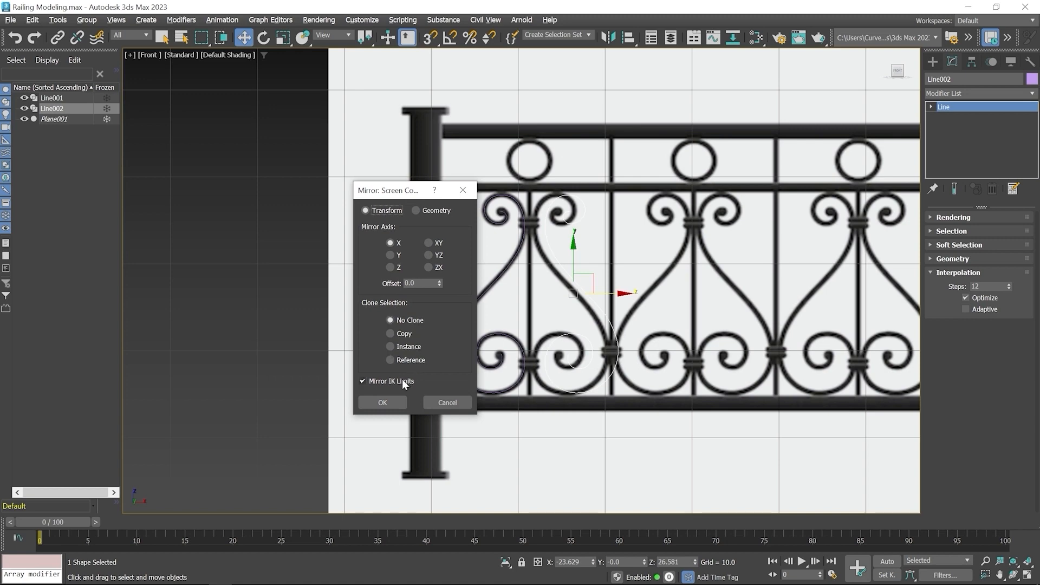
{"action": "left_click", "coordinate": [383, 402]}
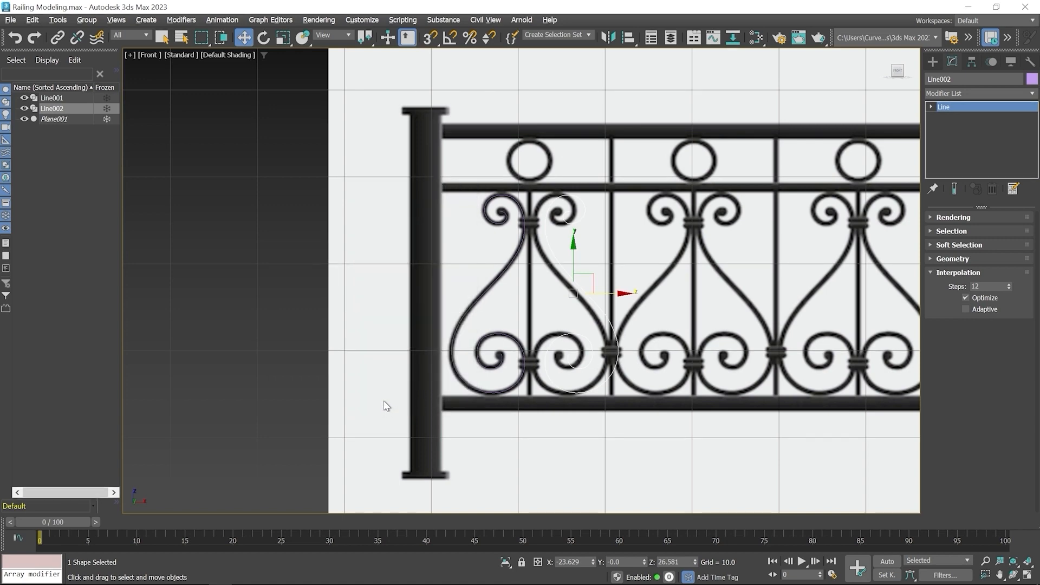
{"action": "key", "text": "F3"}
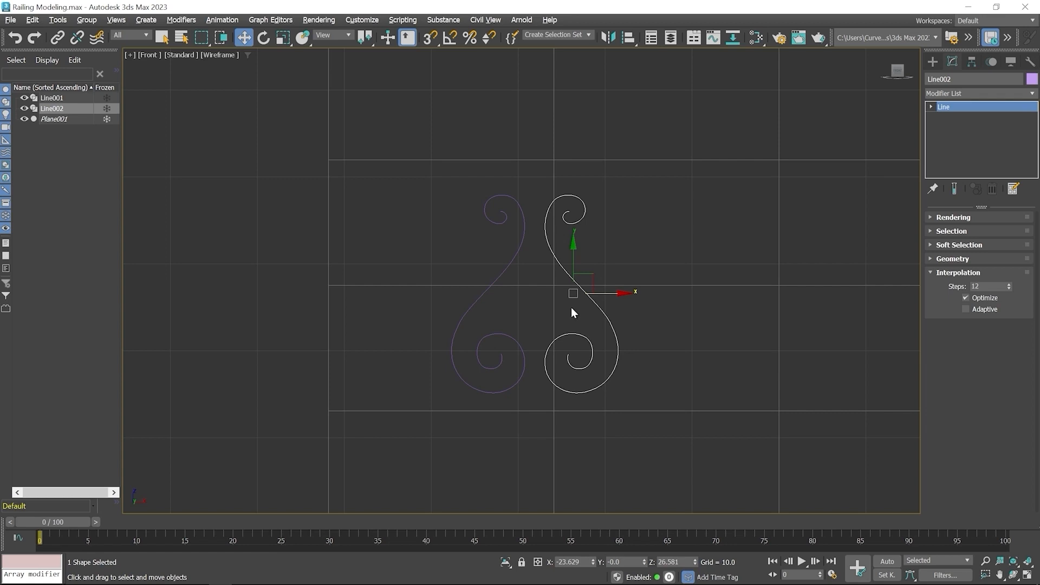
In shaded display, move the mirrored scroll about 1.1 units in negative X to fit the reference scroll beside the centre bar
{"action": "key", "text": "F3"}
{"action": "scroll", "coordinate": [589, 311], "scroll_direction": "up", "scroll_amount": 2}
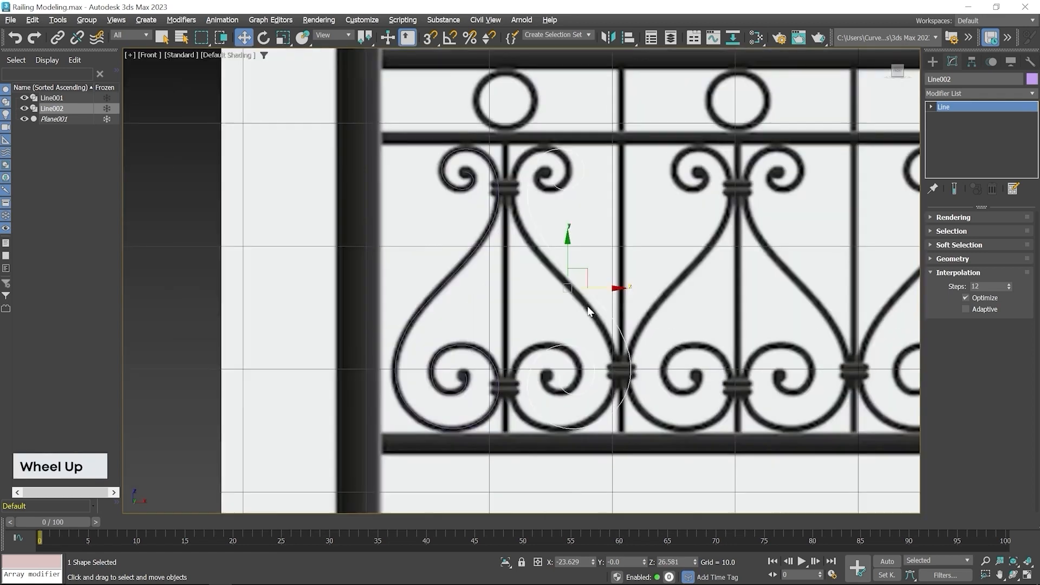
{"action": "scroll", "coordinate": [588, 310], "scroll_direction": "up", "scroll_amount": 2}
{"action": "left_click_drag", "start_coordinate": [600, 281], "coordinate": [581, 281]}
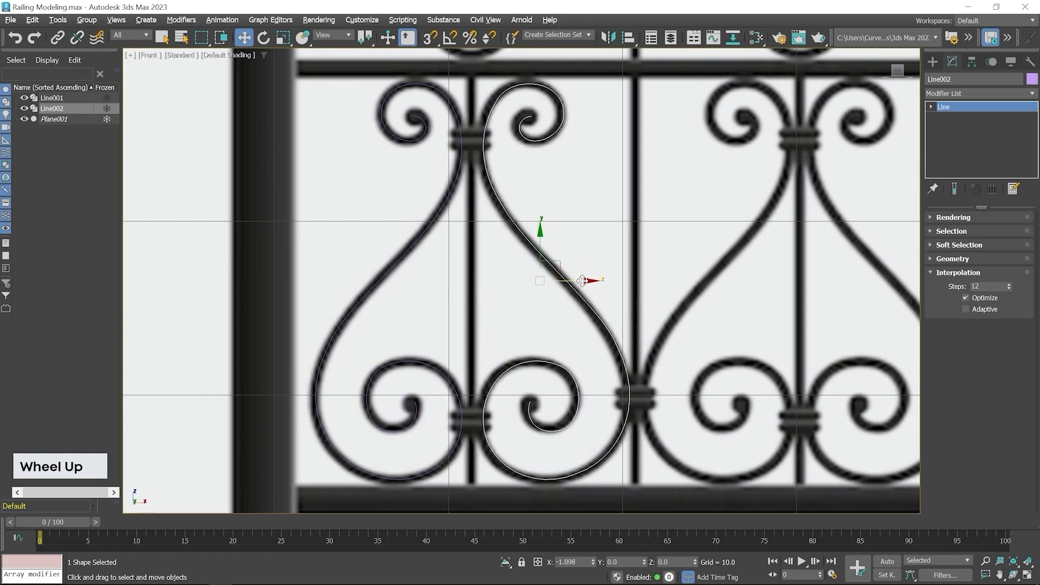
{"action": "scroll", "coordinate": [555, 319], "scroll_direction": "down", "scroll_amount": 2}
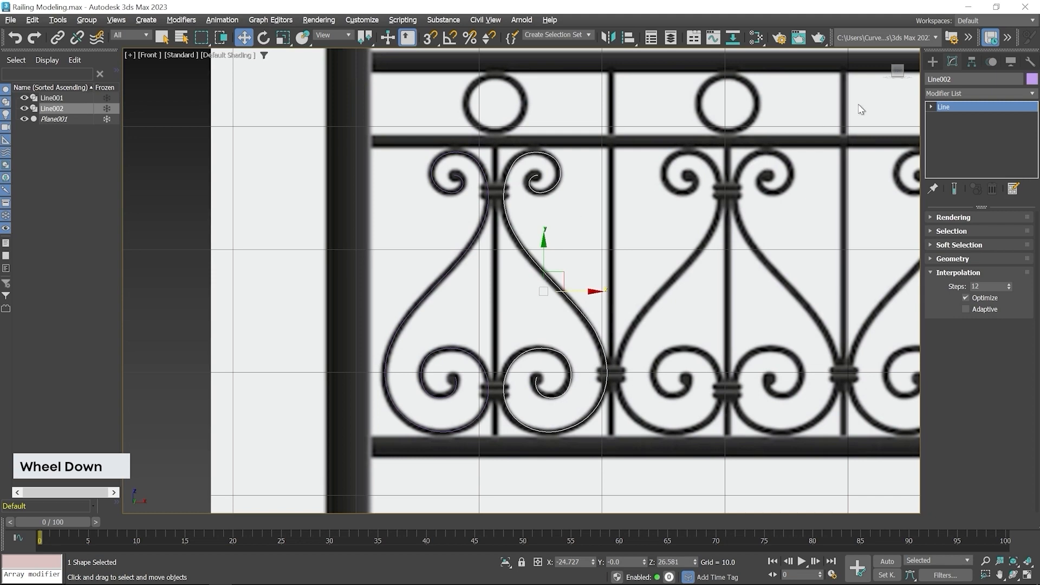
Draw a straight vertical line along the ornament's centre bar, from the rail above the scrolls down to the bottom rail
{"action": "left_click", "coordinate": [932, 61]}
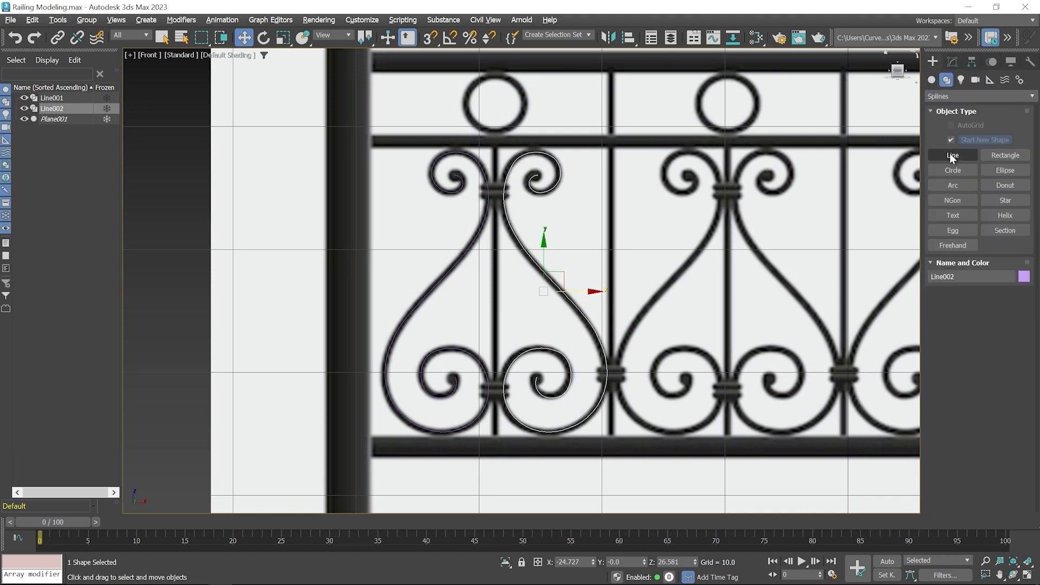
{"action": "left_click", "coordinate": [951, 155]}
{"action": "middle_click_drag", "start_coordinate": [515, 158], "coordinate": [556, 150]}
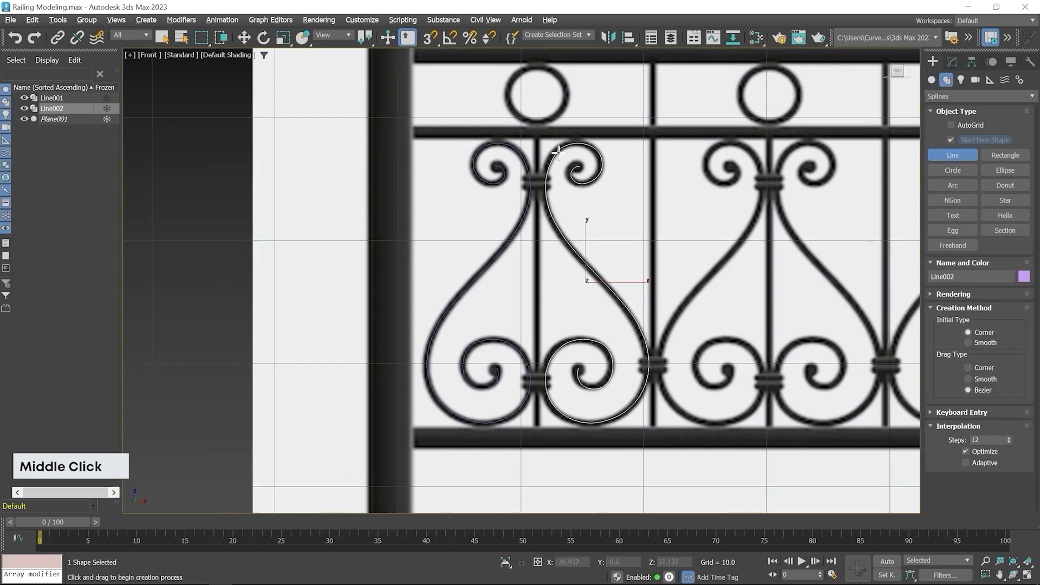
{"action": "left_click", "coordinate": [537, 132]}
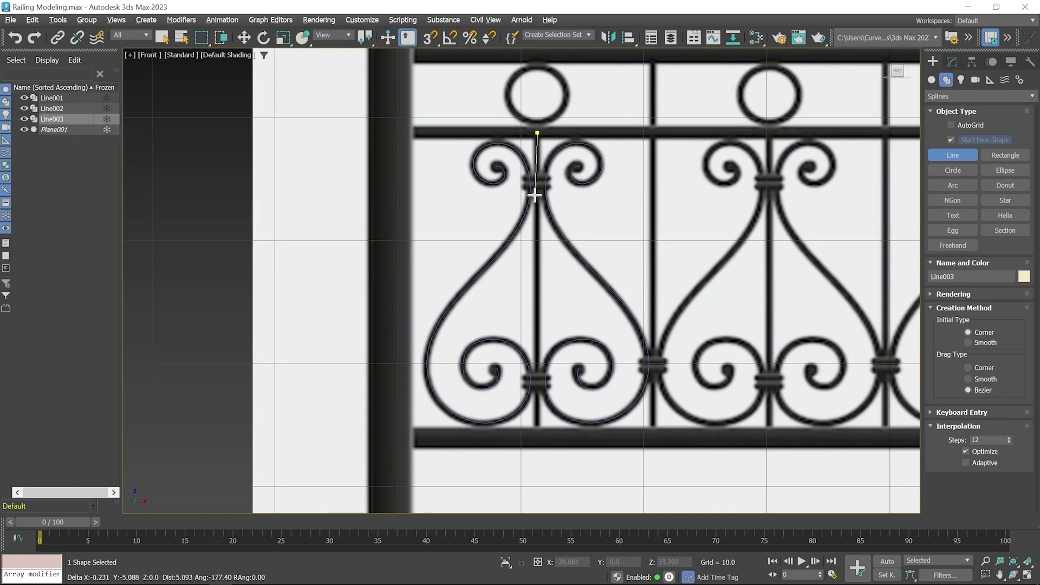
{"action": "key", "text": "shift"}
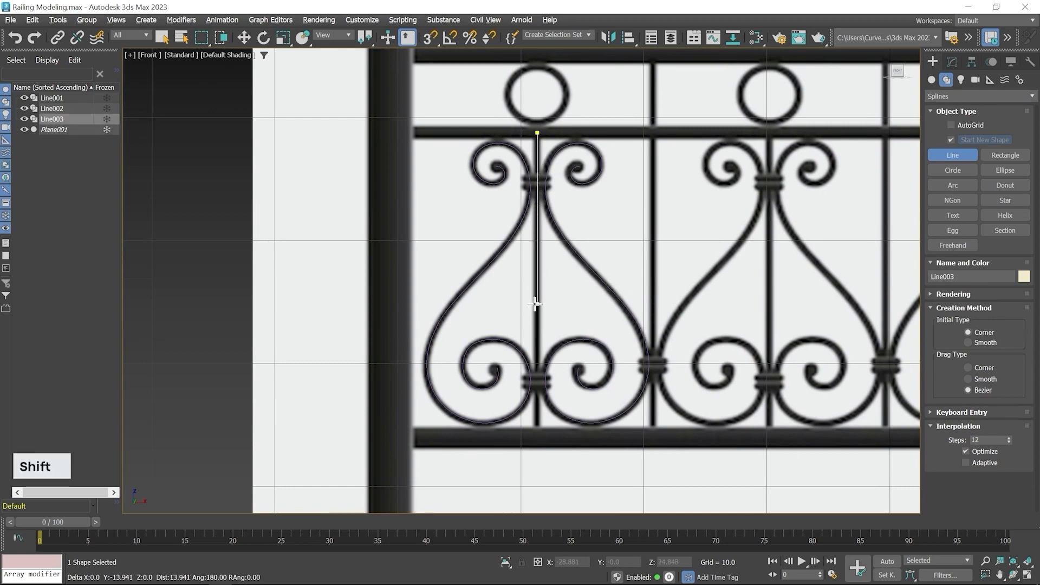
{"action": "left_click", "coordinate": [528, 431], "text": "shift"}
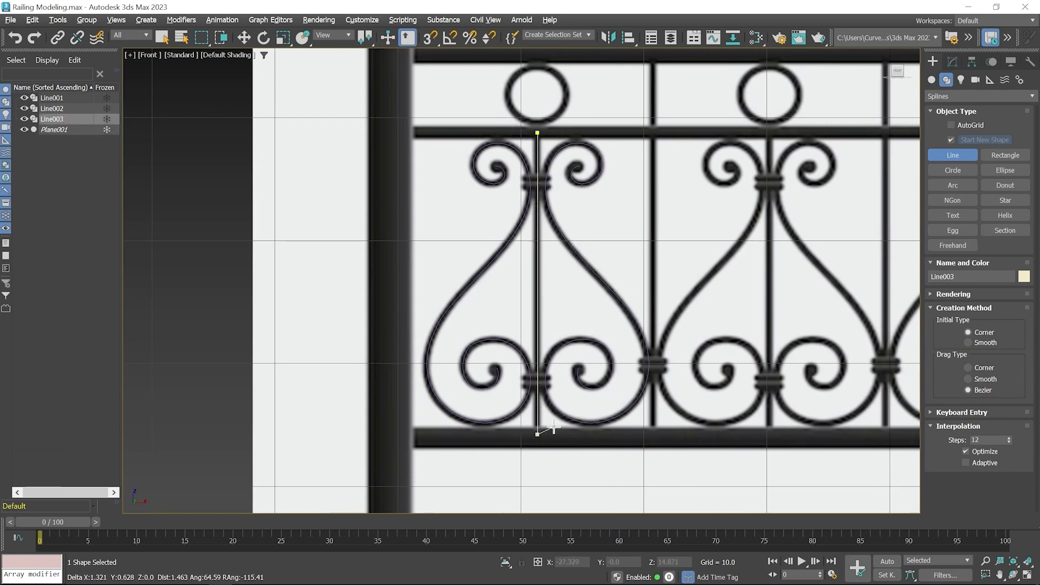
{"action": "right_click", "coordinate": [551, 429]}
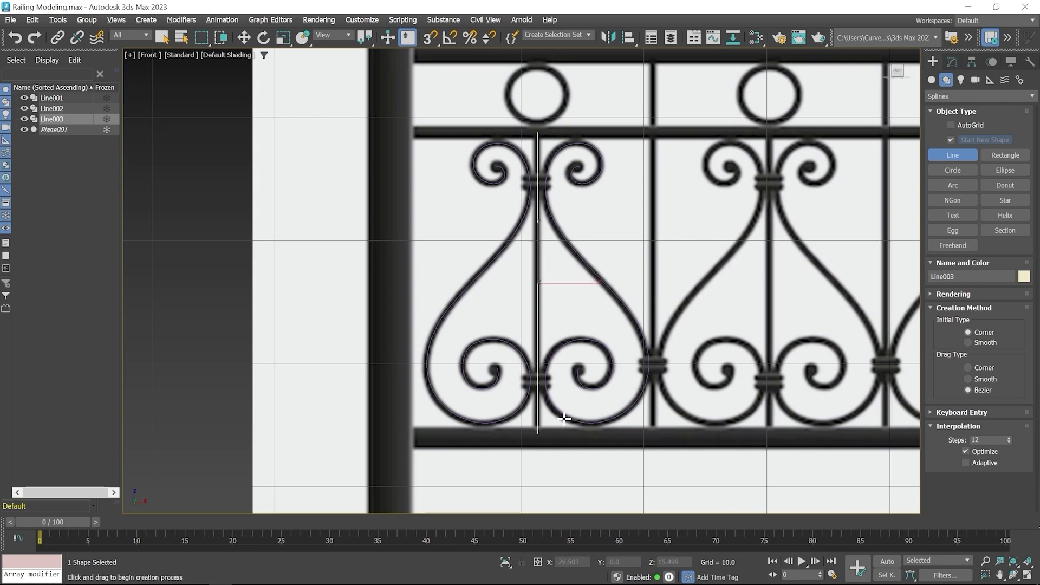
{"action": "right_click", "coordinate": [564, 417]}
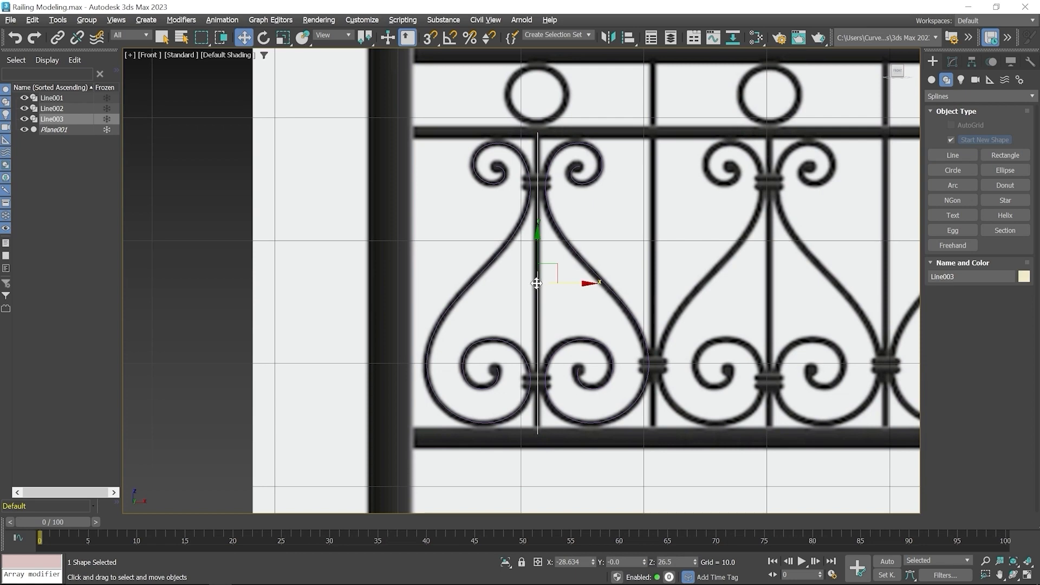
In wireframe display, attach the two scroll lines to the vertical centre line so they form one shape
{"action": "key", "text": "F3"}
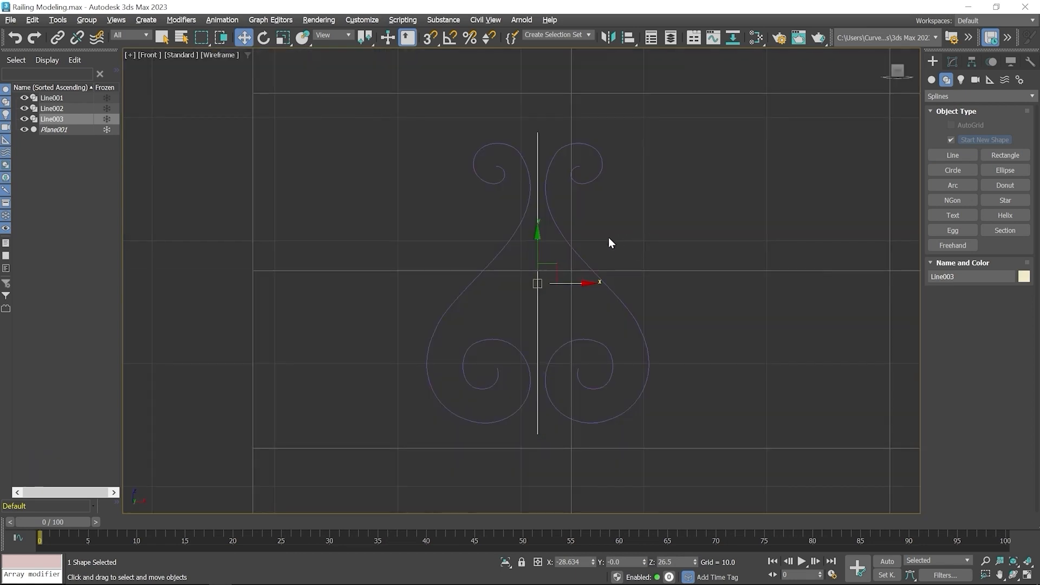
{"action": "right_click", "coordinate": [562, 257]}
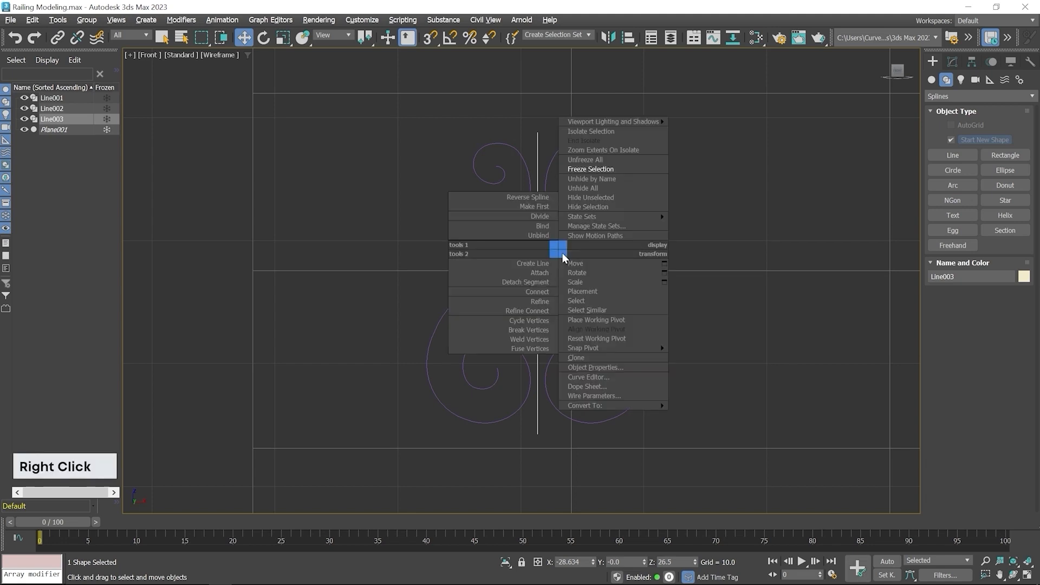
{"action": "left_click", "coordinate": [545, 274]}
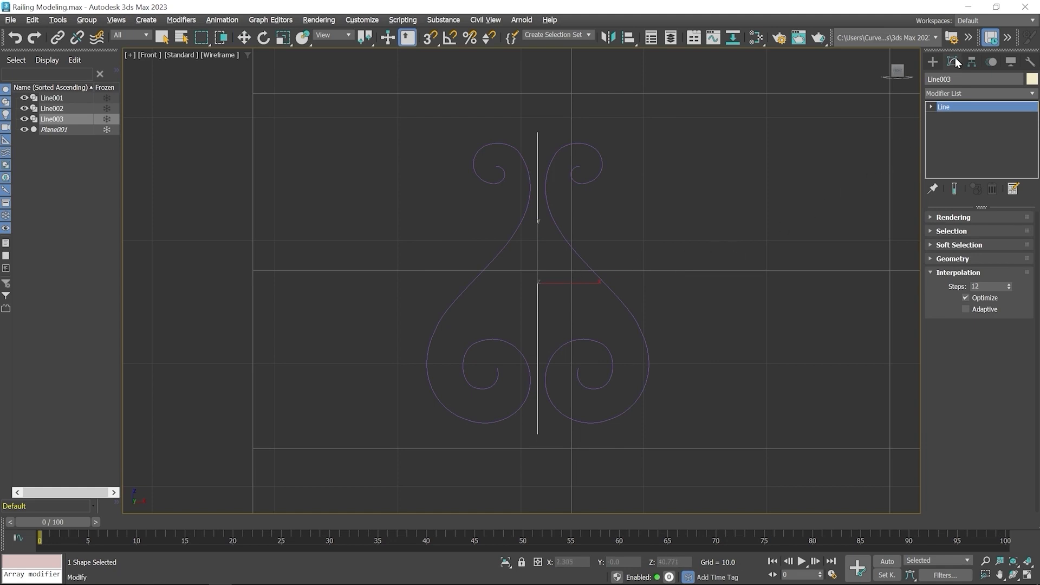
{"action": "left_click", "coordinate": [952, 259]}
{"action": "scroll", "coordinate": [953, 314], "scroll_direction": "up", "scroll_amount": 2}
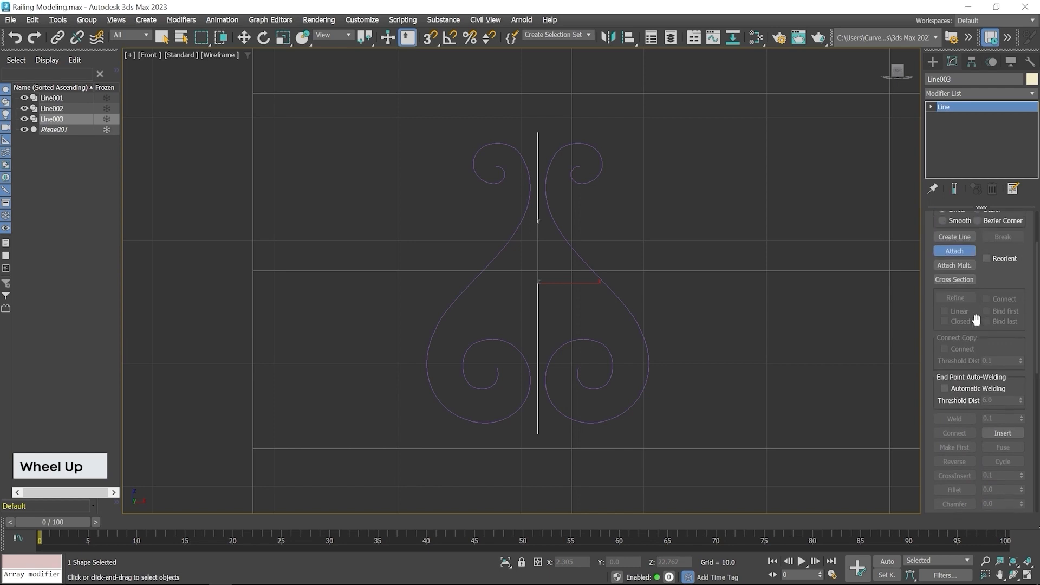
{"action": "scroll", "coordinate": [977, 322], "scroll_direction": "up", "scroll_amount": 2}
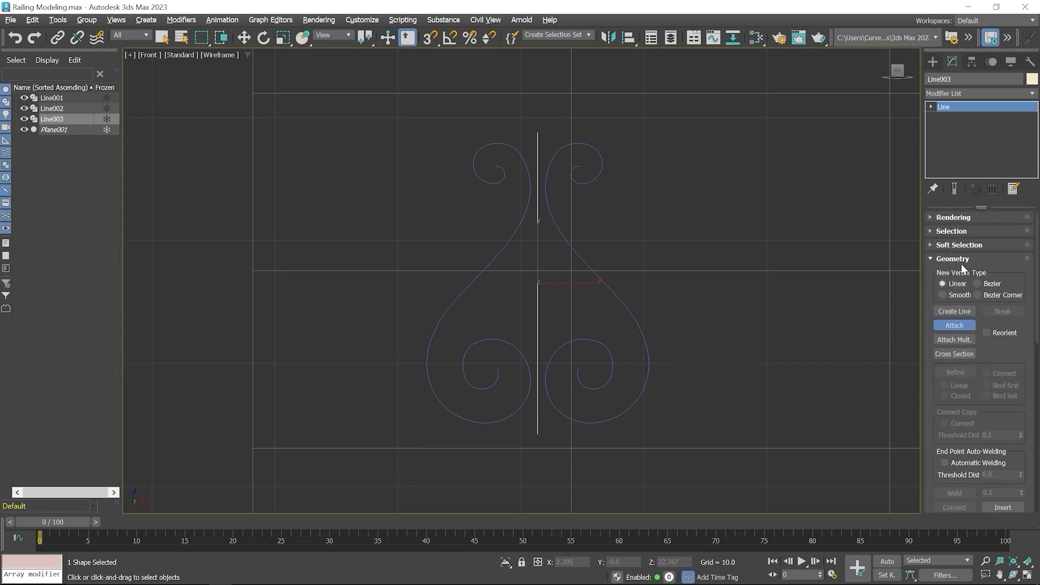
{"action": "left_click", "coordinate": [469, 285]}
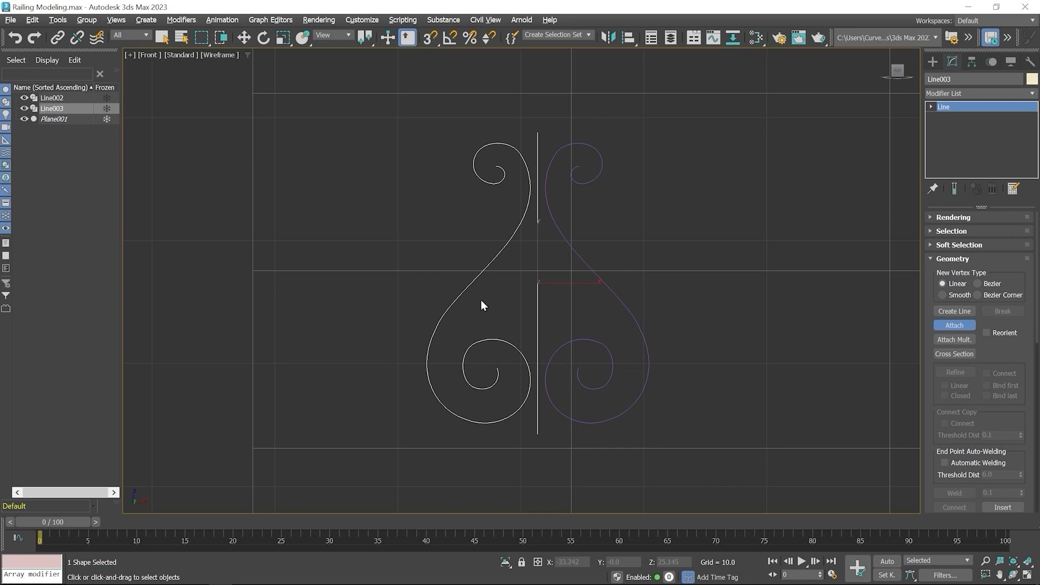
{"action": "left_click", "coordinate": [612, 294]}
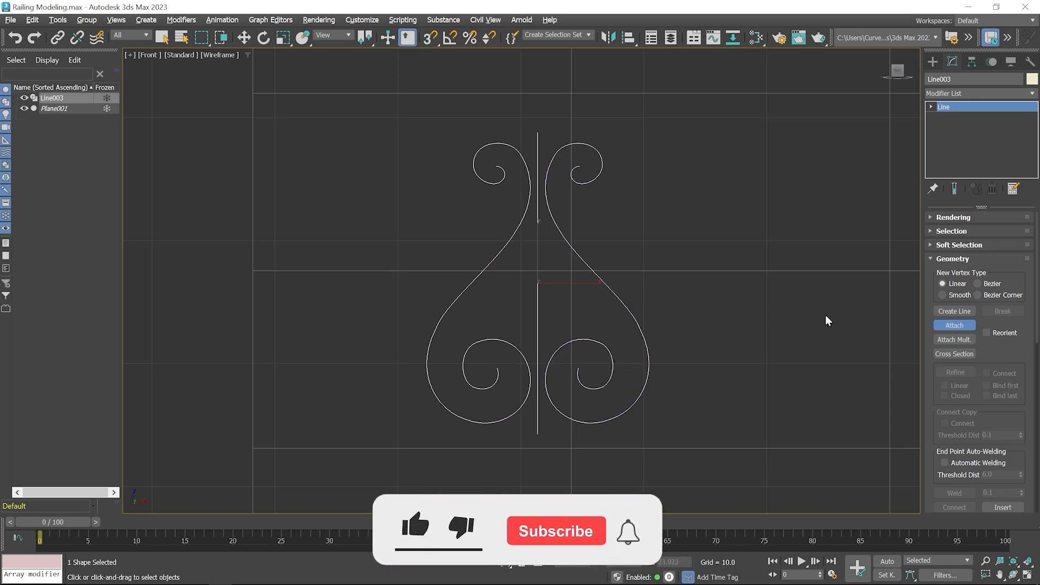
{"action": "right_click", "coordinate": [682, 289]}
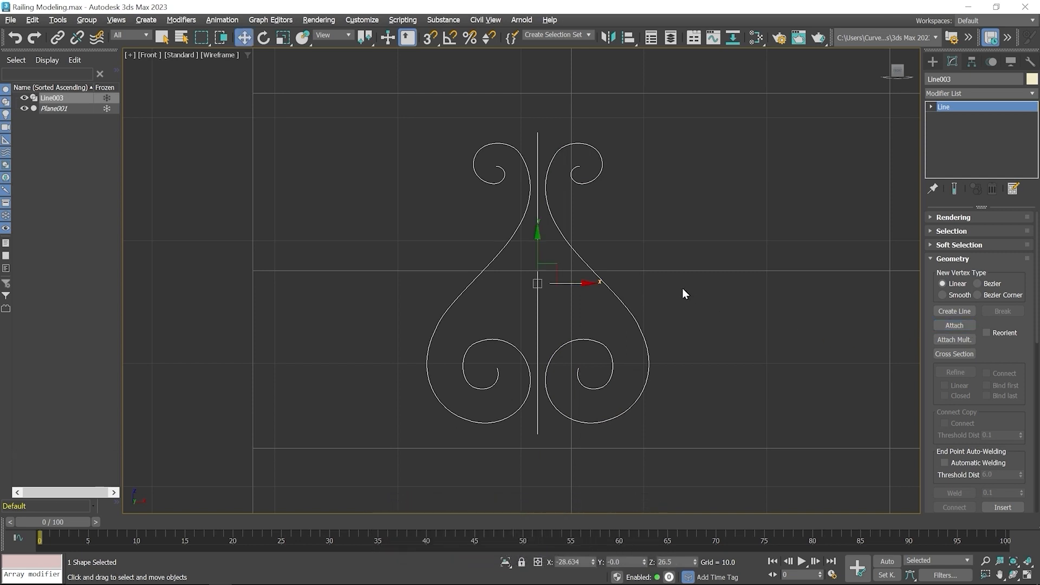
Over the shaded reference, move the mirrored scroll's spline within the combined line about 0.2 units in negative X
{"action": "key", "text": "F3"}
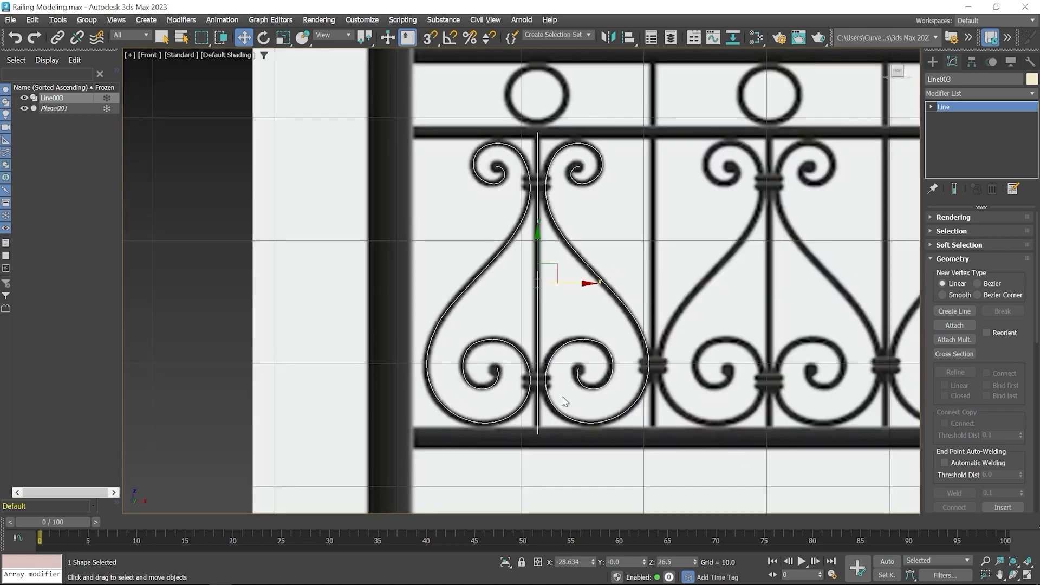
{"action": "scroll", "coordinate": [563, 400], "scroll_direction": "up", "scroll_amount": 5}
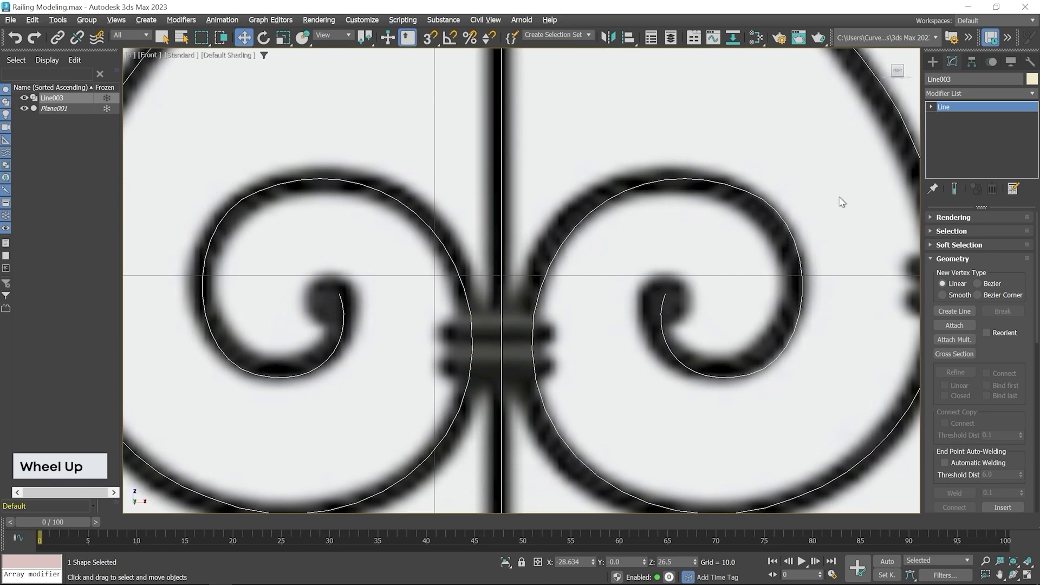
{"action": "left_click", "coordinate": [931, 107]}
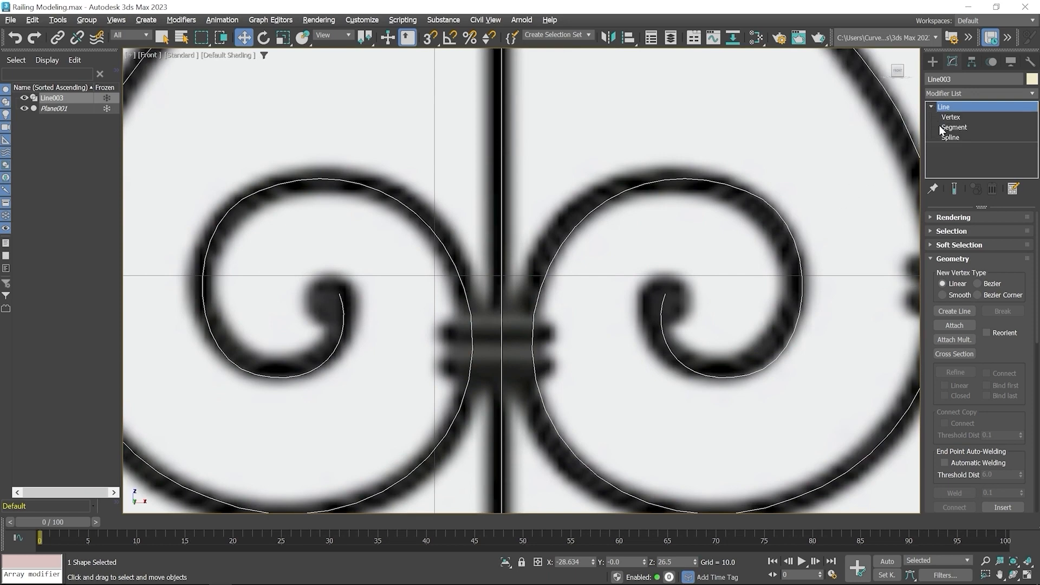
{"action": "left_click", "coordinate": [950, 137]}
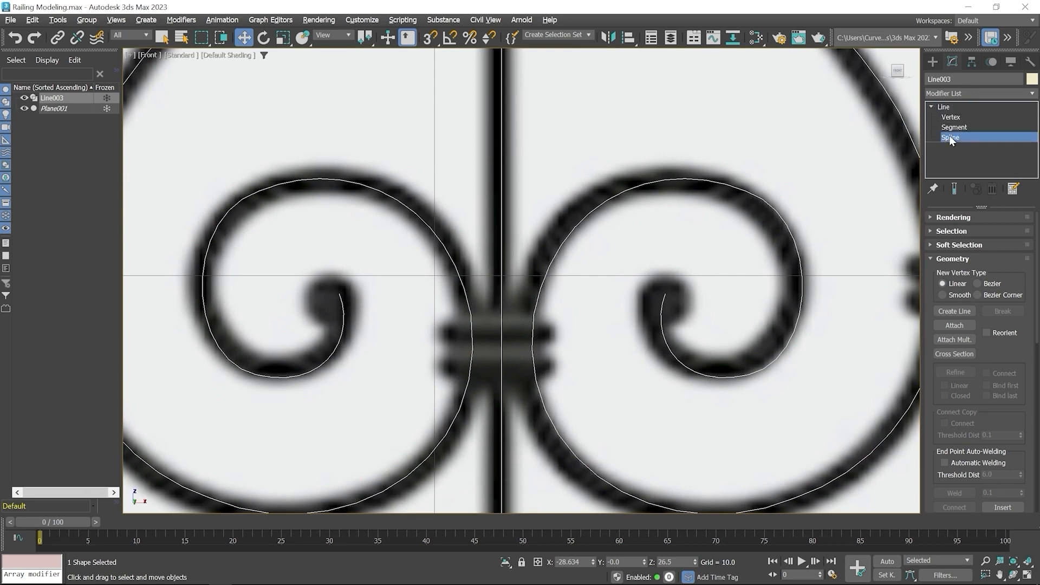
{"action": "left_click", "coordinate": [549, 265]}
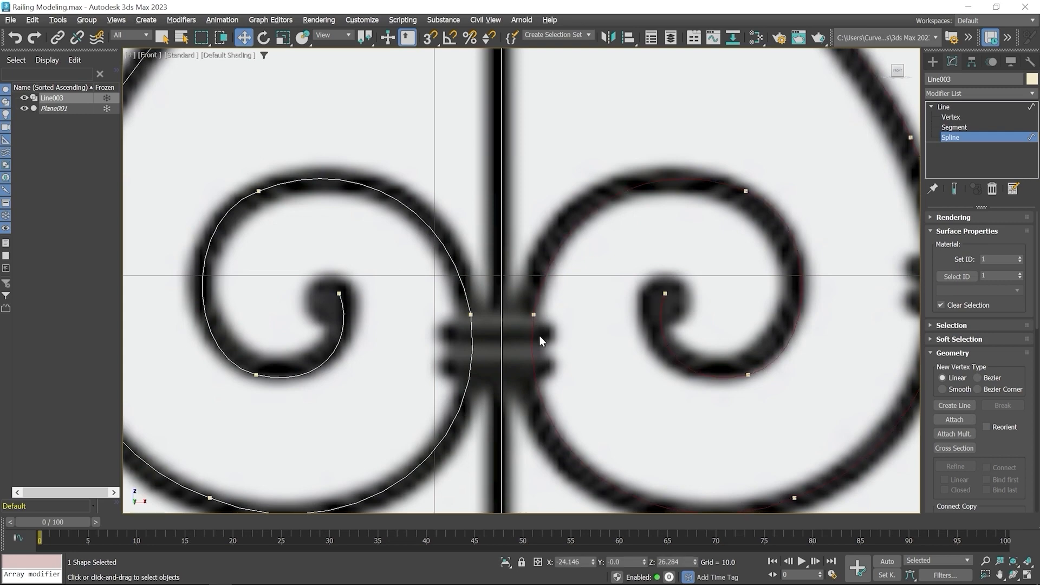
{"action": "scroll", "coordinate": [540, 340], "scroll_direction": "down", "scroll_amount": 5}
{"action": "middle_click_drag", "start_coordinate": [573, 249], "coordinate": [564, 299]}
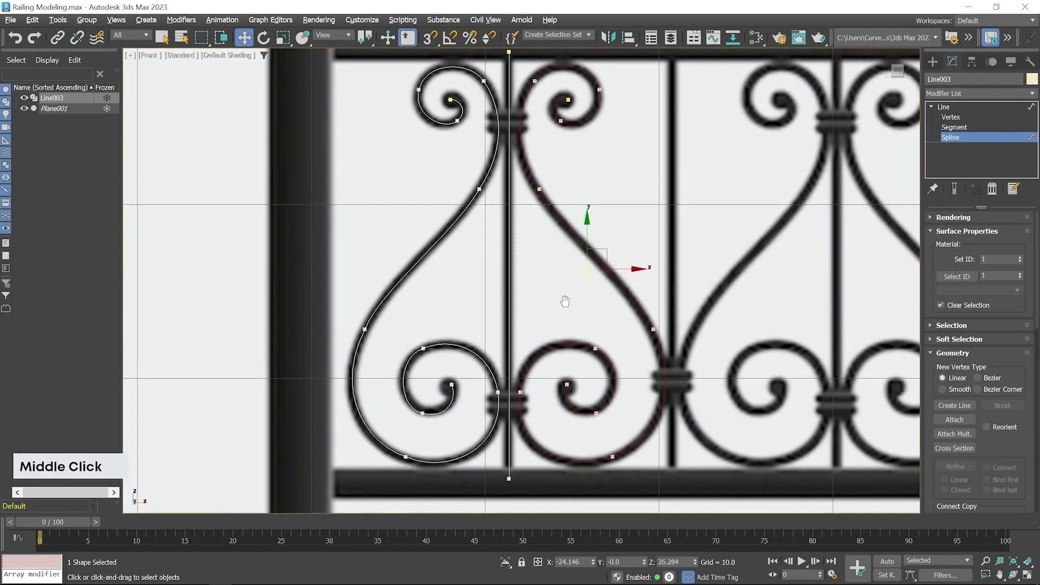
{"action": "scroll", "coordinate": [591, 277], "scroll_direction": "up", "scroll_amount": 2}
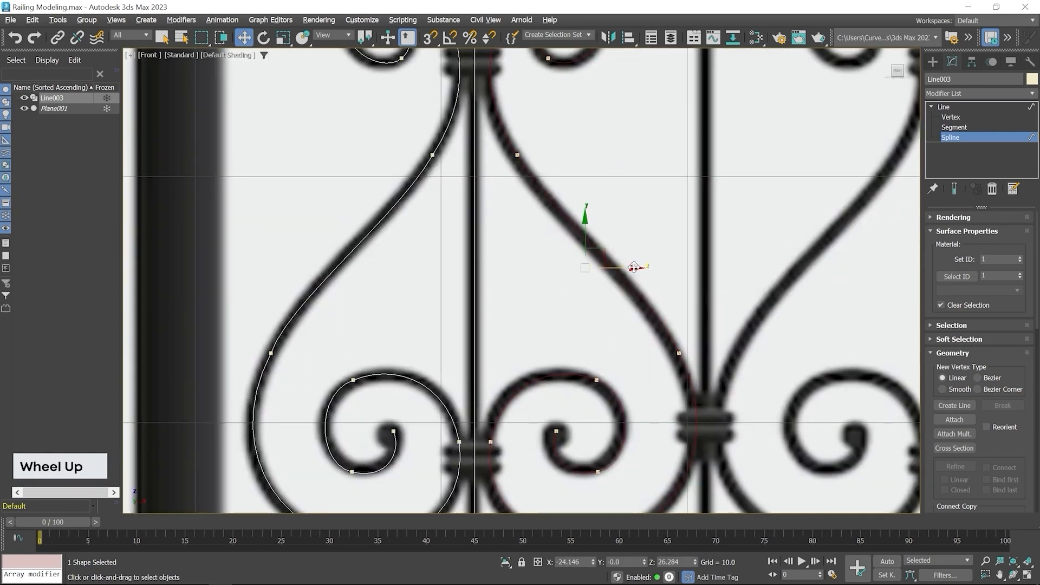
{"action": "left_click_drag", "start_coordinate": [633, 268], "coordinate": [624, 268]}
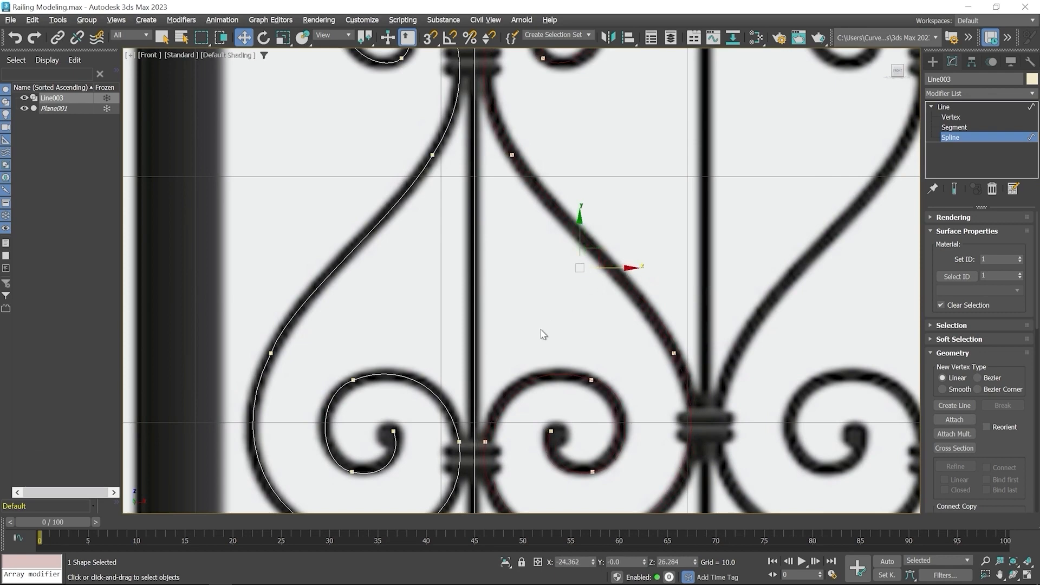
Move the vertical centre spline about 0.06 units in negative X to centre it on the reference bar
{"action": "scroll", "coordinate": [469, 395], "scroll_direction": "up", "scroll_amount": 3}
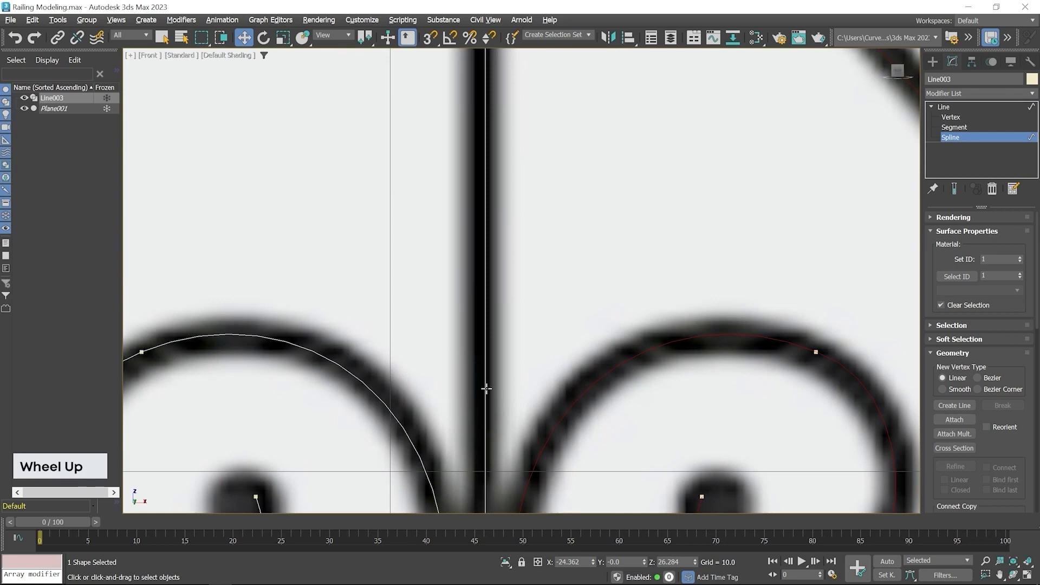
{"action": "left_click", "coordinate": [486, 387]}
{"action": "scroll", "coordinate": [487, 377], "scroll_direction": "down", "scroll_amount": 3}
{"action": "middle_click_drag", "start_coordinate": [526, 243], "coordinate": [553, 328]}
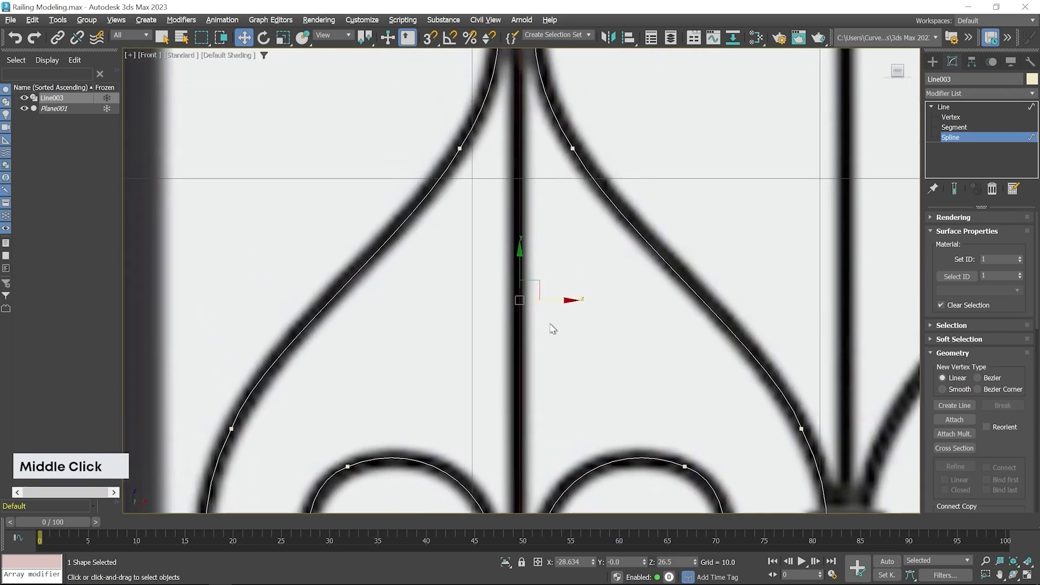
{"action": "scroll", "coordinate": [553, 320], "scroll_direction": "up", "scroll_amount": 3}
{"action": "left_click_drag", "start_coordinate": [557, 292], "coordinate": [552, 293]}
{"action": "scroll", "coordinate": [518, 321], "scroll_direction": "up", "scroll_amount": 1}
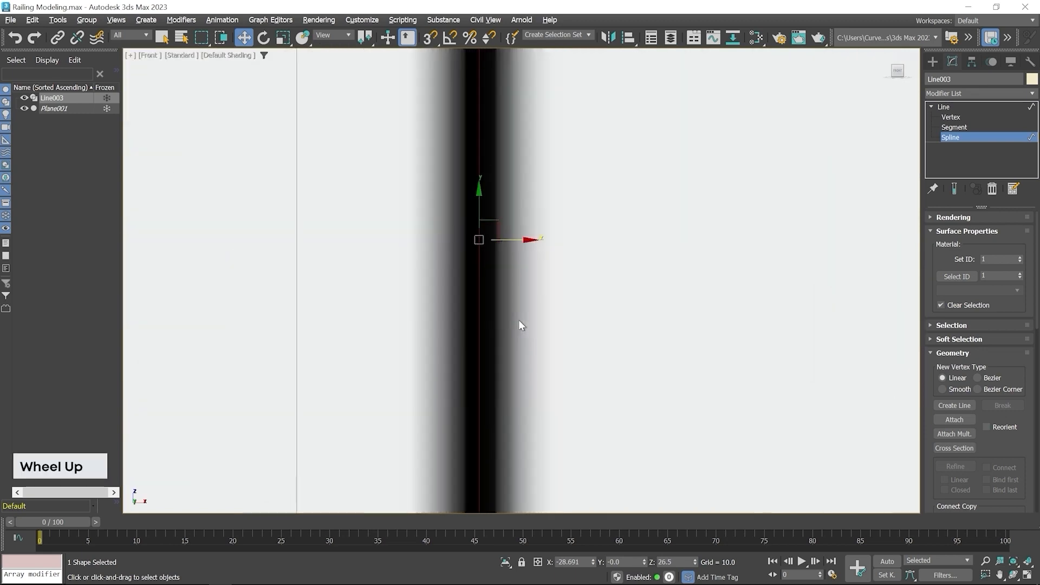
{"action": "scroll", "coordinate": [518, 319], "scroll_direction": "down", "scroll_amount": 2}
{"action": "scroll", "coordinate": [499, 299], "scroll_direction": "down", "scroll_amount": 3}
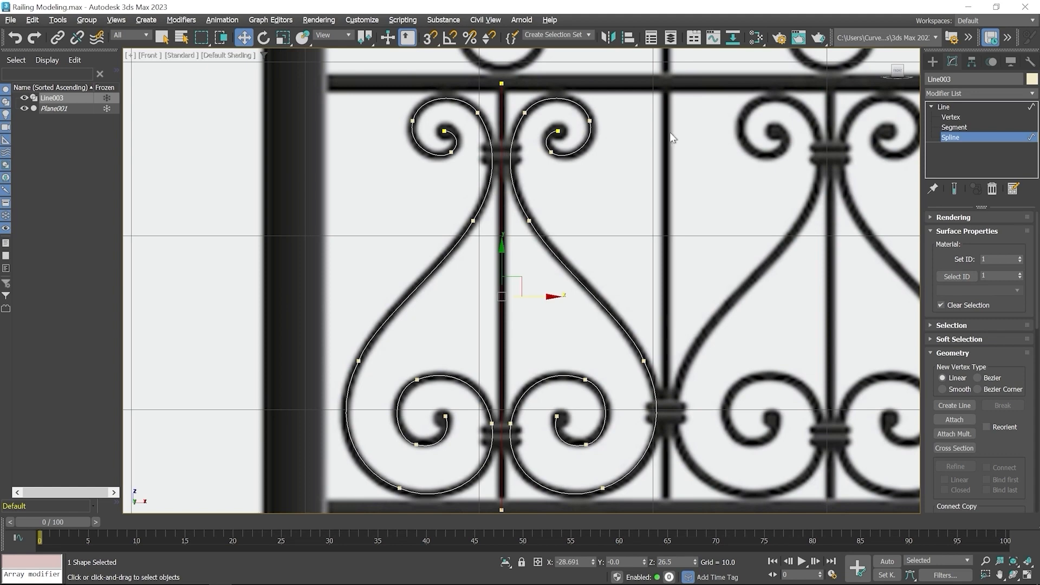
In the Top view, draw an ellipse about 0.74 long and 0.84 wide around the ornament's centre bar
{"action": "left_click", "coordinate": [932, 61]}
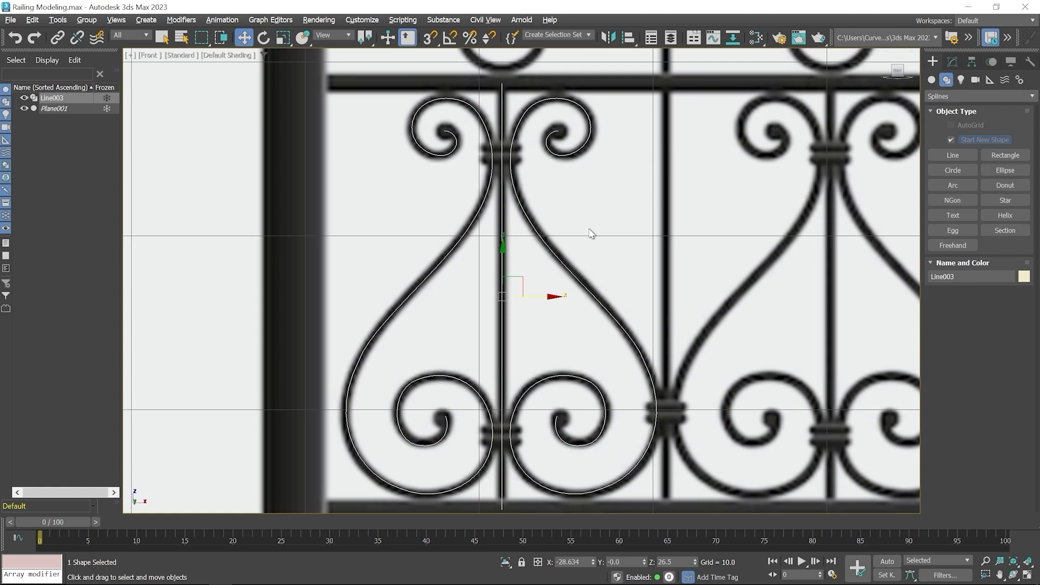
{"action": "middle_click_drag", "start_coordinate": [528, 248], "coordinate": [512, 259]}
{"action": "key", "text": "t"}
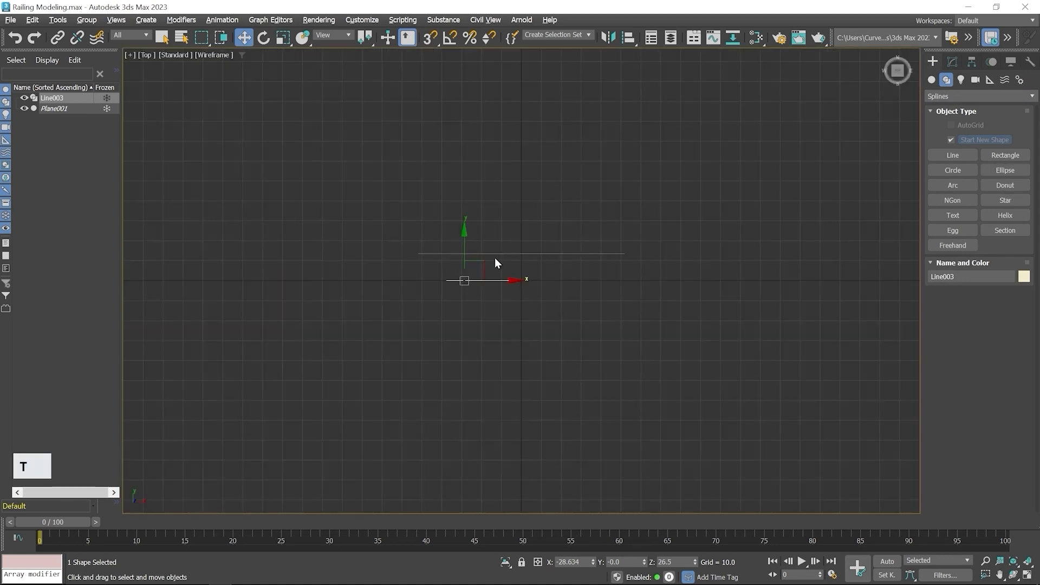
{"action": "scroll", "coordinate": [473, 274], "scroll_direction": "up", "scroll_amount": 4}
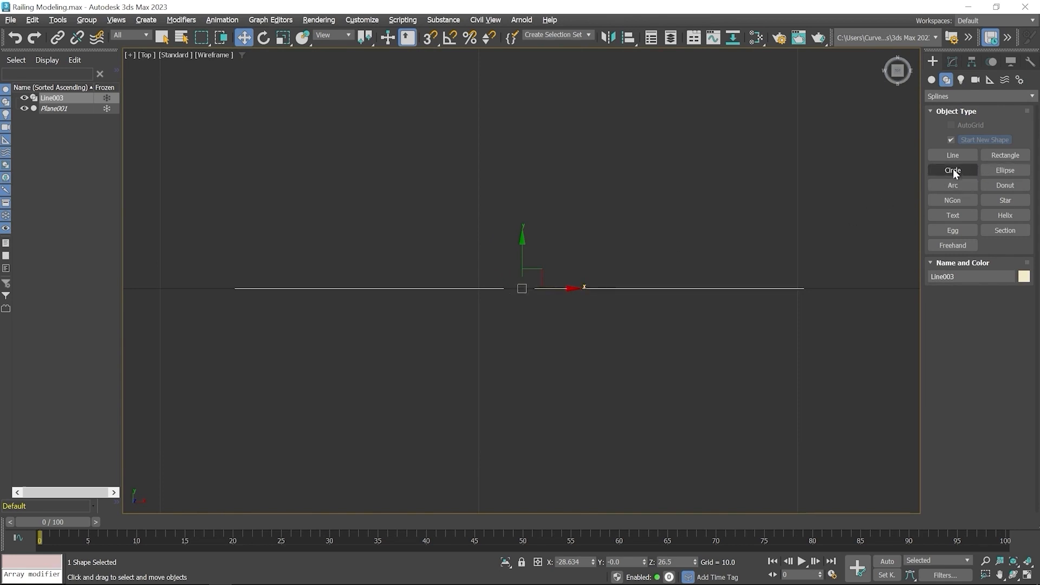
{"action": "left_click", "coordinate": [1005, 171]}
{"action": "left_click_drag", "start_coordinate": [498, 277], "coordinate": [526, 299]}
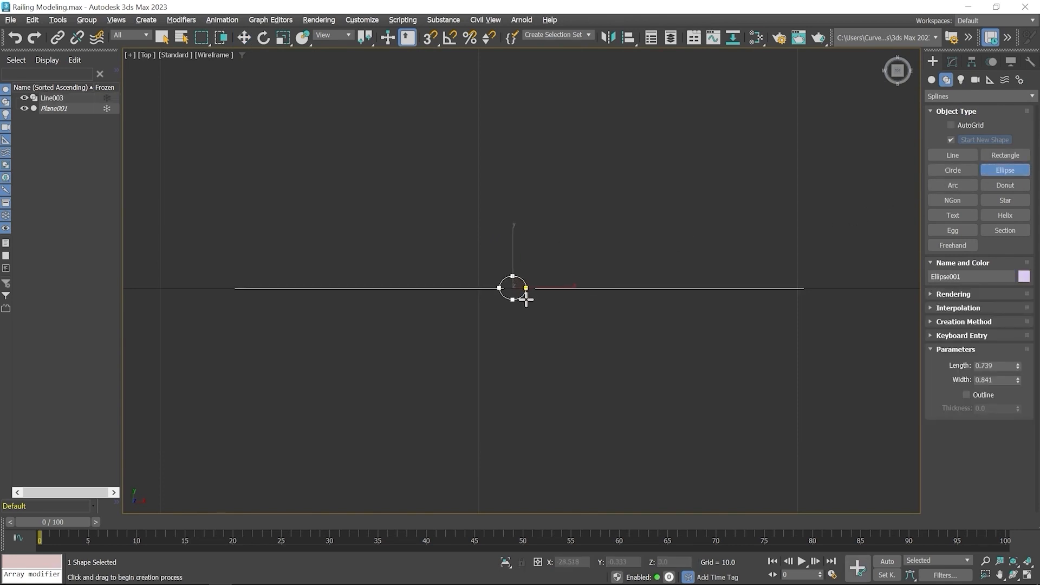
{"action": "right_click", "coordinate": [578, 259]}
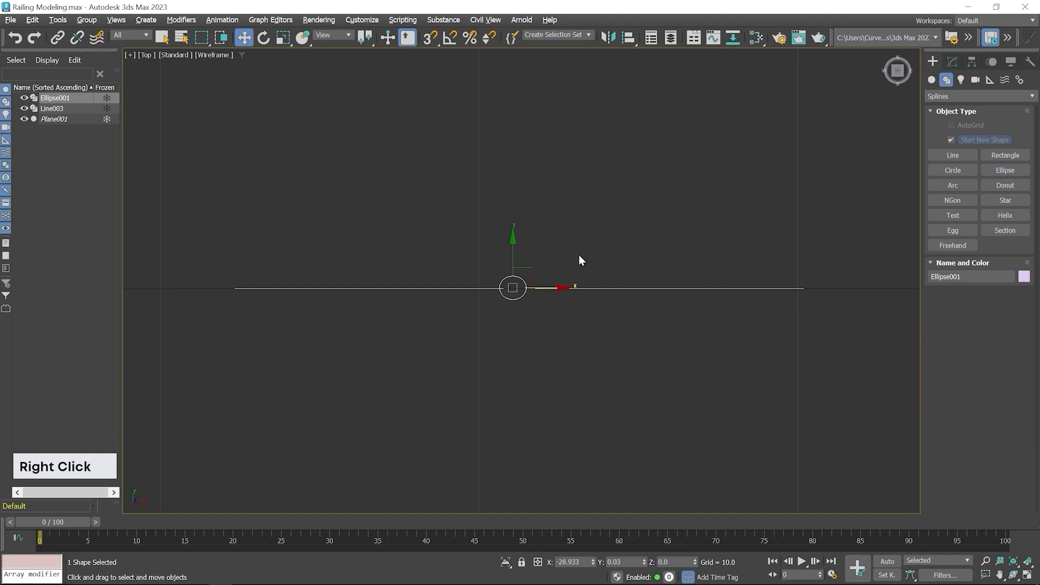
In the Front view, raise the ellipse to the ornament's lower collar, at about Z 18.6
{"action": "key", "text": "alt+w"}
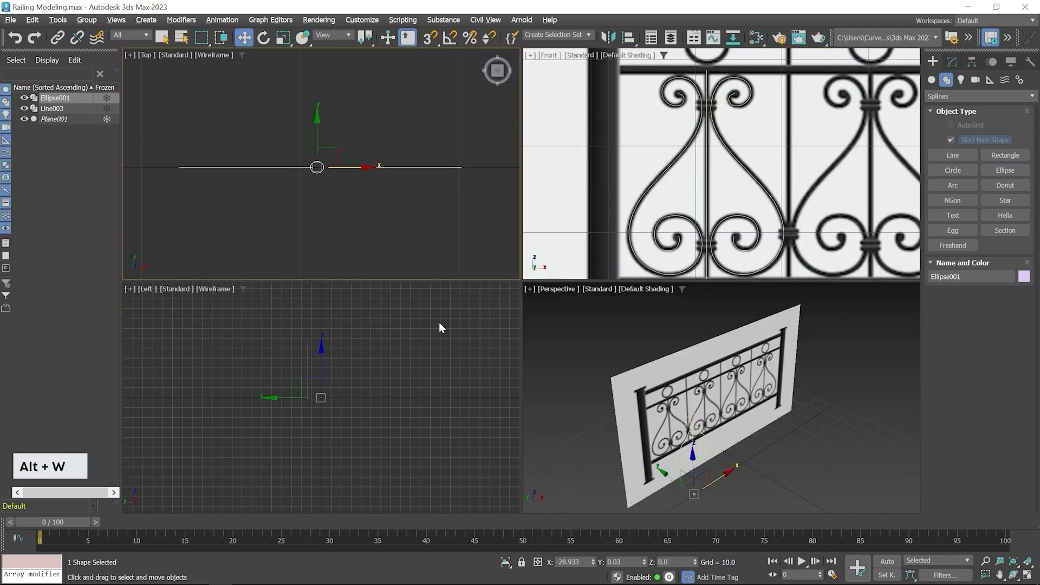
{"action": "middle_click_drag", "start_coordinate": [632, 214], "coordinate": [641, 245]}
{"action": "scroll", "coordinate": [636, 164], "scroll_direction": "down", "scroll_amount": 2}
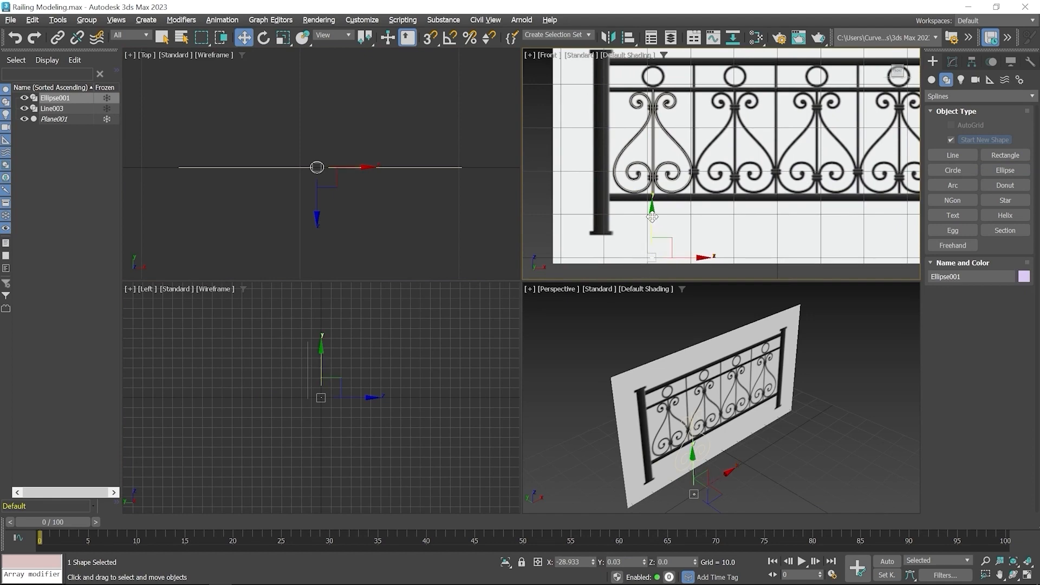
{"action": "left_click_drag", "start_coordinate": [652, 217], "coordinate": [652, 138]}
{"action": "scroll", "coordinate": [652, 176], "scroll_direction": "up", "scroll_amount": 3}
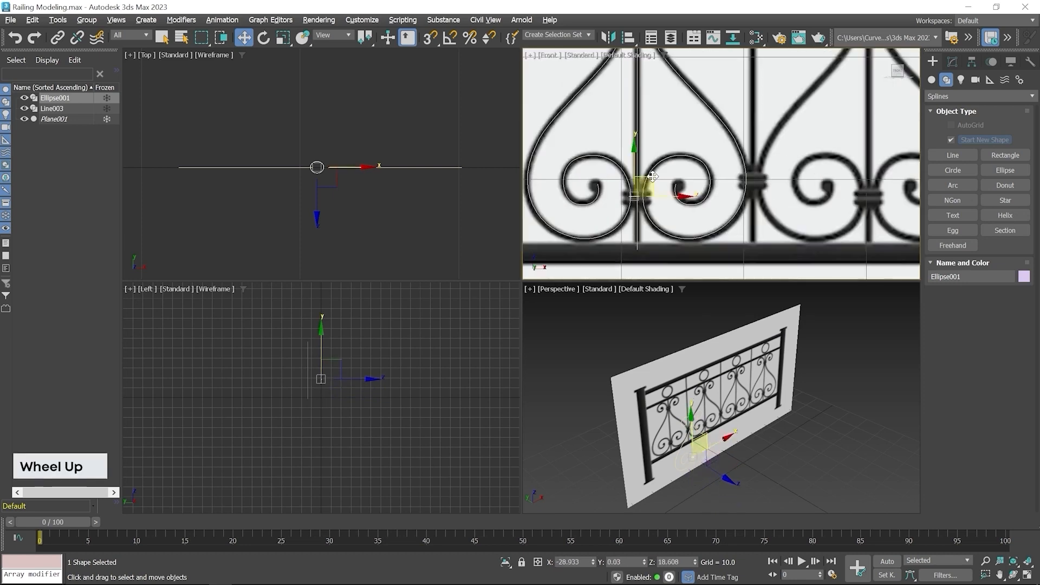
{"action": "scroll", "coordinate": [652, 177], "scroll_direction": "up", "scroll_amount": 4}
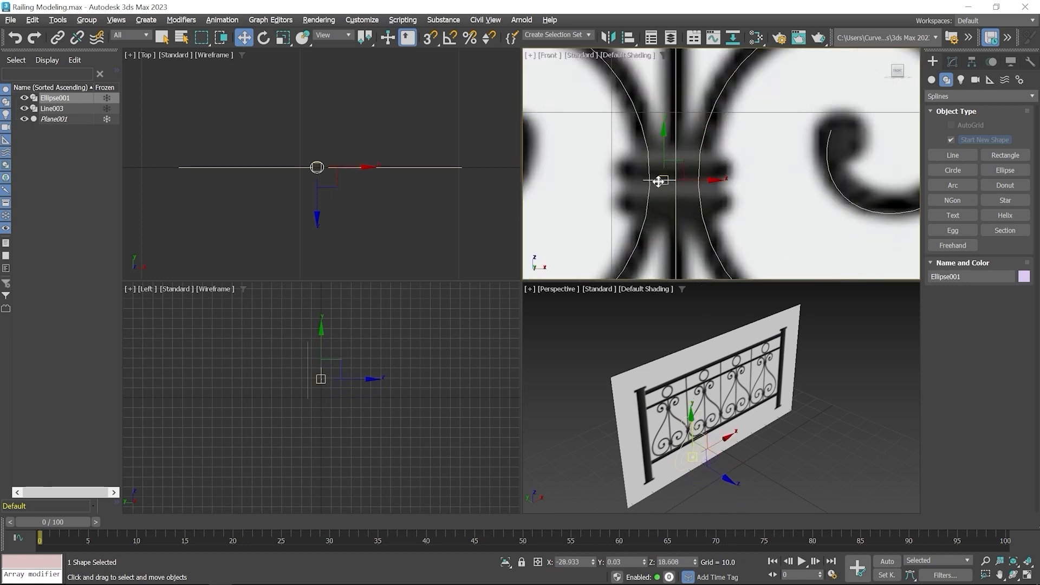
Widen the ellipse to about 2.46 and shift it about 0.22 units in positive X to centre it on the collar
{"action": "left_click", "coordinate": [953, 62]}
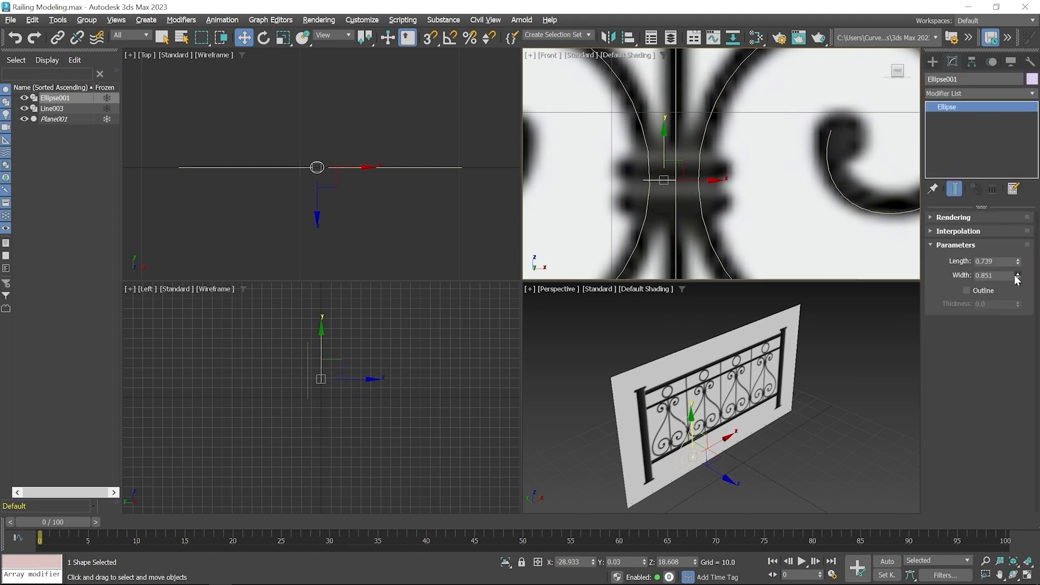
{"action": "left_click_drag", "start_coordinate": [1017, 276], "coordinate": [1026, 210]}
{"action": "left_click_drag", "start_coordinate": [699, 180], "coordinate": [709, 180]}
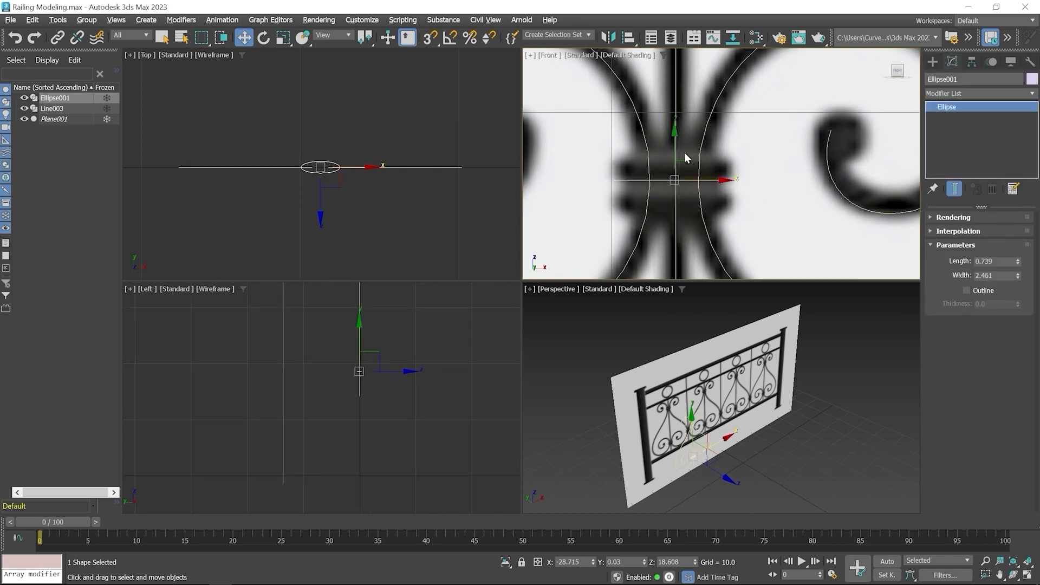
Fit the ellipse to the lower collar's upper ring and clone it downward as one instance onto the lower ring, at about Z 18.26
{"action": "mouse_move", "coordinate": [671, 143]}
{"action": "left_mouse_down"}
{"action": "mouse_move", "coordinate": [673, 125]}
{"action": "mouse_move", "coordinate": [679, 156]}
{"action": "left_mouse_up"}
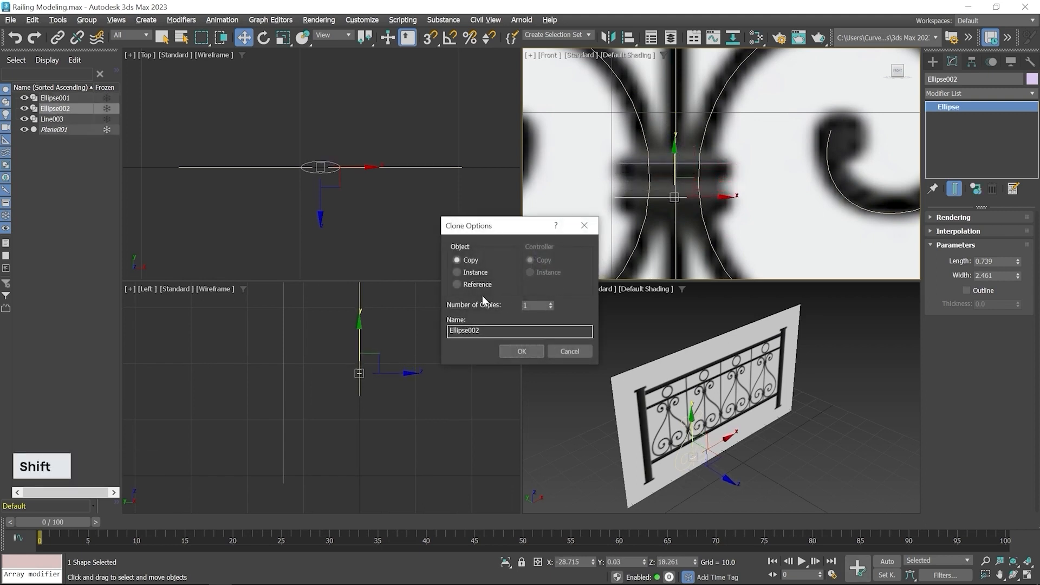
{"action": "left_click", "coordinate": [470, 275]}
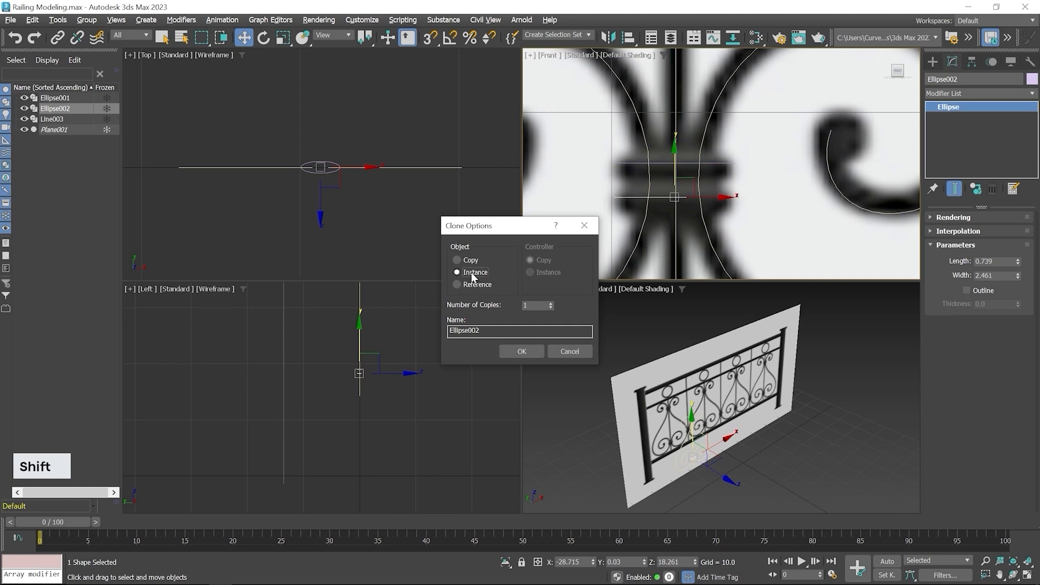
{"action": "left_click", "coordinate": [513, 352]}
Clone the ellipse as an instance about 17 units up, onto the ornament's upper collar
{"action": "scroll", "coordinate": [682, 176], "scroll_direction": "down", "scroll_amount": 5}
{"action": "scroll", "coordinate": [684, 176], "scroll_direction": "down", "scroll_amount": 3}
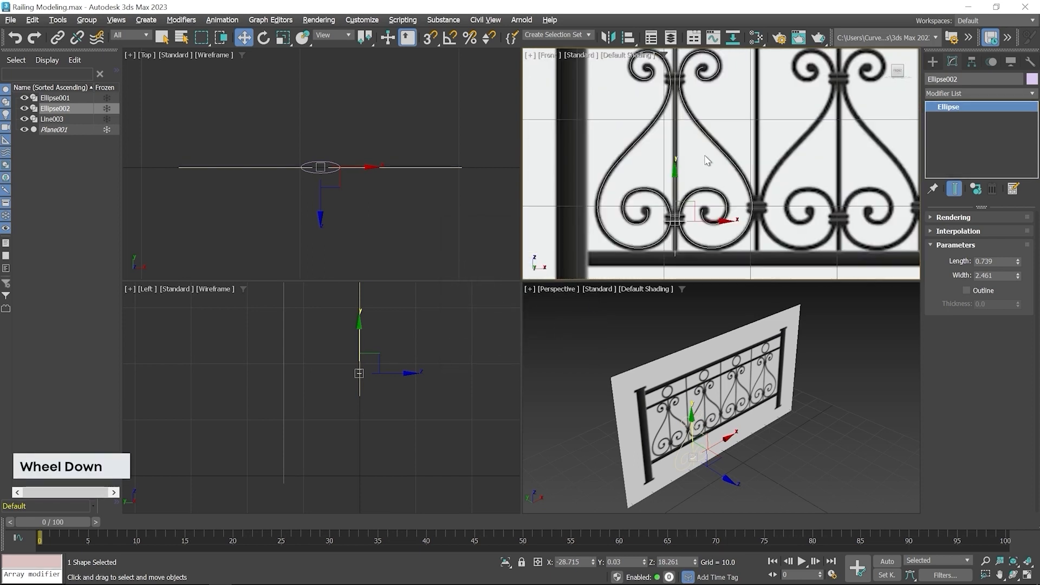
{"action": "middle_click_drag", "start_coordinate": [688, 162], "coordinate": [693, 230]}
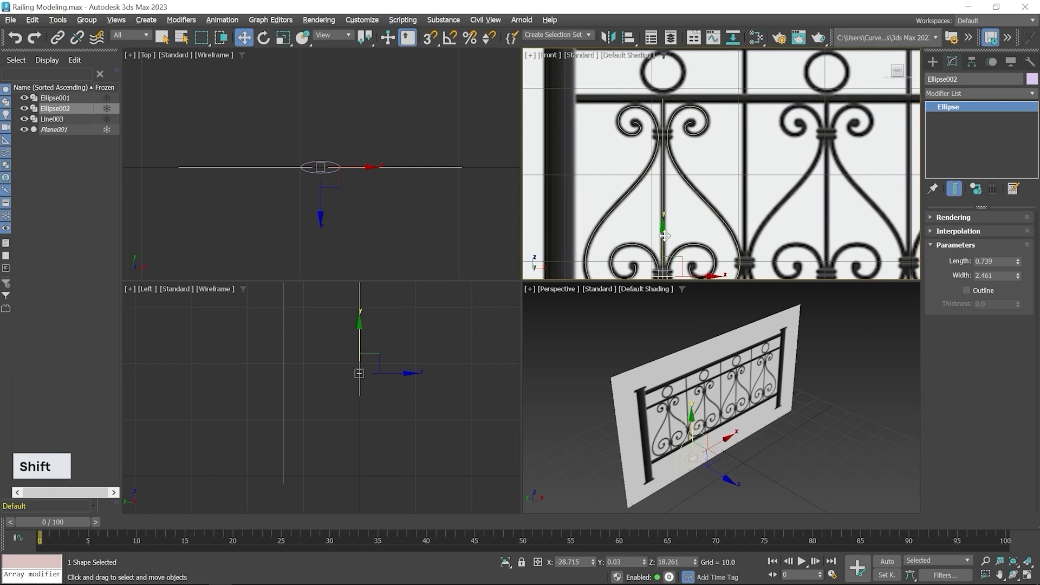
{"action": "left_click_drag", "start_coordinate": [664, 235], "coordinate": [663, 101], "text": "shift"}
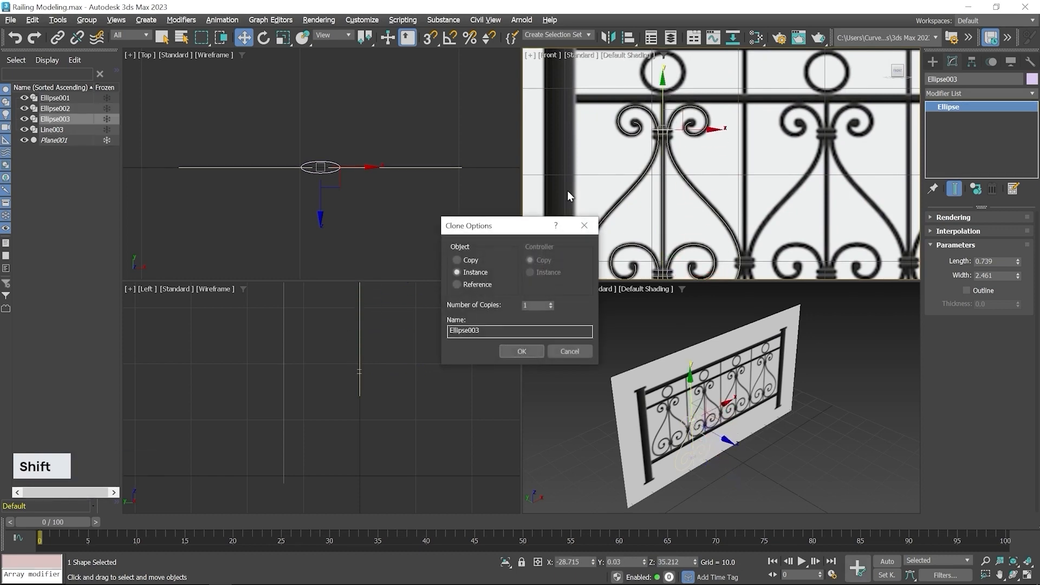
{"action": "left_click", "coordinate": [514, 351]}
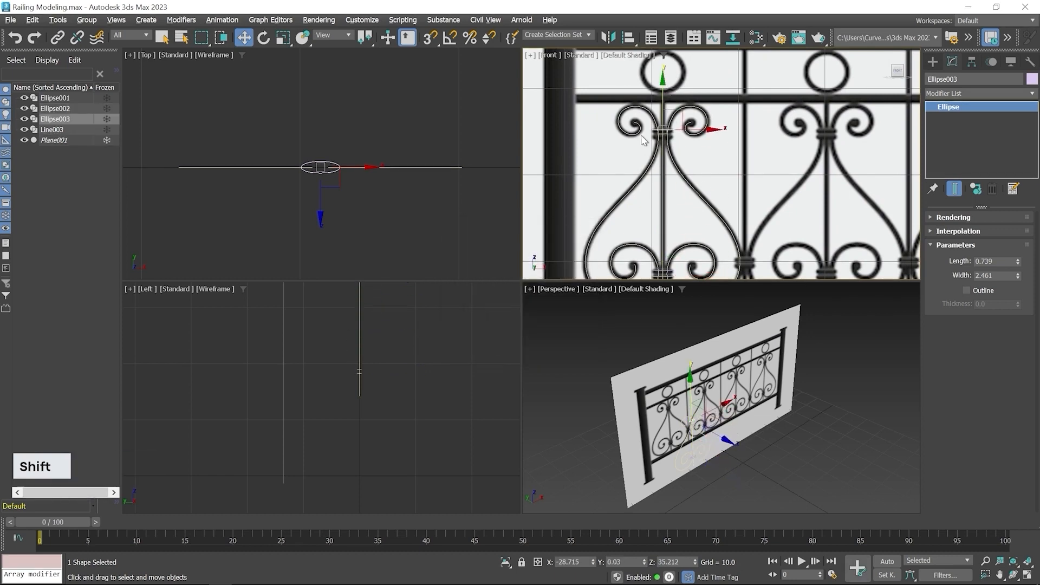
Clone the upper collar's ellipse as an instance about 0.78 units down, onto that collar's lower ring
{"action": "scroll", "coordinate": [698, 160], "scroll_direction": "up", "scroll_amount": 5}
{"action": "middle_click_drag", "start_coordinate": [698, 160], "coordinate": [642, 194]}
{"action": "left_click_drag", "start_coordinate": [697, 168], "coordinate": [699, 223], "text": "shift"}
{"action": "left_click", "coordinate": [521, 352]}
Make the scroll ornament's spline shape renderable by enabling it in both the renderer and the viewport
{"action": "middle_click_drag", "start_coordinate": [739, 254], "coordinate": [740, 241]}
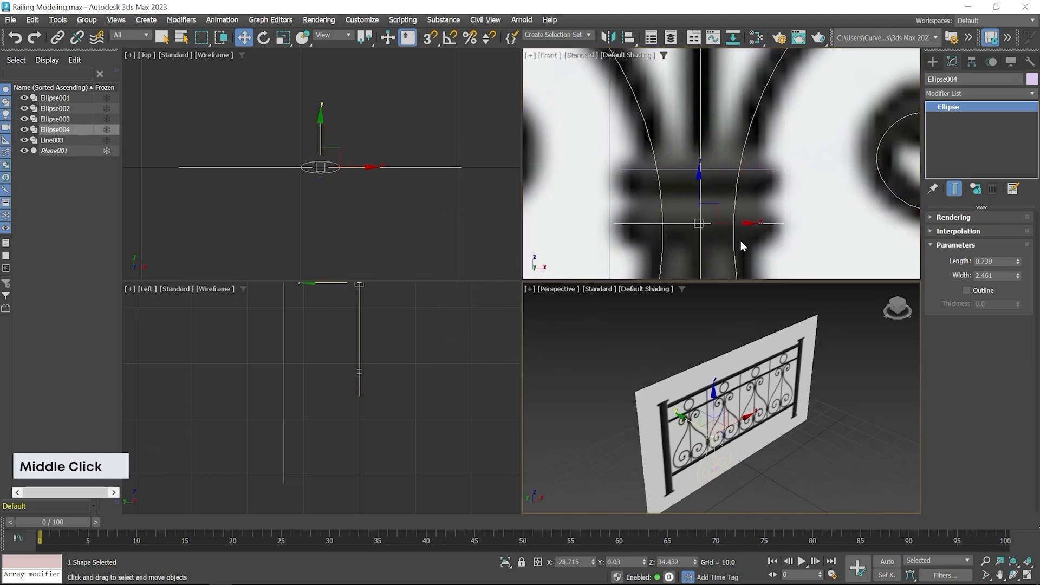
{"action": "scroll", "coordinate": [692, 176], "scroll_direction": "down", "scroll_amount": 3}
{"action": "middle_click_drag", "start_coordinate": [687, 176], "coordinate": [708, 168]}
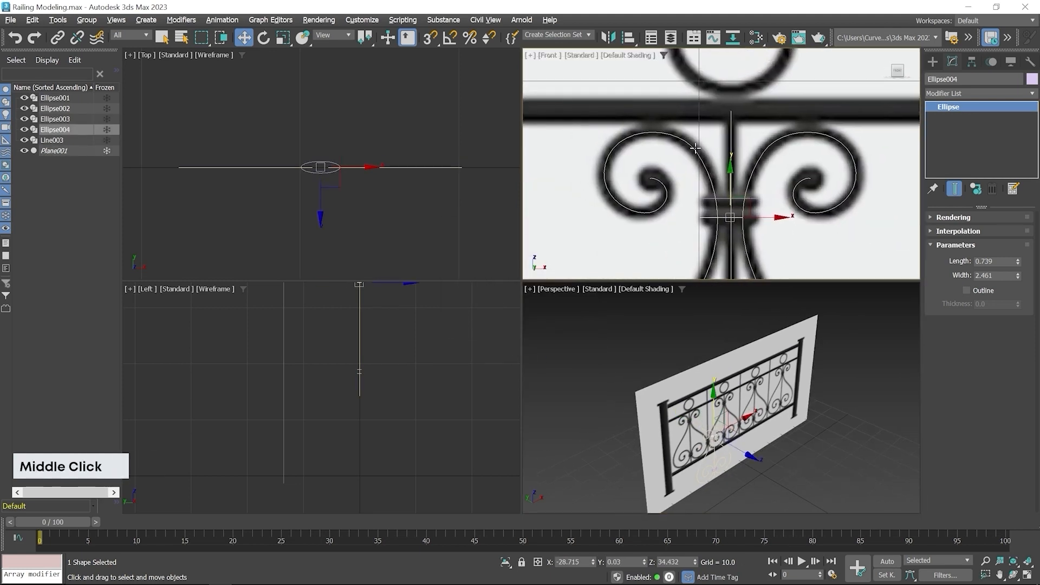
{"action": "left_click", "coordinate": [693, 147]}
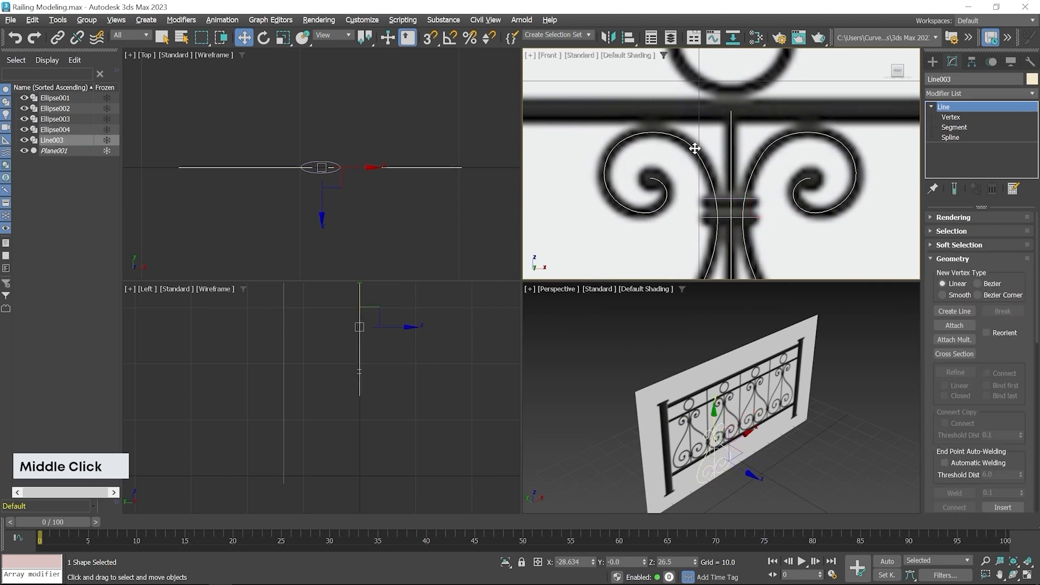
{"action": "left_click", "coordinate": [953, 217]}
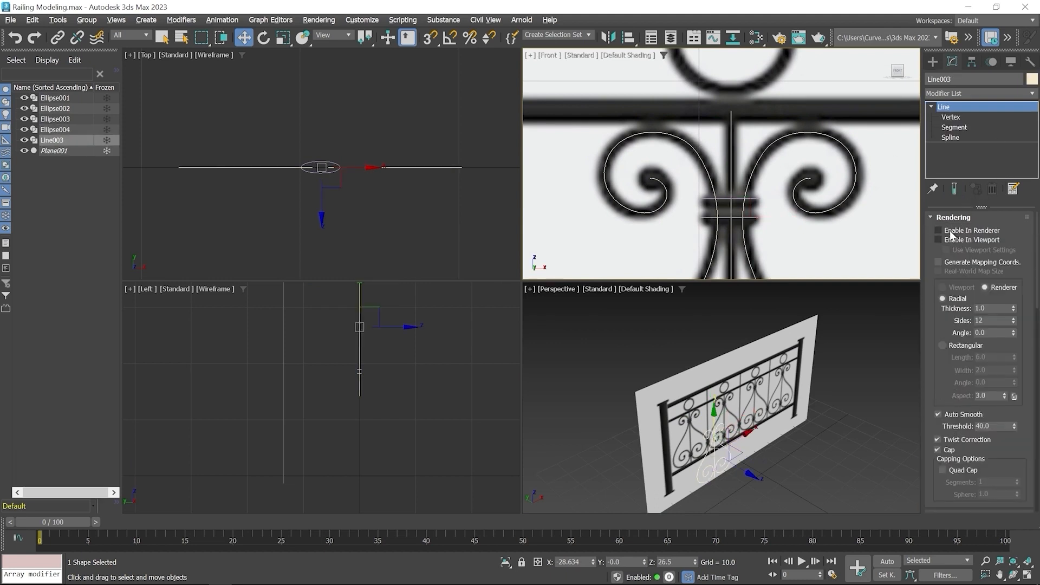
{"action": "left_click", "coordinate": [950, 231]}
{"action": "left_click", "coordinate": [945, 238]}
{"action": "middle_click_drag", "start_coordinate": [726, 431], "coordinate": [700, 413]}
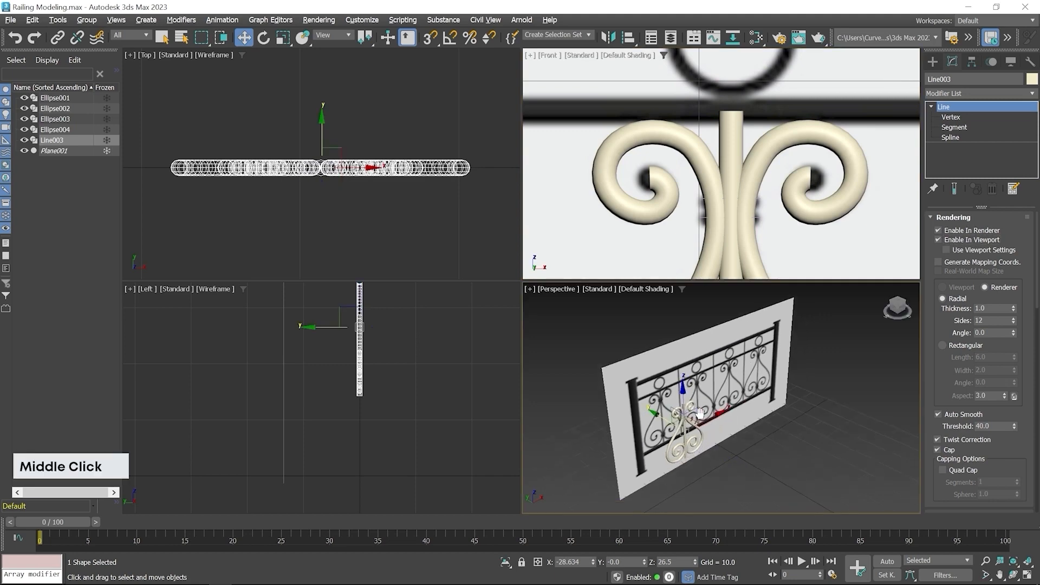
Give the scroll ornament a rectangular cross-section with length 1 and width 0.4
{"action": "key", "text": "alt+w"}
{"action": "middle_click_drag", "start_coordinate": [528, 307], "coordinate": [473, 342], "text": "alt"}
{"action": "scroll", "coordinate": [478, 342], "scroll_direction": "up", "scroll_amount": 5}
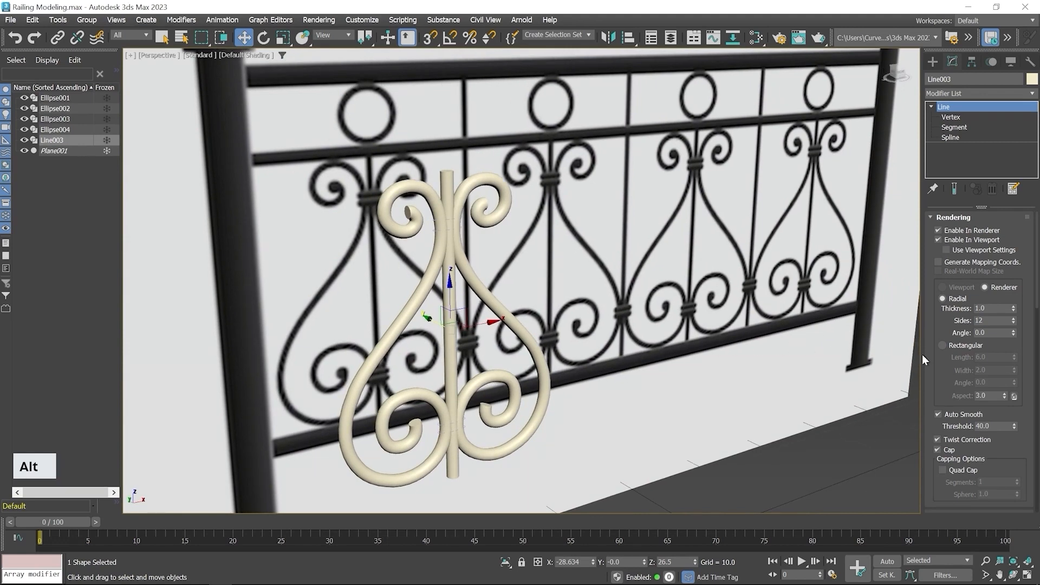
{"action": "left_click", "coordinate": [949, 346]}
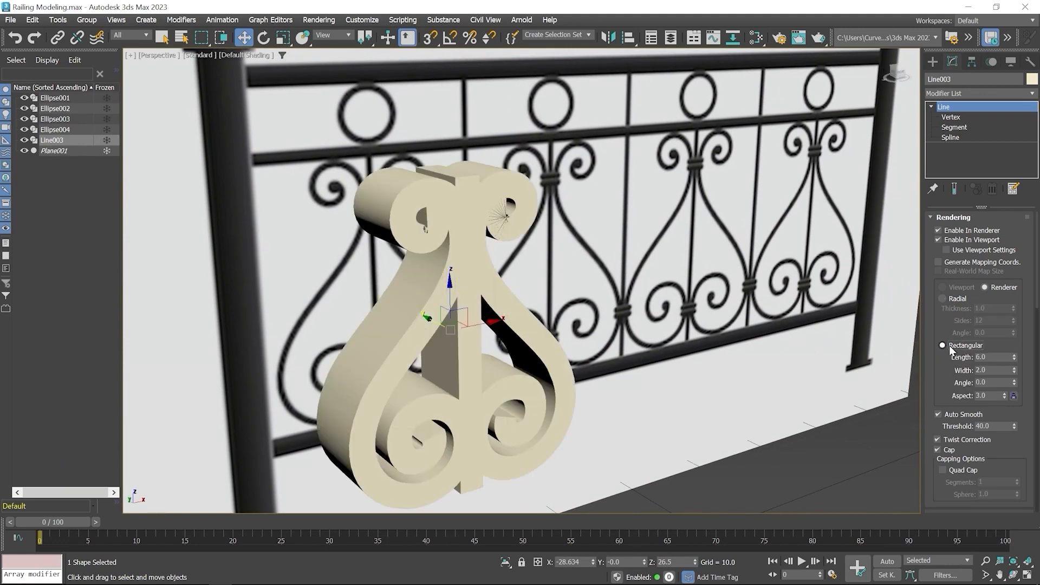
{"action": "middle_click_drag", "start_coordinate": [620, 358], "coordinate": [610, 367], "text": "alt"}
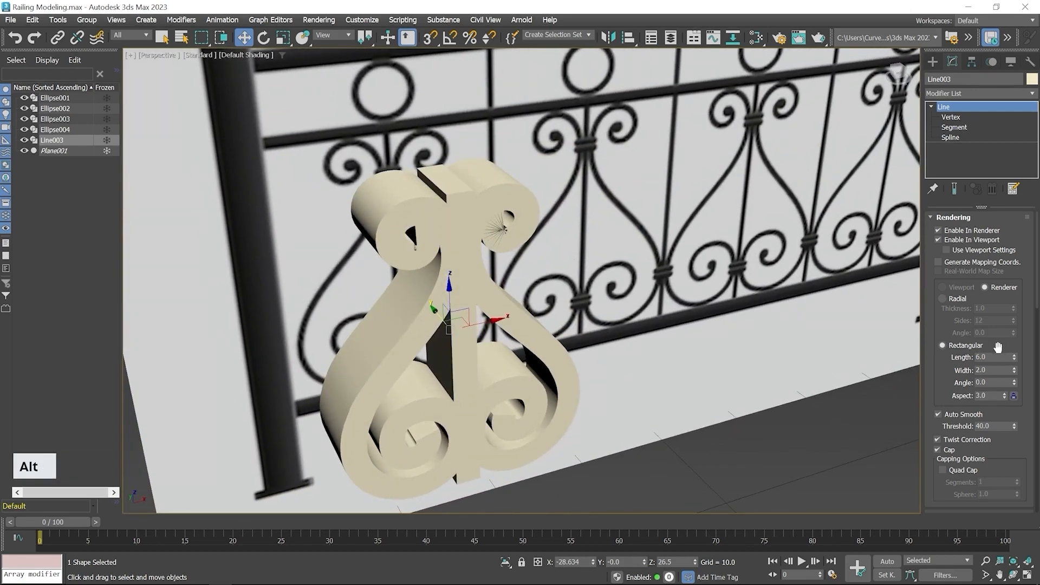
{"action": "double_click", "coordinate": [997, 360]}
{"action": "type", "text": "1"}
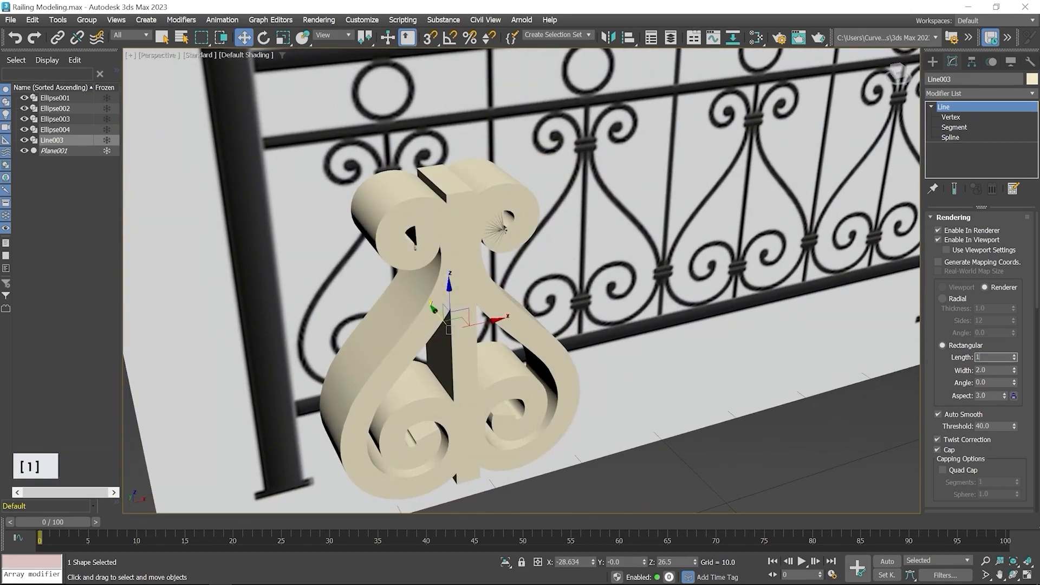
{"action": "key", "text": "Return"}
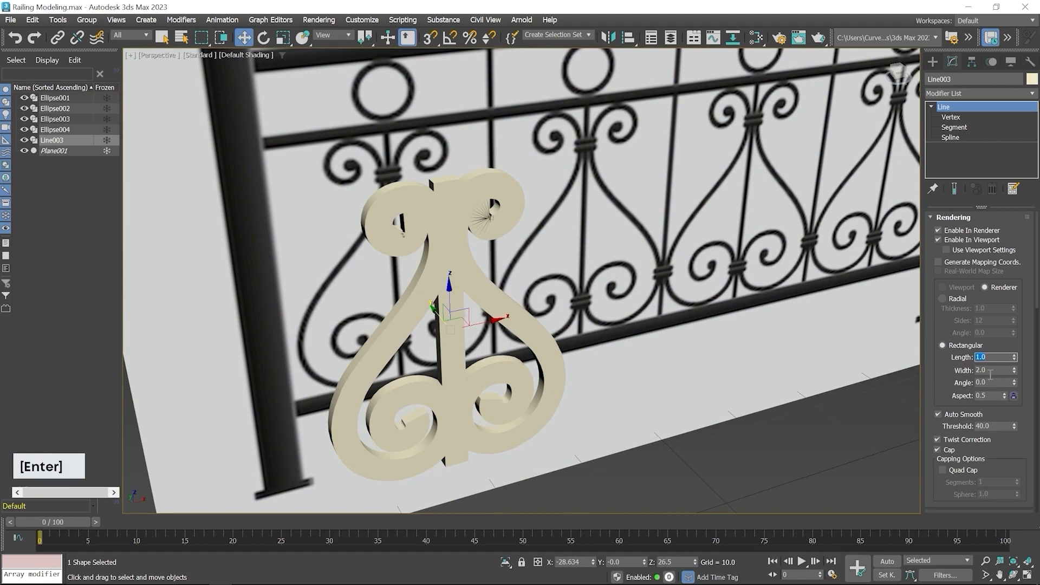
{"action": "double_click", "coordinate": [997, 371]}
{"action": "type", "text": "."}
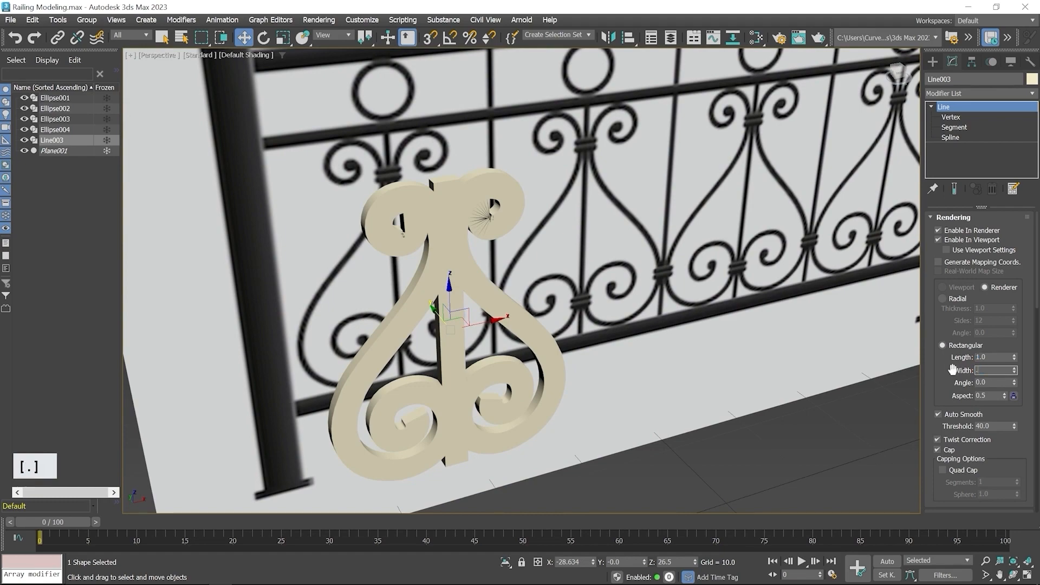
{"action": "type", "text": "4"}
{"action": "key", "text": "Return"}
In the Front view, clone the scroll ornament as one instance about 19 units in positive X, onto the reference's second panel
{"action": "middle_click_drag", "start_coordinate": [630, 358], "coordinate": [562, 347], "text": "alt"}
{"action": "key", "text": "alt+w"}
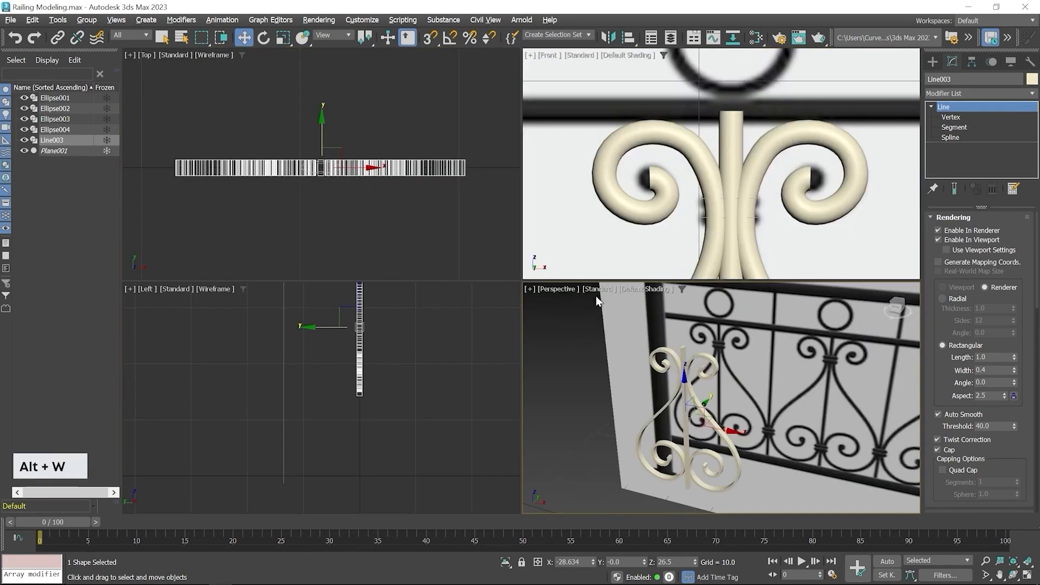
{"action": "scroll", "coordinate": [719, 110], "scroll_direction": "down", "scroll_amount": 4}
{"action": "key", "text": "alt+w"}
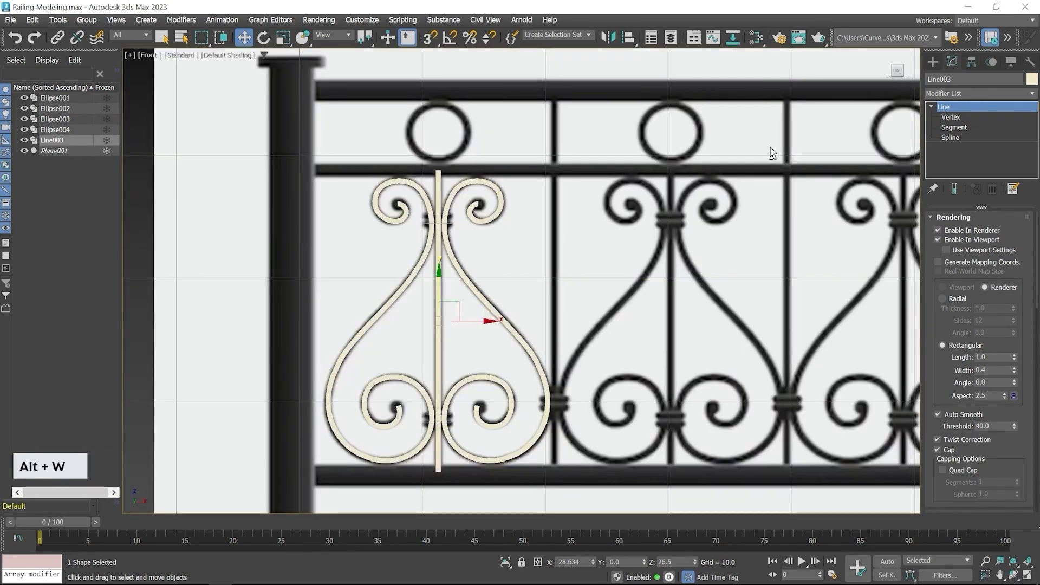
{"action": "middle_click_drag", "start_coordinate": [694, 178], "coordinate": [554, 152]}
{"action": "scroll", "coordinate": [557, 274], "scroll_direction": "down", "scroll_amount": 3}
{"action": "middle_click_drag", "start_coordinate": [476, 267], "coordinate": [459, 295]}
{"action": "key", "text": "shift"}
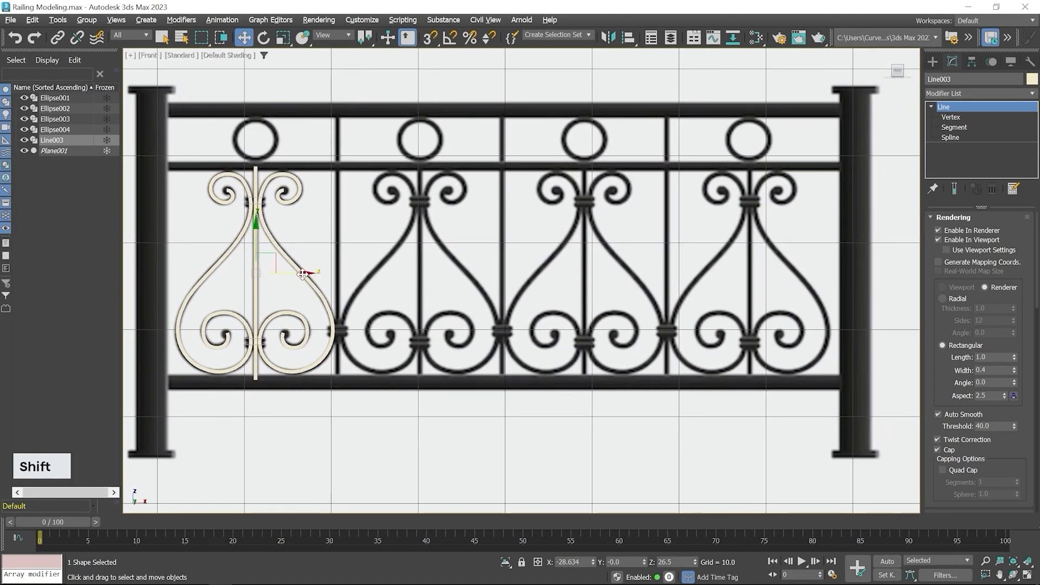
{"action": "left_click_drag", "start_coordinate": [302, 274], "coordinate": [468, 270], "text": "shift"}
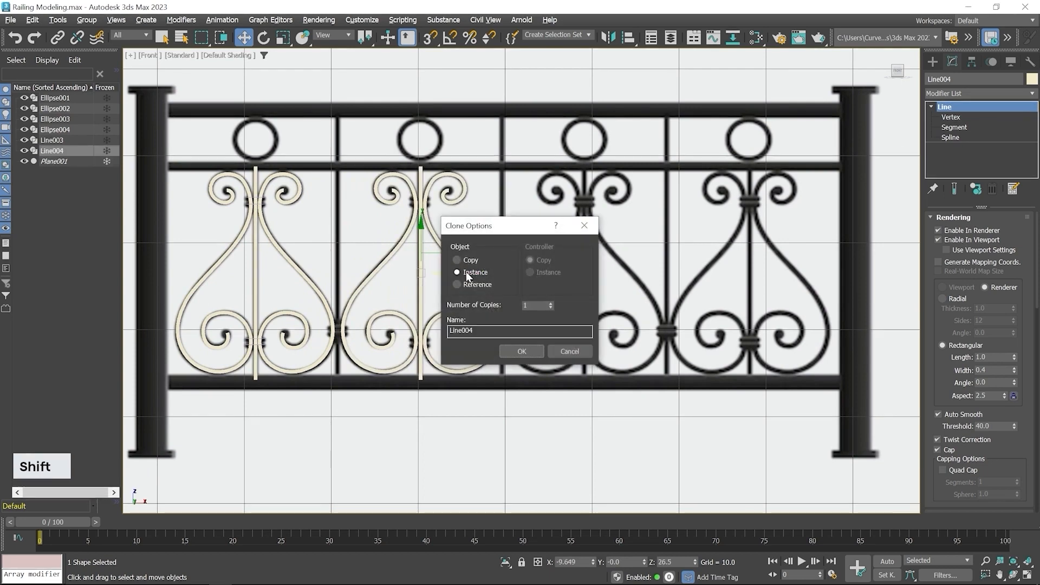
{"action": "left_click", "coordinate": [518, 350]}
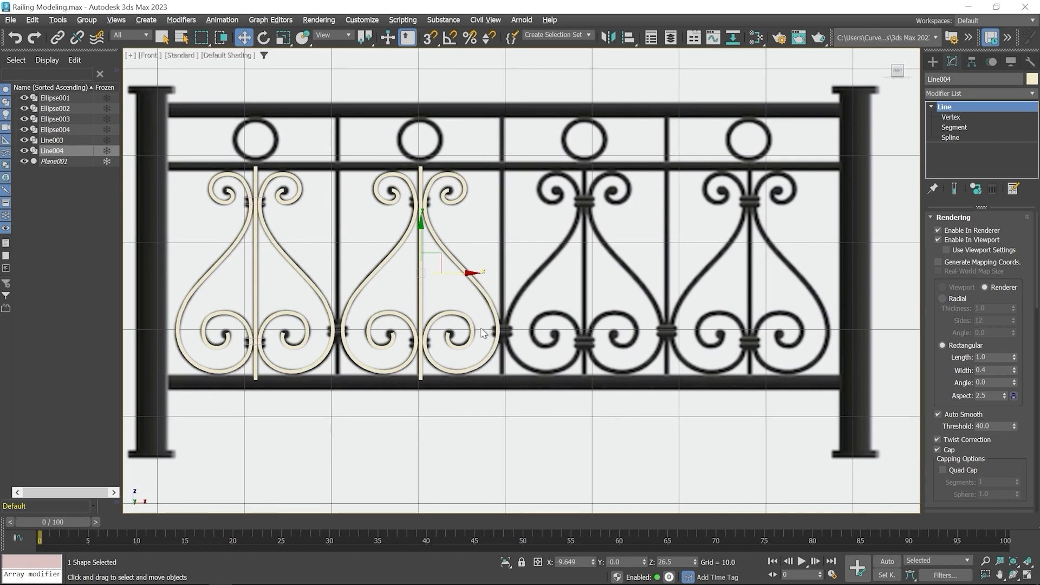
Clone the second ornament as two instances spaced about 18.6 units in positive X, onto the third and fourth panels
{"action": "left_click_drag", "start_coordinate": [469, 272], "coordinate": [623, 264], "text": "shift"}
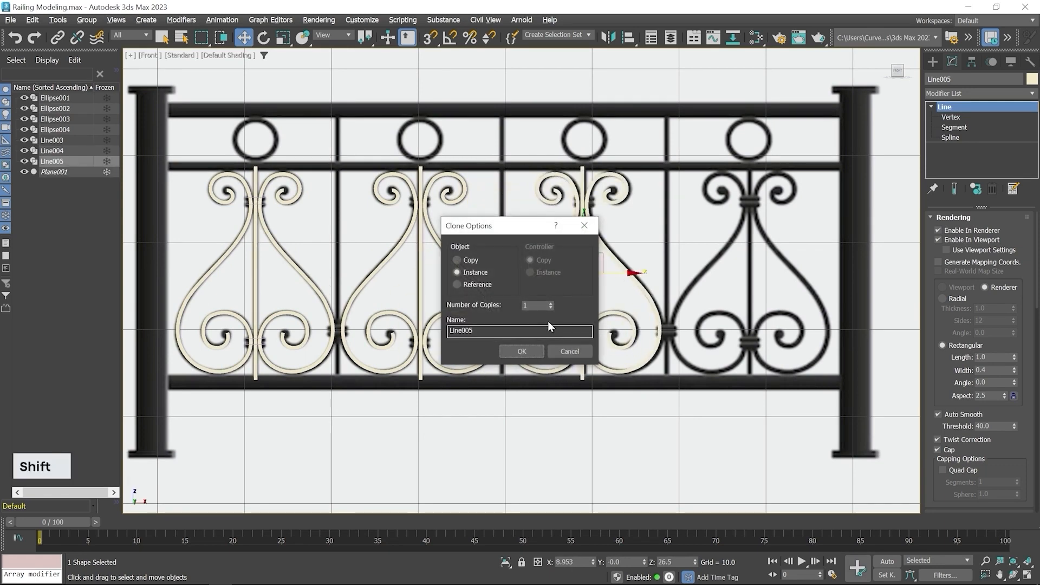
{"action": "left_click", "coordinate": [551, 303]}
{"action": "left_click", "coordinate": [521, 350]}
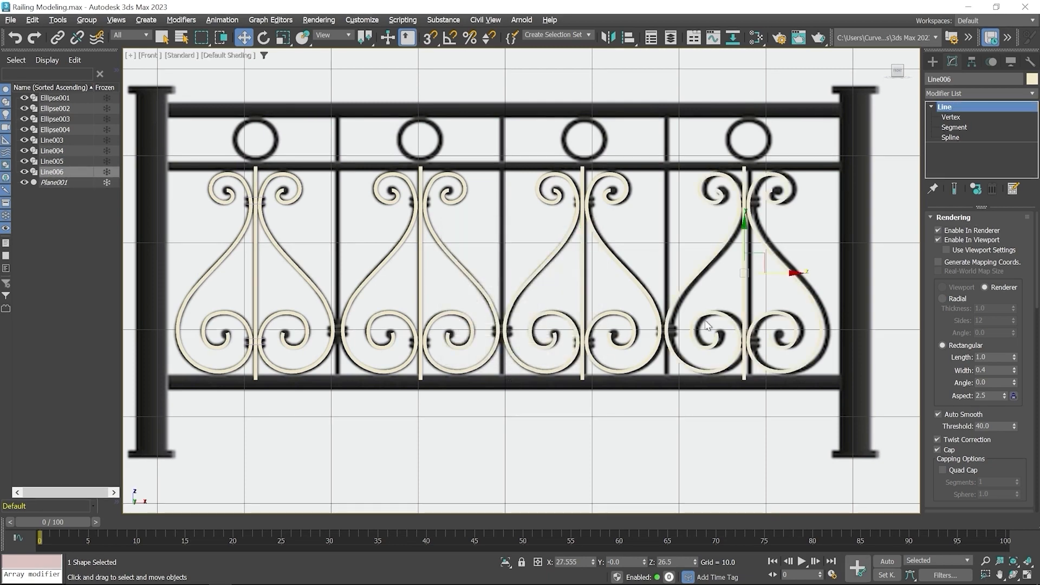
Move the fourth ornament about 0.53 units in positive X to align it with the reference
{"action": "middle_click_drag", "start_coordinate": [708, 326], "coordinate": [636, 297]}
{"action": "scroll", "coordinate": [635, 296], "scroll_direction": "up", "scroll_amount": 3}
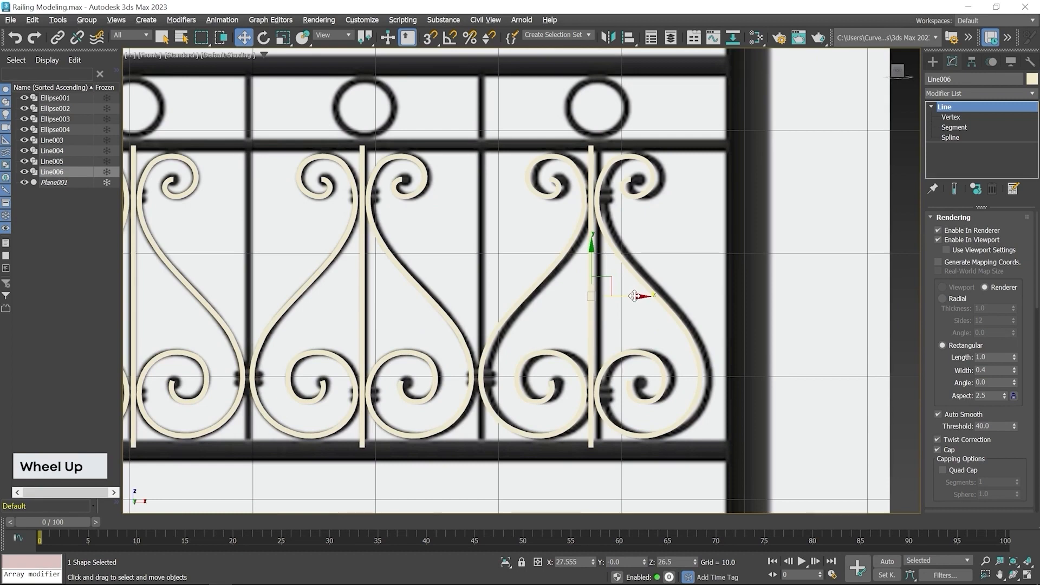
{"action": "left_click_drag", "start_coordinate": [634, 296], "coordinate": [641, 296]}
Draw a straight vertical line over the reference's divider bar between the first and second panels, from the top rail to the bottom rail
{"action": "scroll", "coordinate": [328, 344], "scroll_direction": "down", "scroll_amount": 3}
{"action": "middle_click_drag", "start_coordinate": [327, 343], "coordinate": [574, 308]}
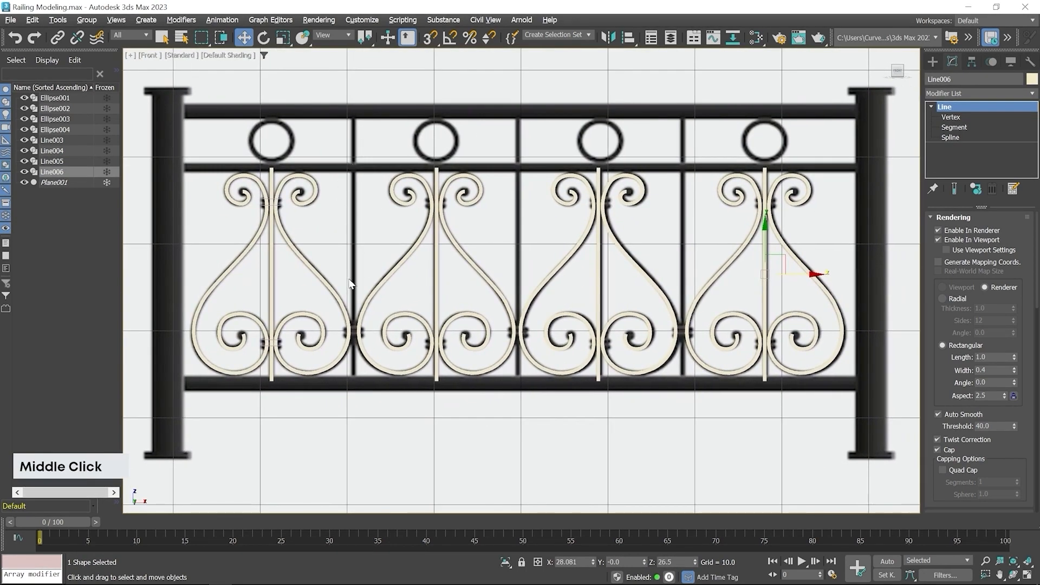
{"action": "left_click", "coordinate": [932, 61]}
{"action": "left_click", "coordinate": [952, 156]}
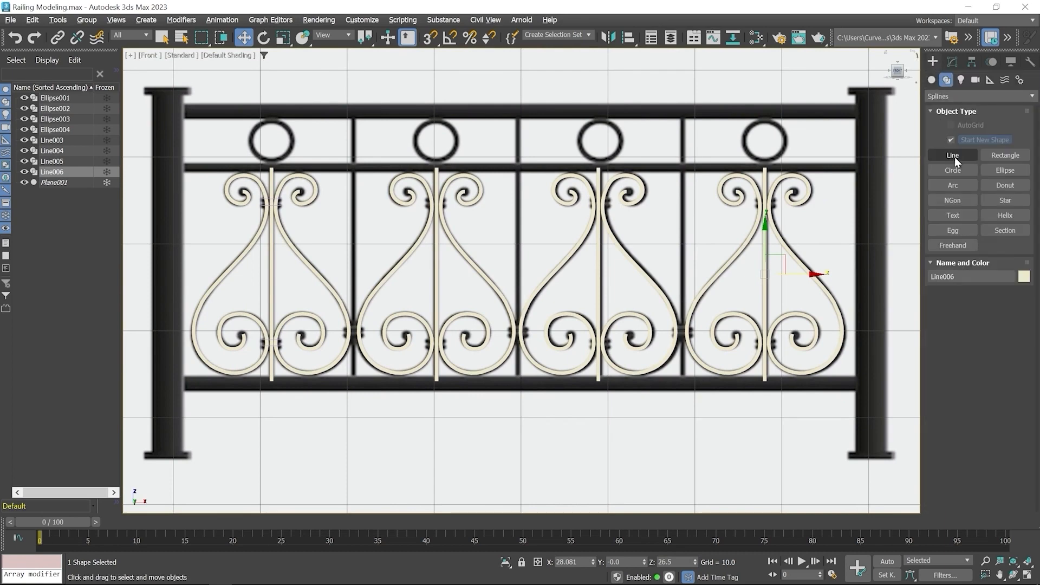
{"action": "middle_click_drag", "start_coordinate": [435, 248], "coordinate": [524, 248]}
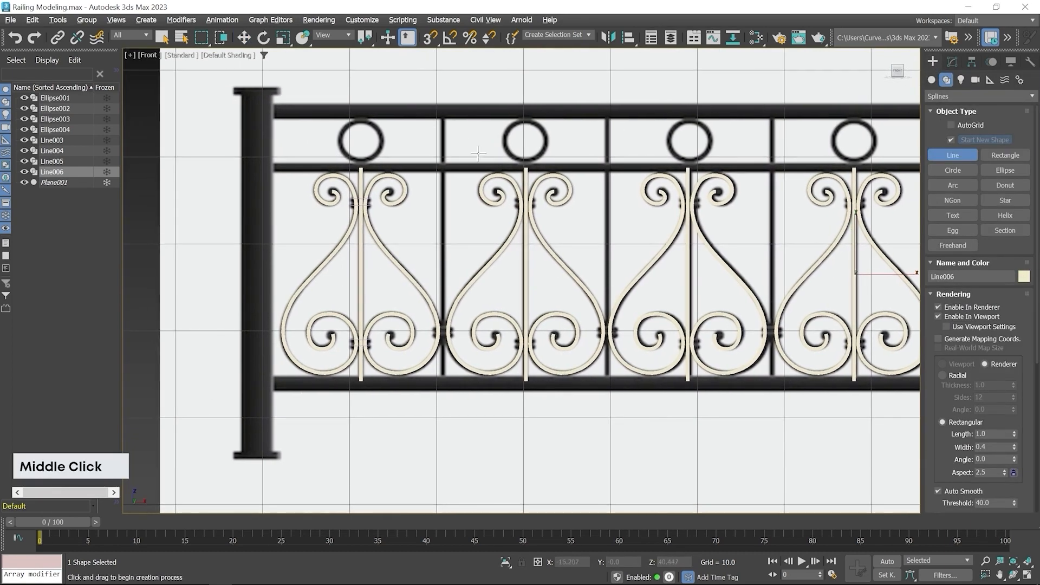
{"action": "left_click", "coordinate": [441, 111]}
{"action": "left_click", "coordinate": [423, 383], "text": "shift"}
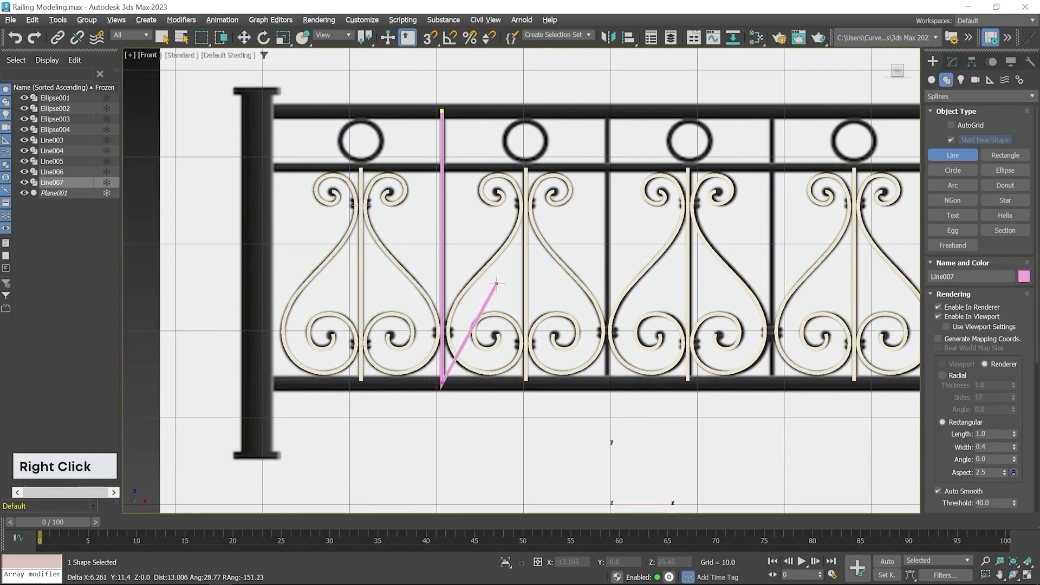
{"action": "right_click", "coordinate": [472, 290]}
Clone the vertical divider bar as two instances spaced about 19 units in positive X, onto the reference's other two dividers
{"action": "key", "text": "w"}
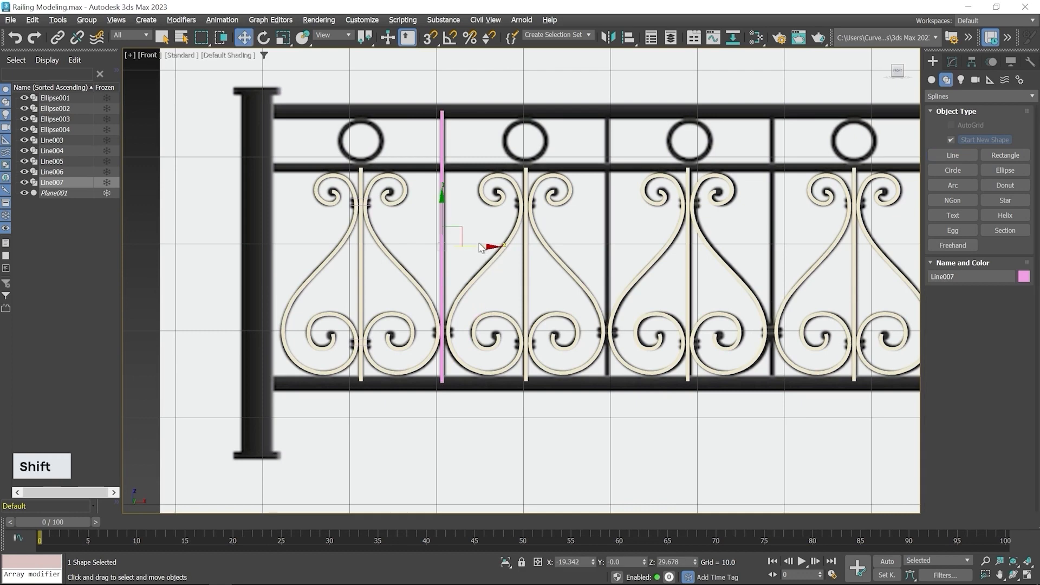
{"action": "left_click_drag", "start_coordinate": [481, 247], "coordinate": [646, 244], "text": "shift"}
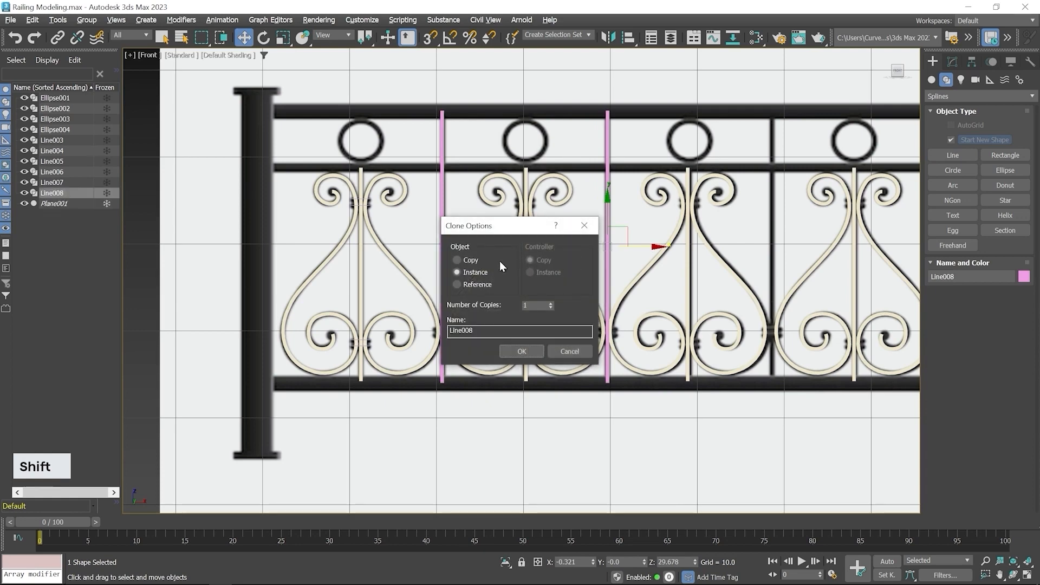
{"action": "left_click", "coordinate": [551, 304]}
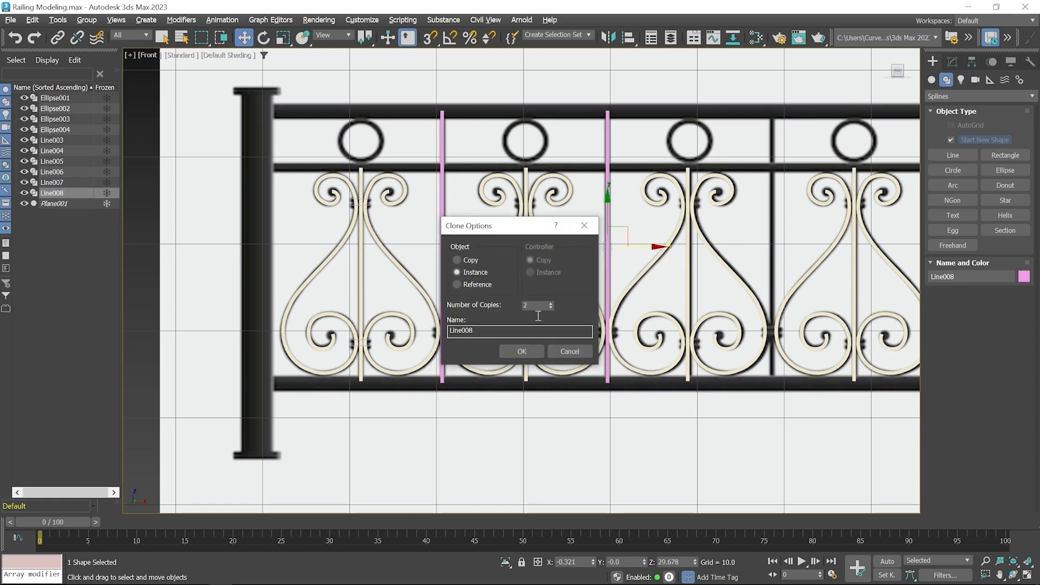
{"action": "left_click", "coordinate": [521, 350]}
{"action": "middle_click_drag", "start_coordinate": [658, 315], "coordinate": [589, 368]}
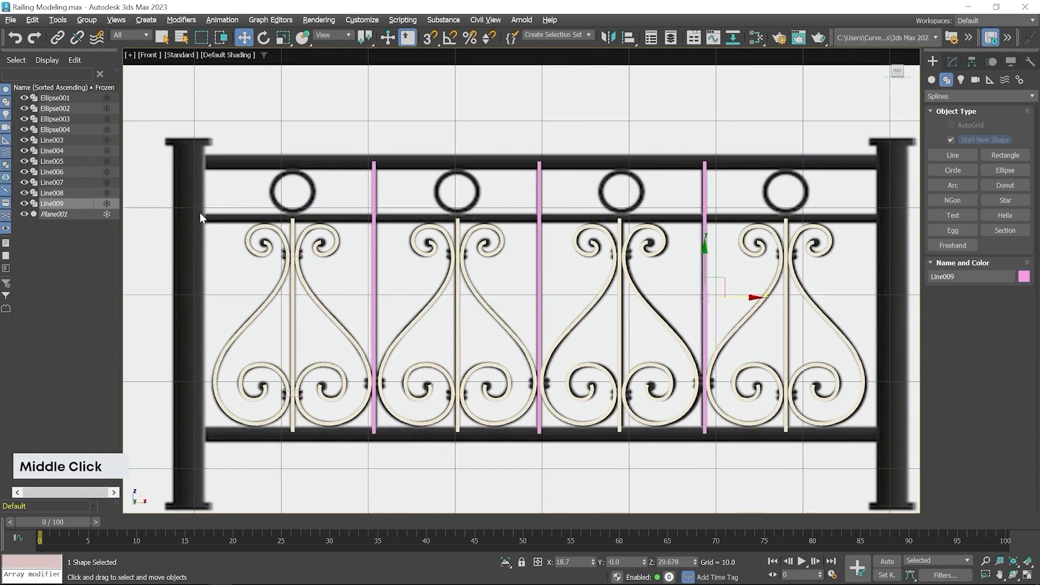
Draw a straight horizontal line along the reference's middle rail, spanning from one end post to the other
{"action": "left_click", "coordinate": [958, 154]}
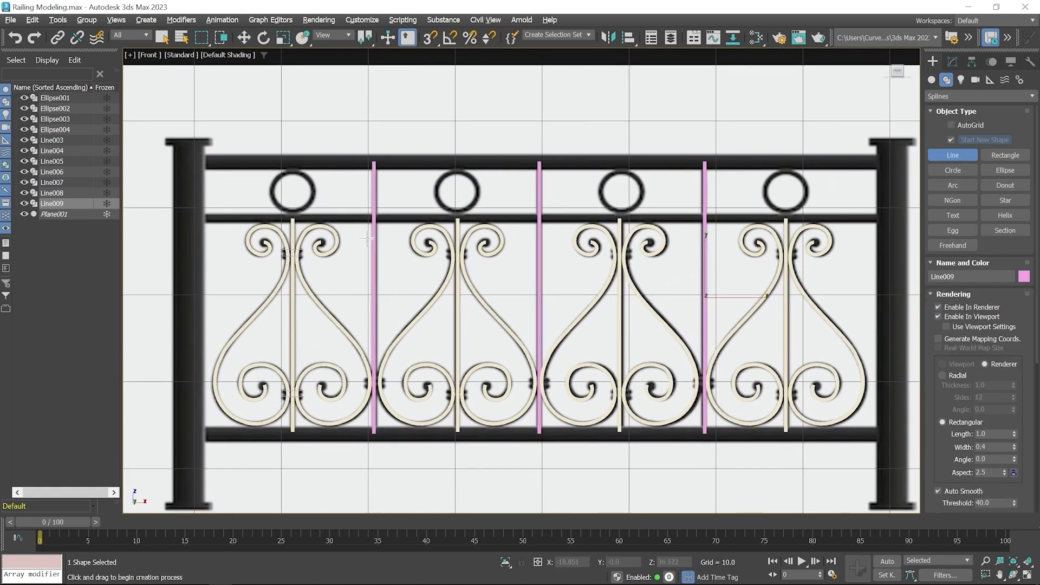
{"action": "left_click", "coordinate": [197, 218]}
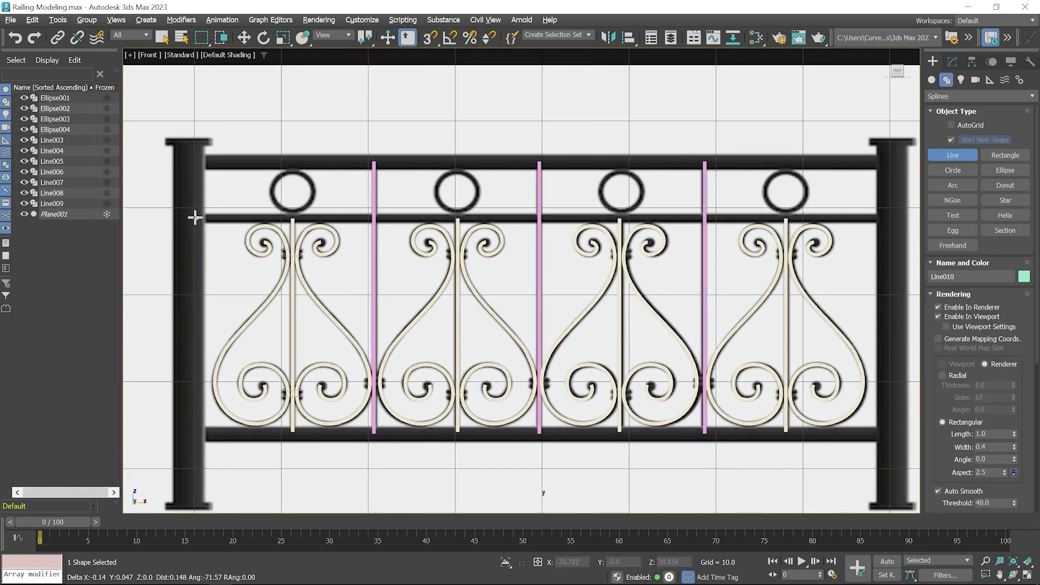
{"action": "left_click", "coordinate": [890, 218], "text": "shift"}
{"action": "right_click", "coordinate": [856, 188]}
Clone the middle rail as one independent copy about 24.6 units down, onto the reference's bottom rail
{"action": "key", "text": "w"}
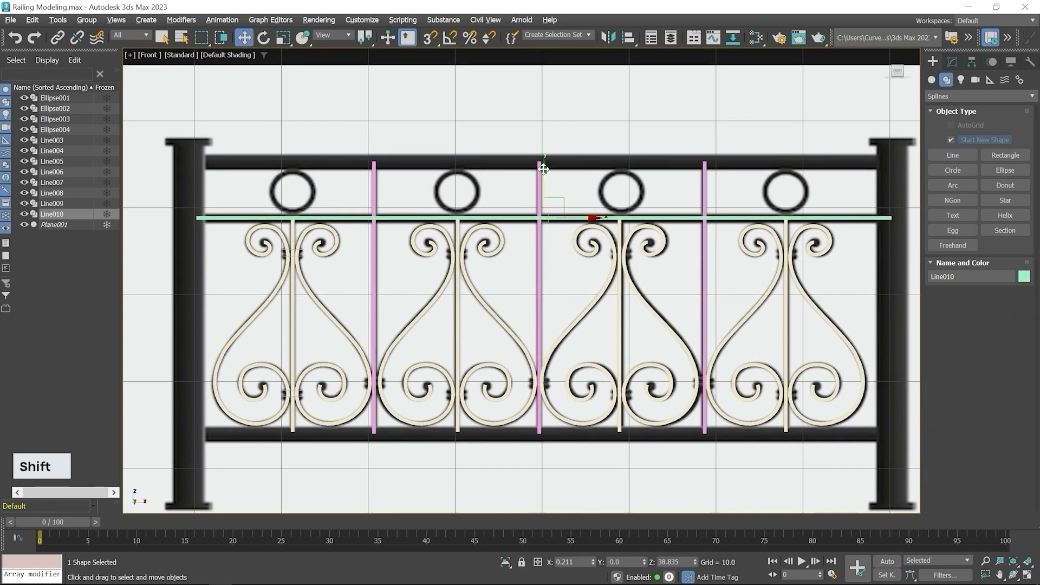
{"action": "left_click_drag", "start_coordinate": [542, 169], "coordinate": [544, 383], "text": "shift"}
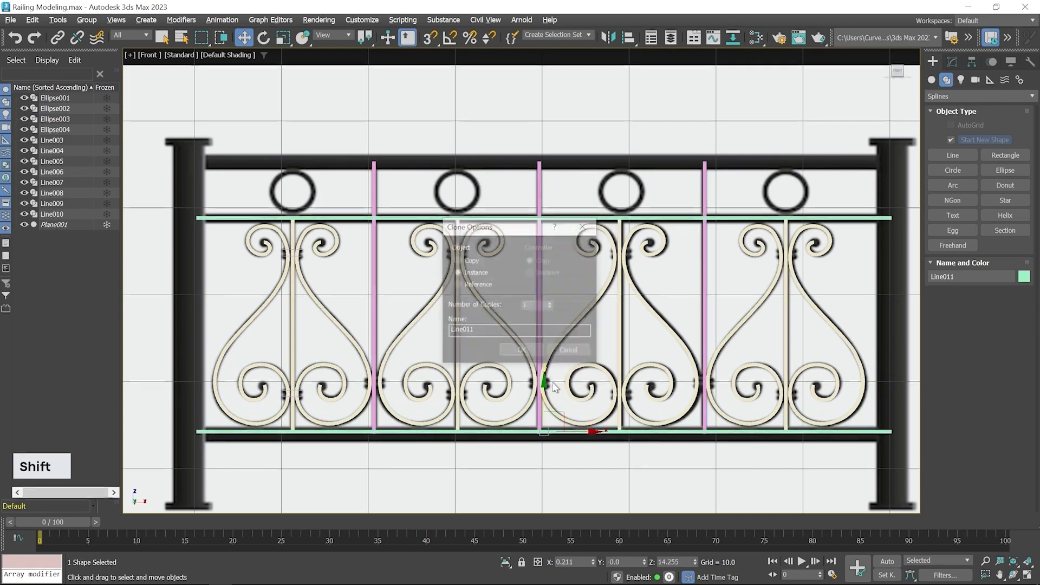
{"action": "left_click", "coordinate": [457, 260]}
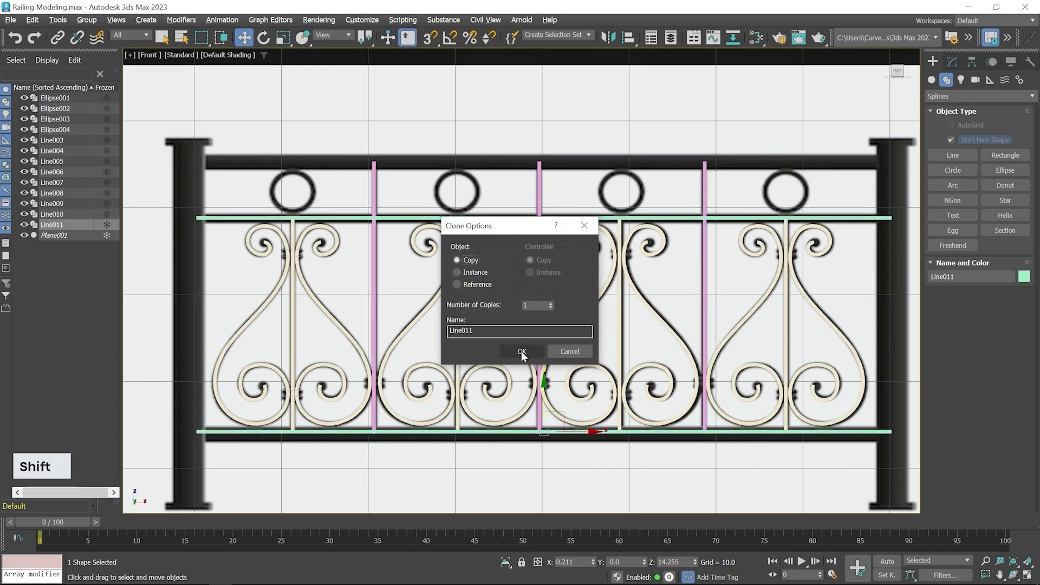
{"action": "left_click", "coordinate": [521, 352]}
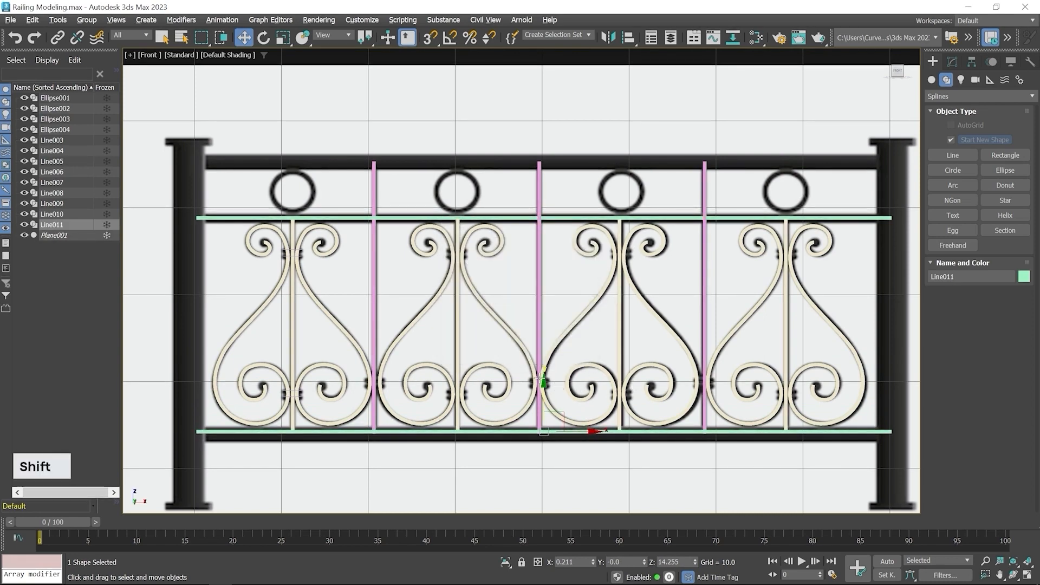
Clone the bottom rail as one instance about 31.18 units up, onto the reference's top rail
{"action": "left_click_drag", "start_coordinate": [540, 376], "coordinate": [540, 189], "text": "shift"}
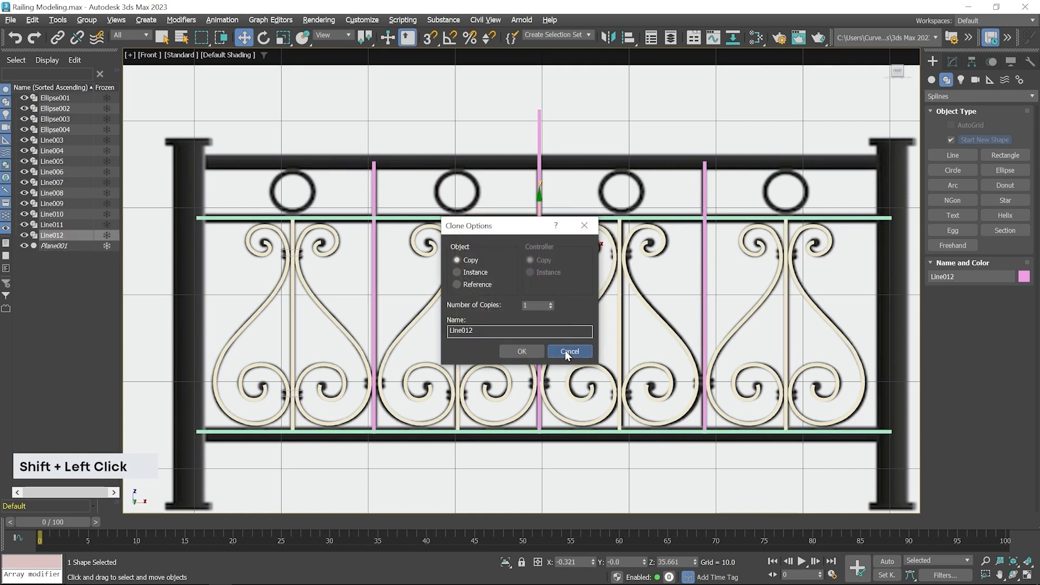
{"action": "left_click", "coordinate": [567, 352]}
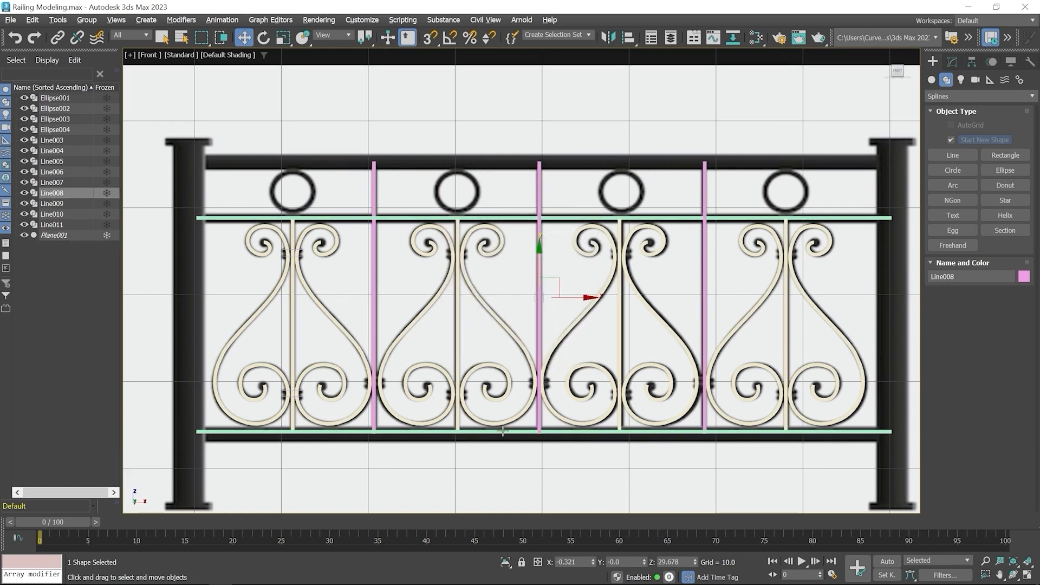
{"action": "left_click", "coordinate": [541, 431]}
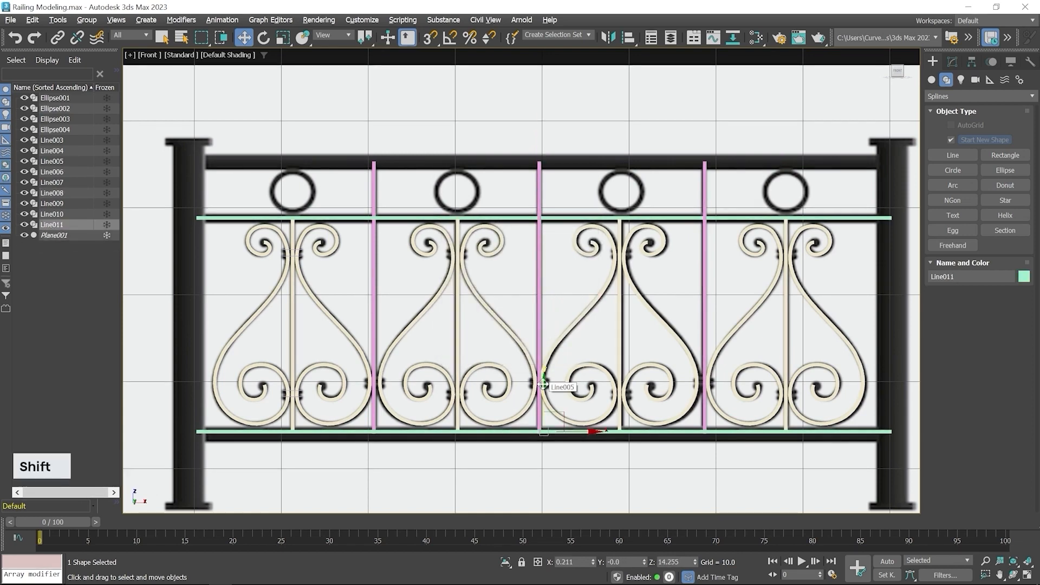
{"action": "left_click_drag", "start_coordinate": [543, 385], "coordinate": [580, 113], "text": "shift"}
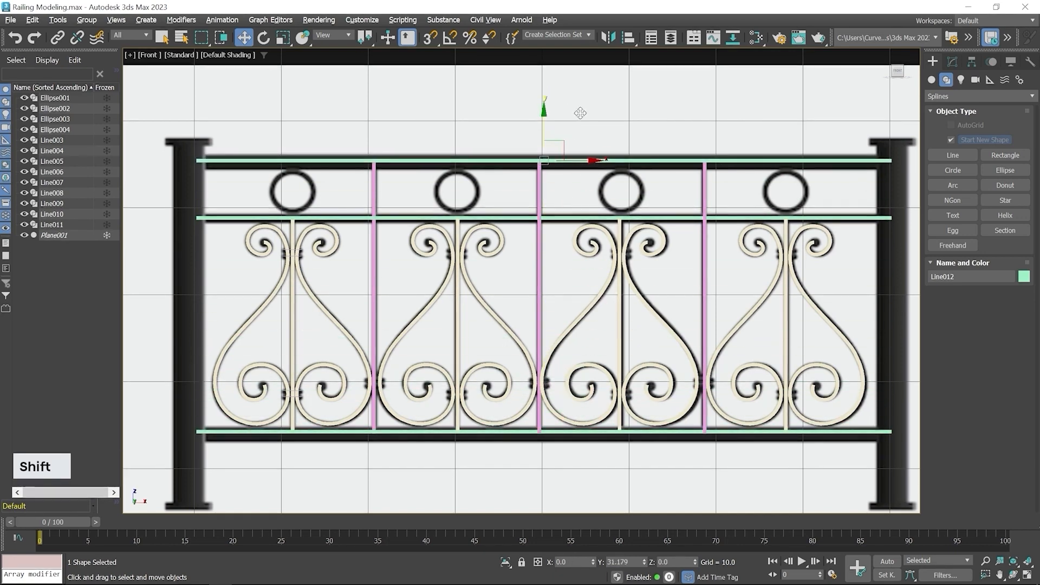
{"action": "left_click", "coordinate": [473, 273]}
{"action": "left_click", "coordinate": [524, 346]}
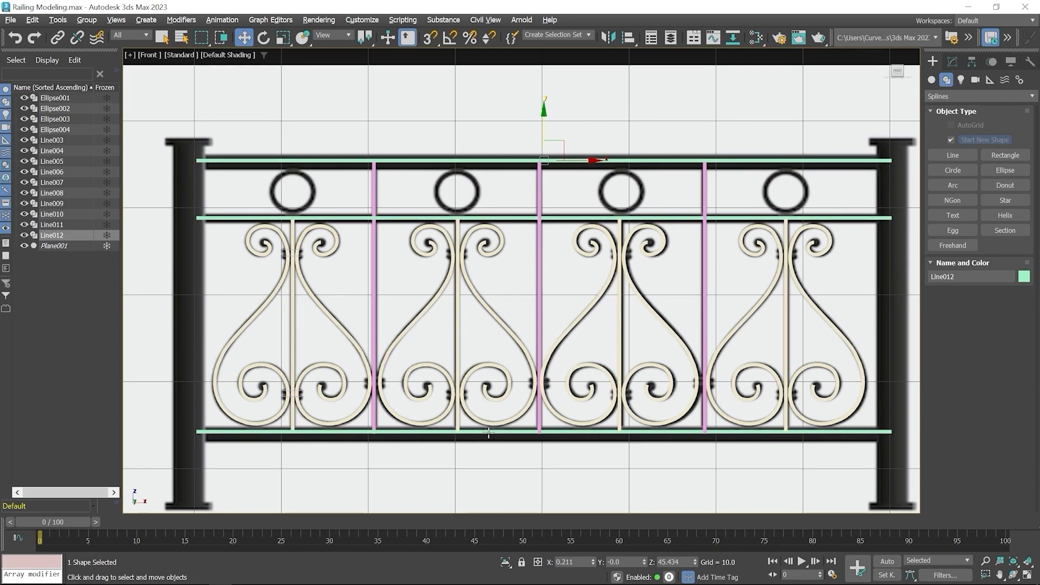
Set the middle rail's rectangular cross-section width to 1
{"action": "key", "text": "alt+w"}
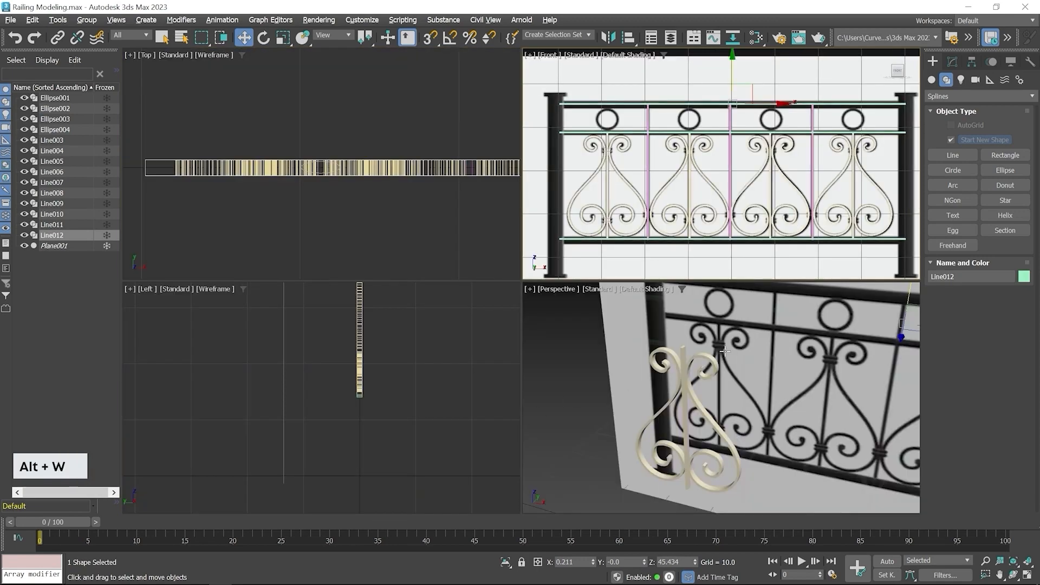
{"action": "middle_click_drag", "start_coordinate": [726, 352], "coordinate": [641, 361]}
{"action": "scroll", "coordinate": [629, 404], "scroll_direction": "down", "scroll_amount": 3}
{"action": "middle_click_drag", "start_coordinate": [665, 414], "coordinate": [732, 404], "text": "alt"}
{"action": "scroll", "coordinate": [648, 391], "scroll_direction": "up", "scroll_amount": 3}
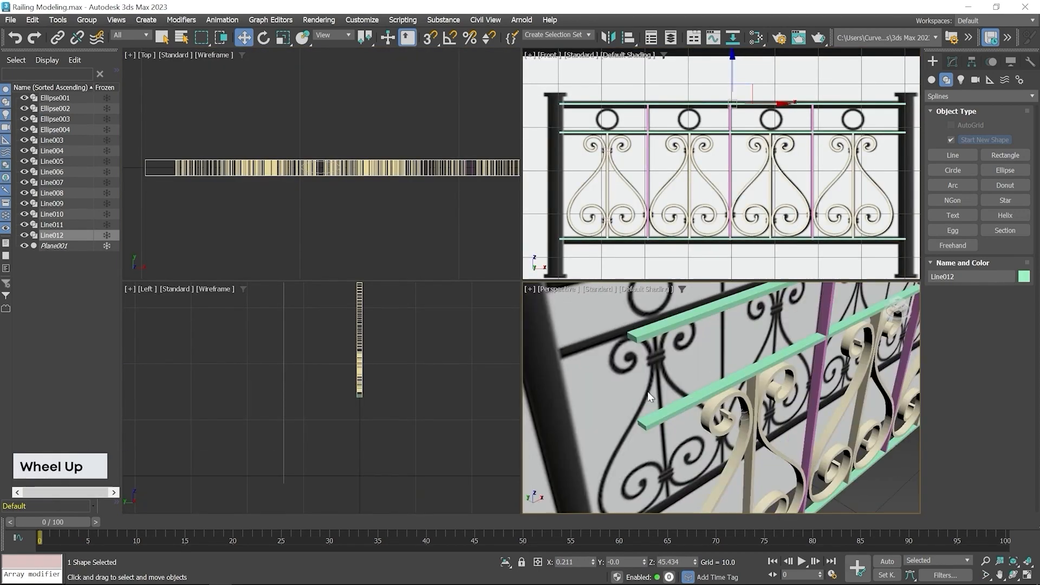
{"action": "left_click", "coordinate": [654, 418]}
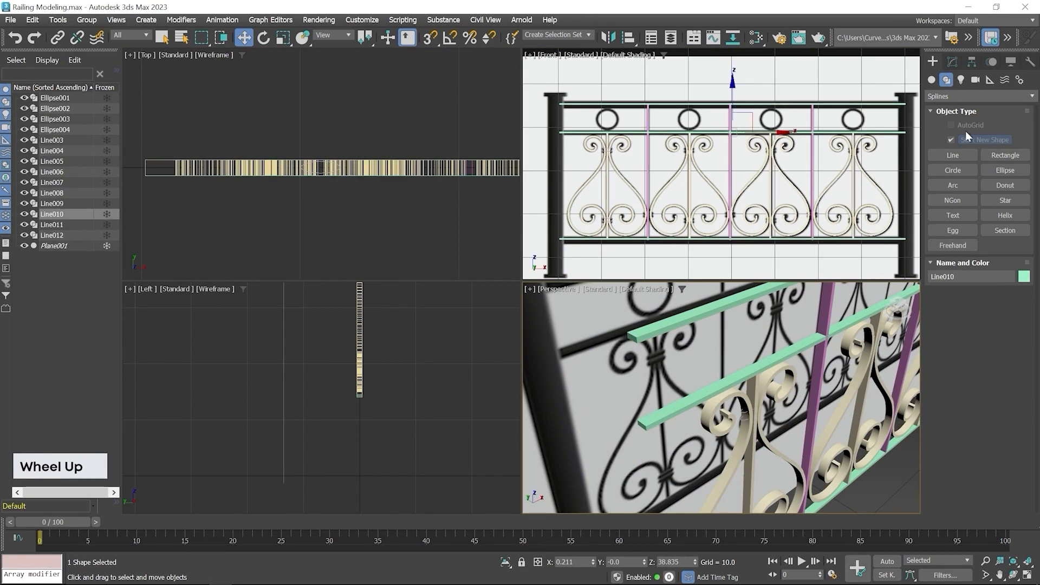
{"action": "left_click", "coordinate": [952, 61]}
{"action": "middle_click_drag", "start_coordinate": [744, 434], "coordinate": [674, 426]}
{"action": "scroll", "coordinate": [636, 449], "scroll_direction": "down", "scroll_amount": 3}
{"action": "middle_click_drag", "start_coordinate": [603, 127], "coordinate": [645, 166]}
{"action": "scroll", "coordinate": [654, 220], "scroll_direction": "up", "scroll_amount": 5}
{"action": "scroll", "coordinate": [644, 168], "scroll_direction": "up", "scroll_amount": 3}
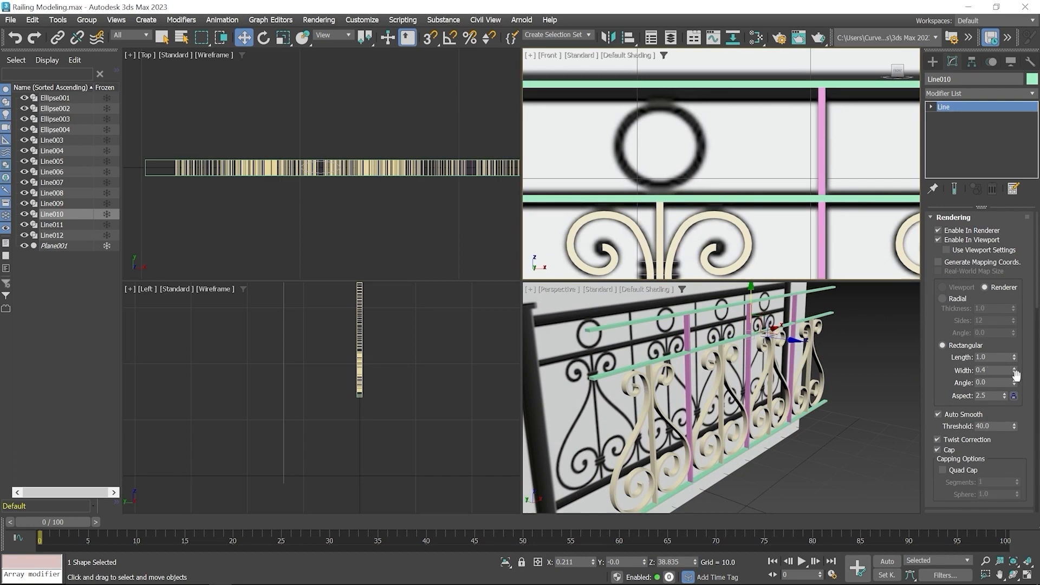
{"action": "left_click_drag", "start_coordinate": [1014, 371], "coordinate": [1021, 343]}
Move the middle rail down about 0.165 units to align it with the reference in the Front view
{"action": "scroll", "coordinate": [726, 155], "scroll_direction": "down", "scroll_amount": 2}
{"action": "middle_click_drag", "start_coordinate": [725, 154], "coordinate": [742, 188]}
{"action": "scroll", "coordinate": [684, 168], "scroll_direction": "down", "scroll_amount": 2}
{"action": "scroll", "coordinate": [742, 188], "scroll_direction": "up", "scroll_amount": 4}
{"action": "scroll", "coordinate": [742, 188], "scroll_direction": "up", "scroll_amount": 2}
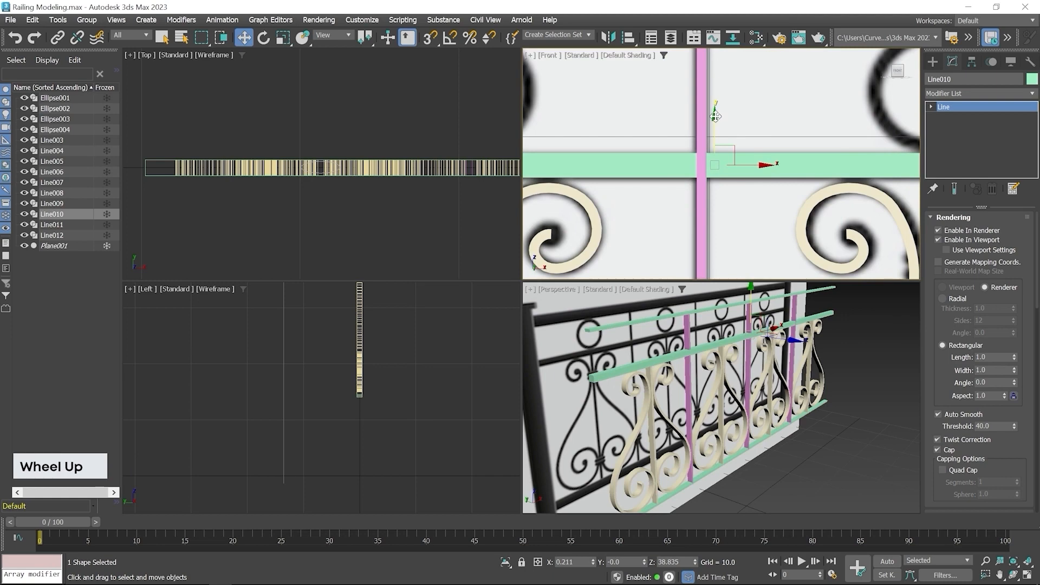
{"action": "left_click_drag", "start_coordinate": [715, 116], "coordinate": [716, 119]}
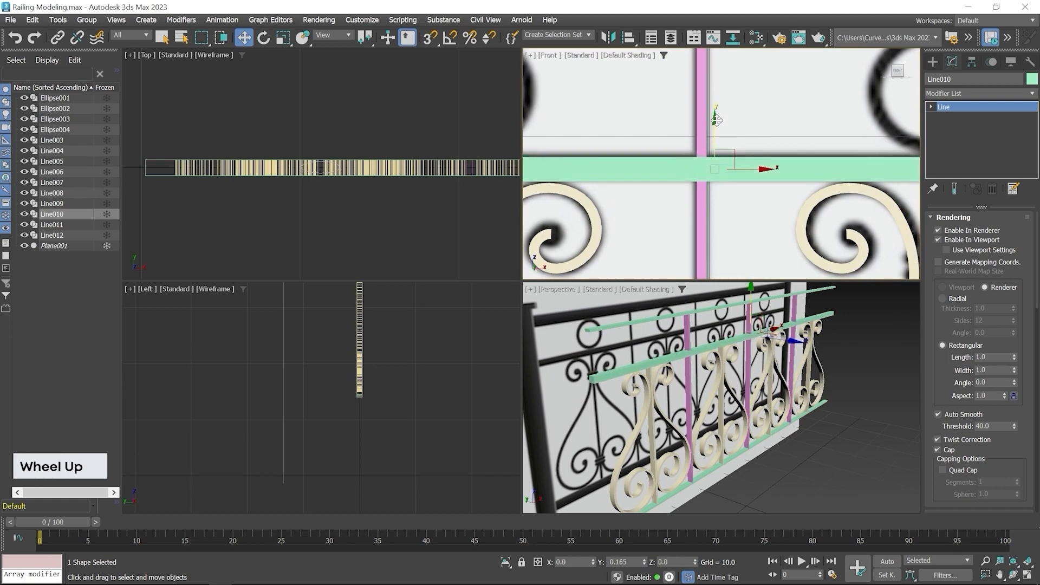
Set the bottom rail's rectangular width to 1.47 and lower the rail about 0.11 units to match the reference
{"action": "middle_click_drag", "start_coordinate": [734, 413], "coordinate": [762, 329]}
{"action": "middle_click_drag", "start_coordinate": [720, 206], "coordinate": [714, 135]}
{"action": "scroll", "coordinate": [713, 135], "scroll_direction": "down", "scroll_amount": 3}
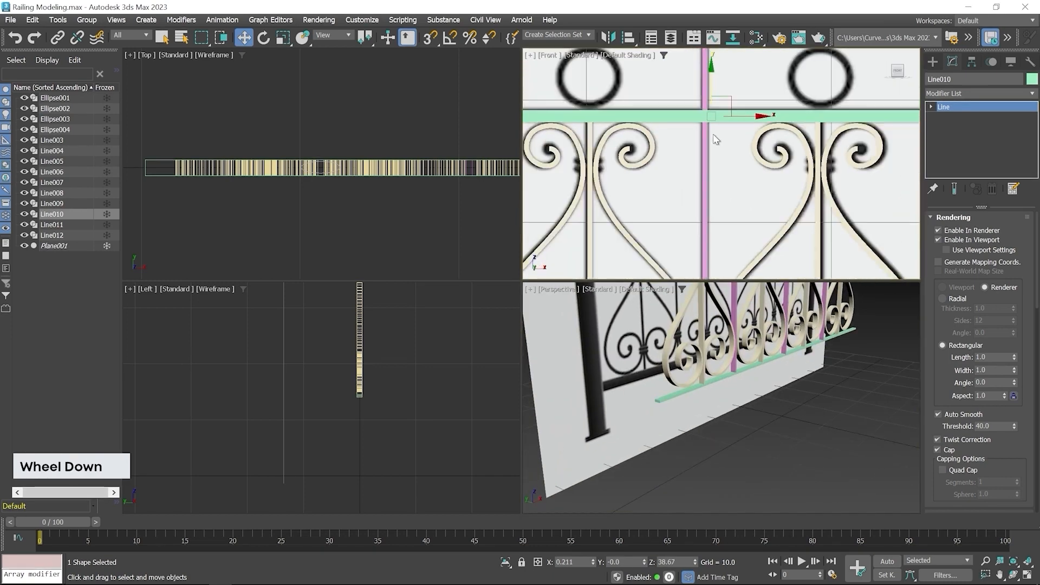
{"action": "scroll", "coordinate": [715, 140], "scroll_direction": "down", "scroll_amount": 2}
{"action": "middle_click_drag", "start_coordinate": [780, 254], "coordinate": [731, 205]}
{"action": "scroll", "coordinate": [783, 190], "scroll_direction": "up", "scroll_amount": 5}
{"action": "left_click", "coordinate": [747, 207]}
{"action": "scroll", "coordinate": [748, 207], "scroll_direction": "down", "scroll_amount": 4}
{"action": "left_click_drag", "start_coordinate": [1014, 369], "coordinate": [1019, 327]}
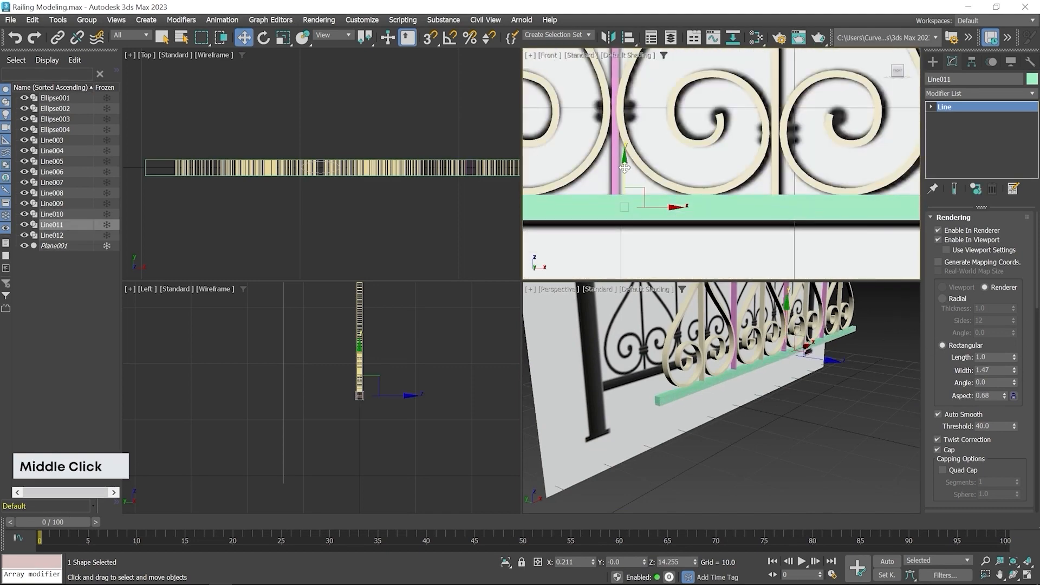
Set the top rail's rectangular cross-section length to 2
{"action": "scroll", "coordinate": [639, 163], "scroll_direction": "down", "scroll_amount": 3}
{"action": "middle_click_drag", "start_coordinate": [649, 102], "coordinate": [696, 193]}
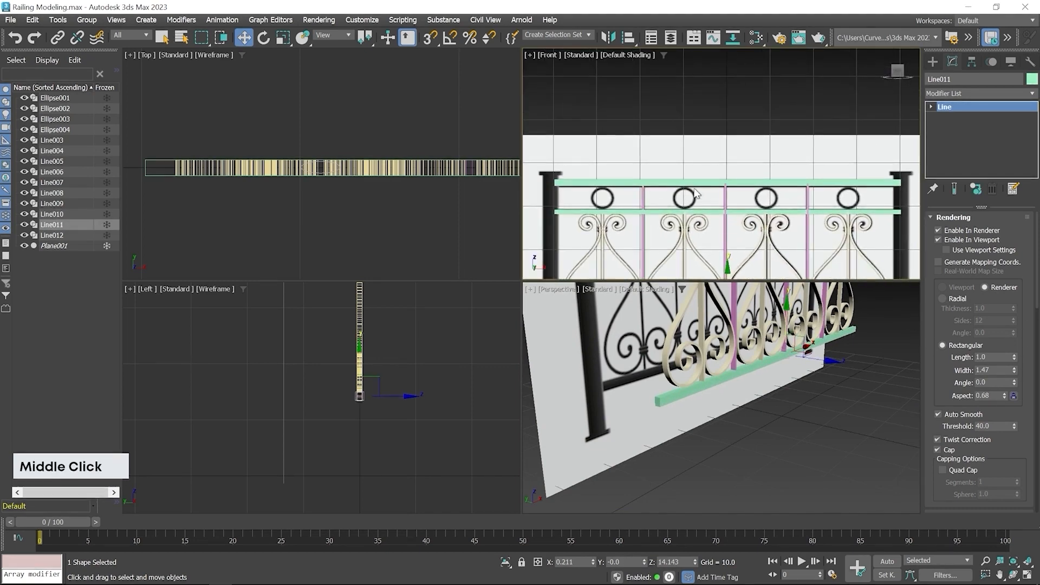
{"action": "middle_click_drag", "start_coordinate": [704, 352], "coordinate": [695, 385]}
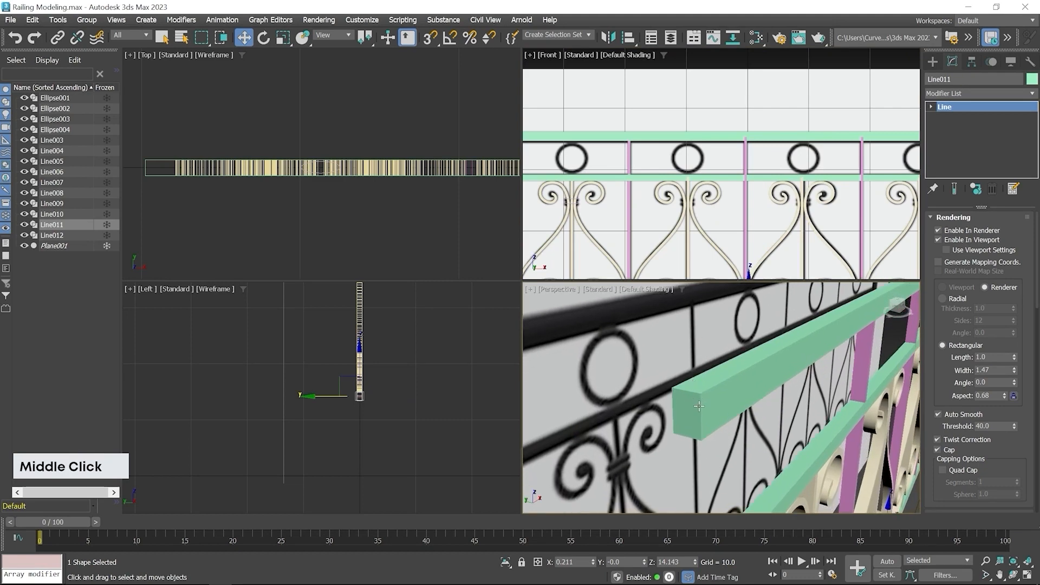
{"action": "left_click", "coordinate": [698, 406]}
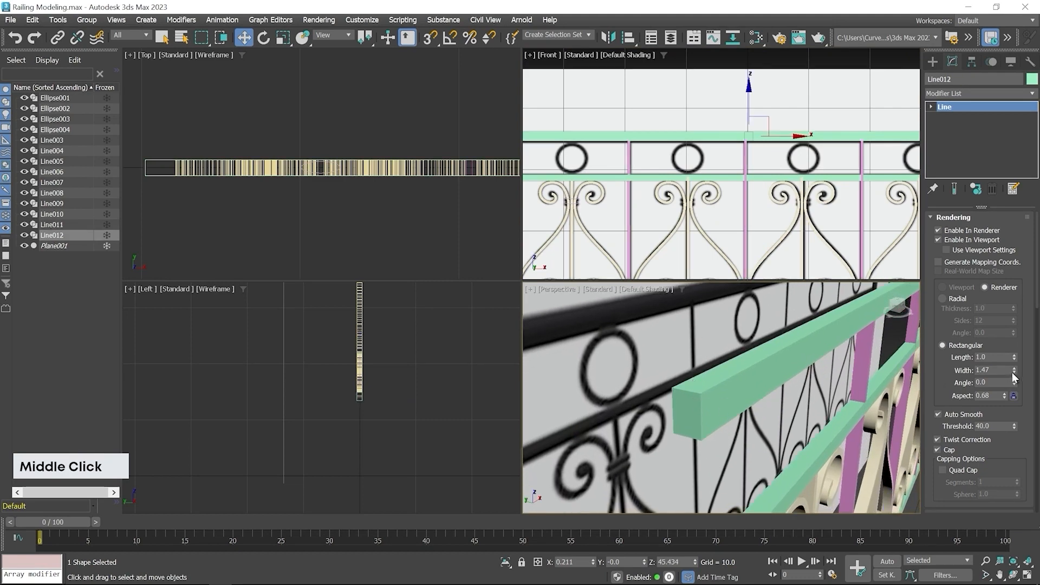
{"action": "left_click_drag", "start_coordinate": [1014, 360], "coordinate": [1022, 315]}
{"action": "double_click", "coordinate": [992, 357]}
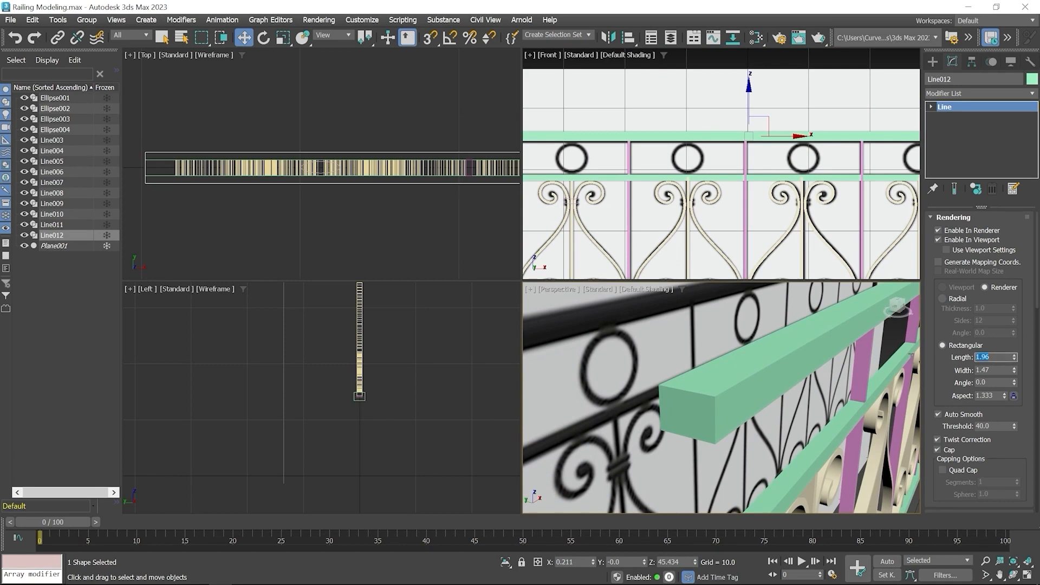
{"action": "type", "text": "2"}
{"action": "key", "text": "Return"}
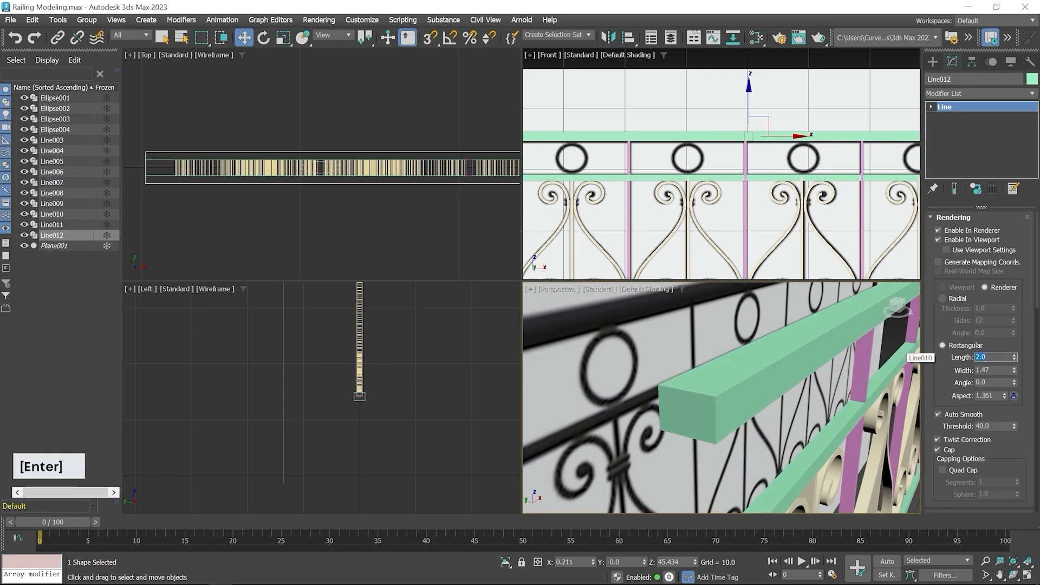
Set the middle rail's rectangular cross-section length to 2
{"action": "scroll", "coordinate": [905, 355], "scroll_direction": "down", "scroll_amount": 3}
{"action": "left_click", "coordinate": [675, 420]}
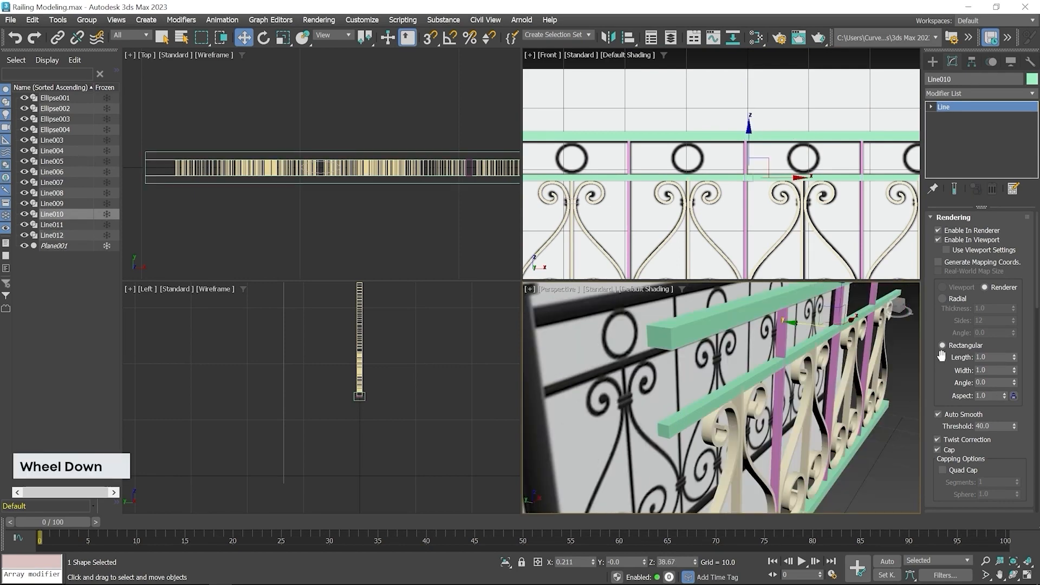
{"action": "double_click", "coordinate": [992, 357]}
{"action": "type", "text": "2"}
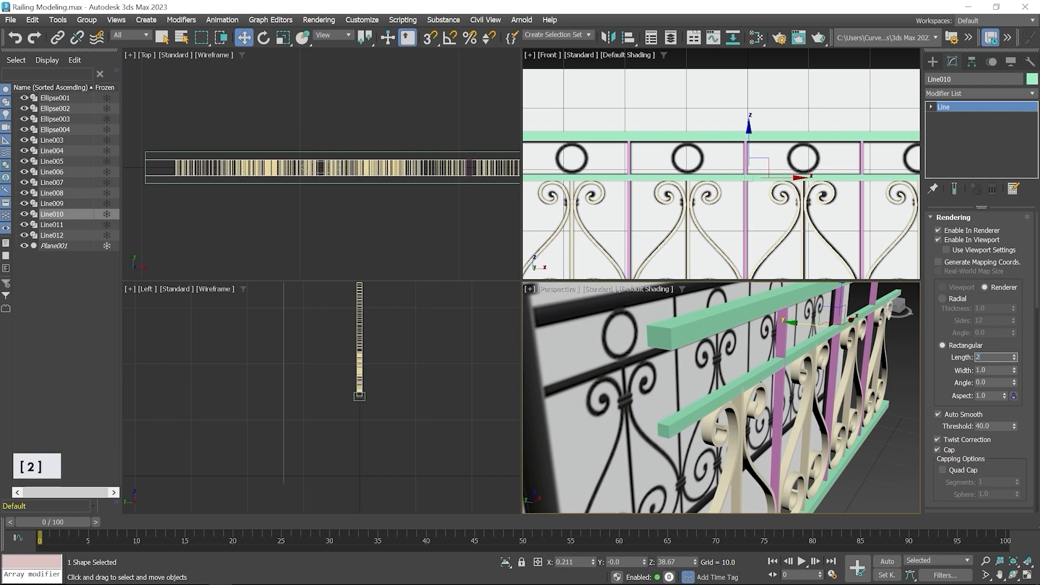
{"action": "key", "text": "Return"}
{"action": "middle_click_drag", "start_coordinate": [772, 383], "coordinate": [674, 359]}
{"action": "scroll", "coordinate": [731, 406], "scroll_direction": "down", "scroll_amount": 3}
{"action": "middle_click_drag", "start_coordinate": [698, 476], "coordinate": [672, 433]}
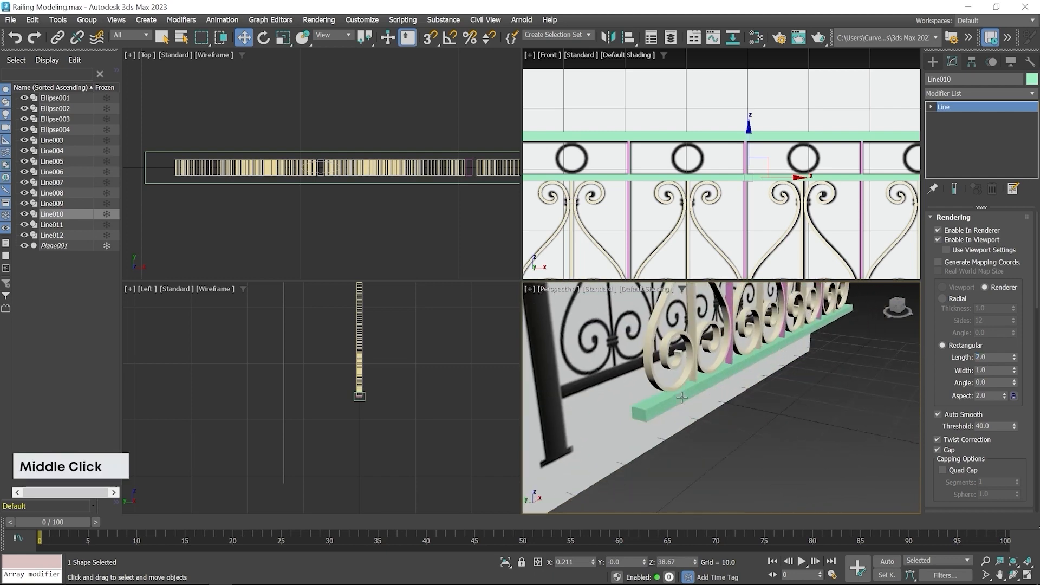
Set the rectangular cross-section length to 2 for the bottom rail and the vertical divider bars
{"action": "scroll", "coordinate": [657, 408], "scroll_direction": "up", "scroll_amount": 3}
{"action": "left_click", "coordinate": [657, 409]}
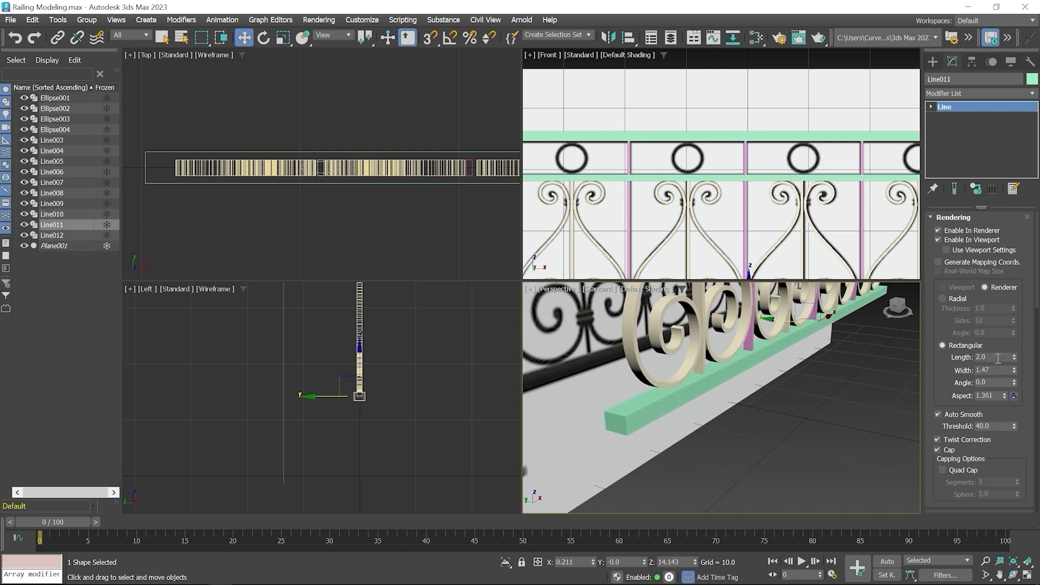
{"action": "middle_click_drag", "start_coordinate": [725, 379], "coordinate": [714, 355], "text": "alt"}
{"action": "scroll", "coordinate": [713, 355], "scroll_direction": "up", "scroll_amount": 5}
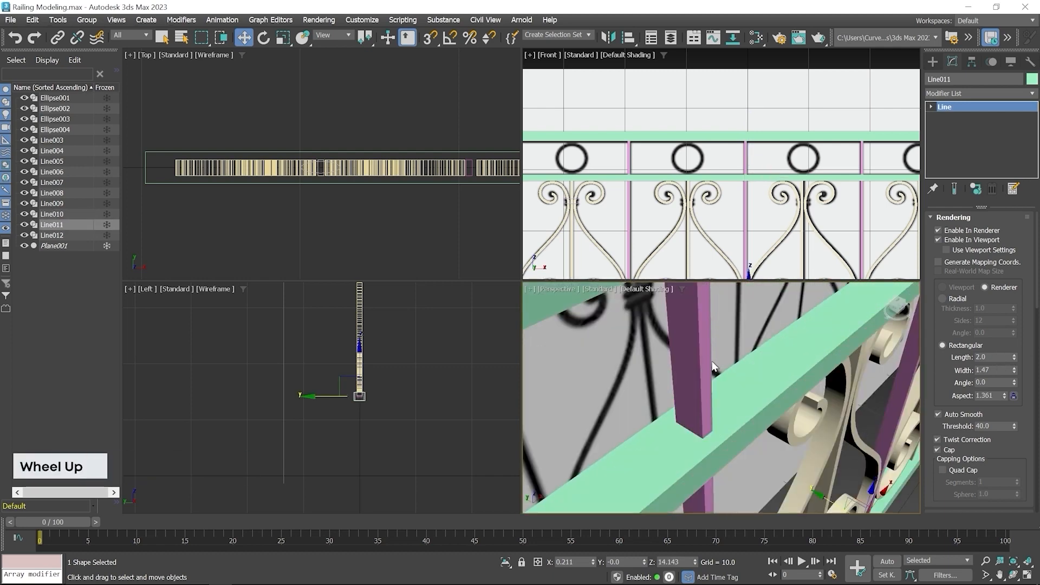
{"action": "left_click", "coordinate": [700, 366]}
{"action": "left_click", "coordinate": [984, 357]}
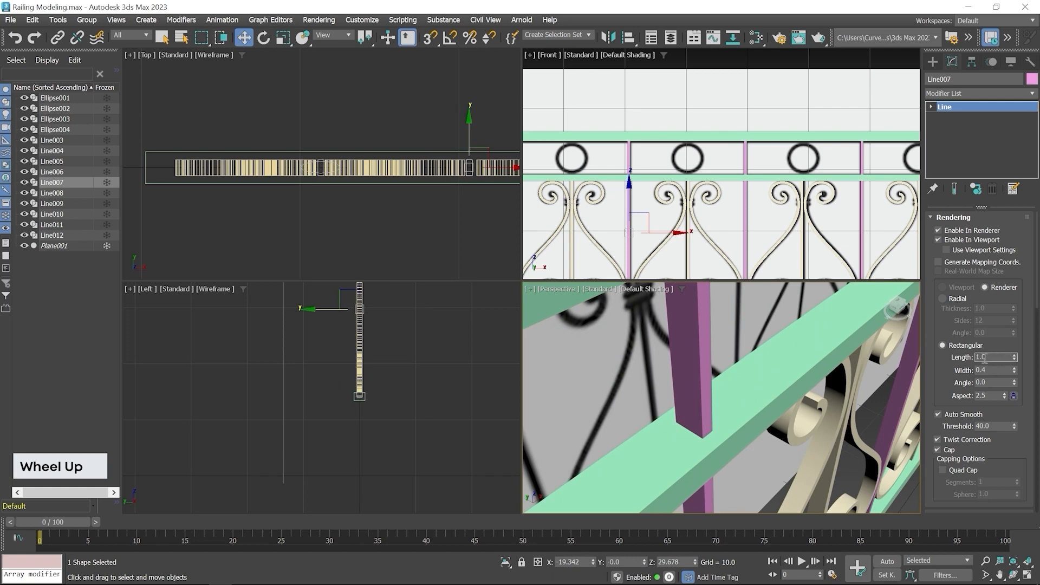
{"action": "type", "text": "2"}
{"action": "key", "text": "Return"}
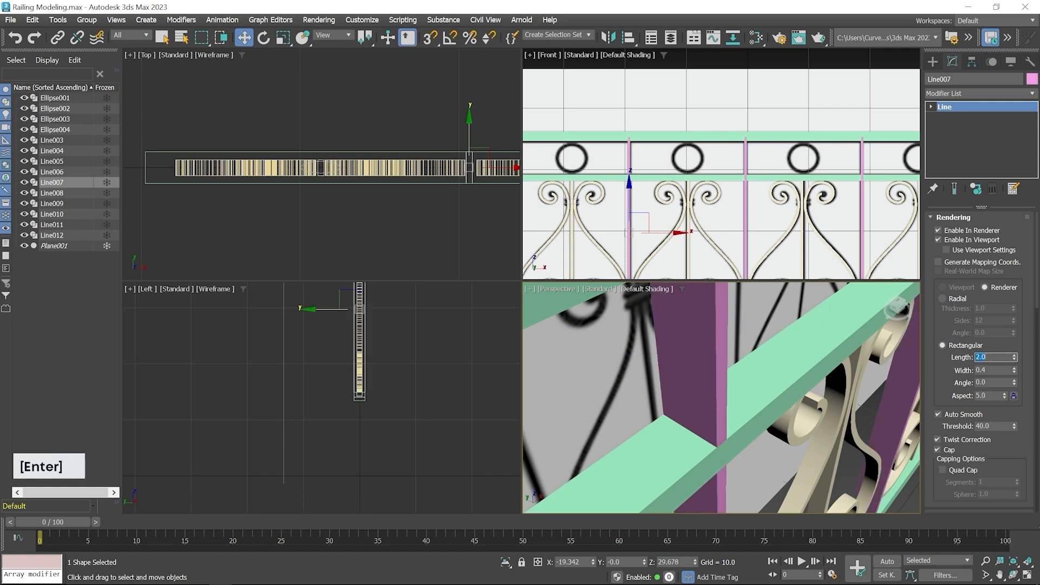
Draw a straight vertical line spline in the Front view through the reference's left post, from its top cap to its base
{"action": "scroll", "coordinate": [748, 386], "scroll_direction": "up", "scroll_amount": 5}
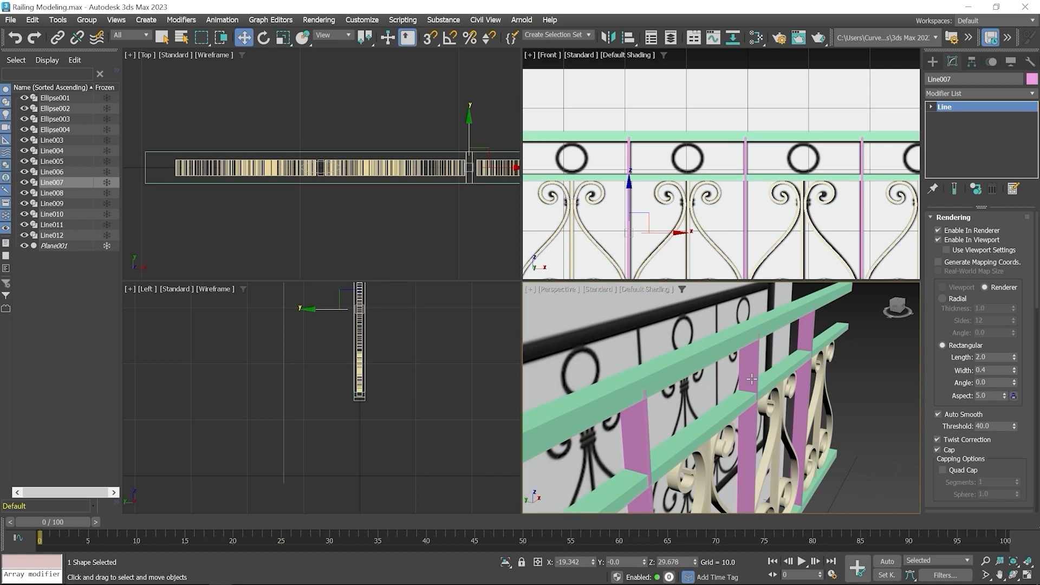
{"action": "scroll", "coordinate": [822, 337], "scroll_direction": "down", "scroll_amount": 5}
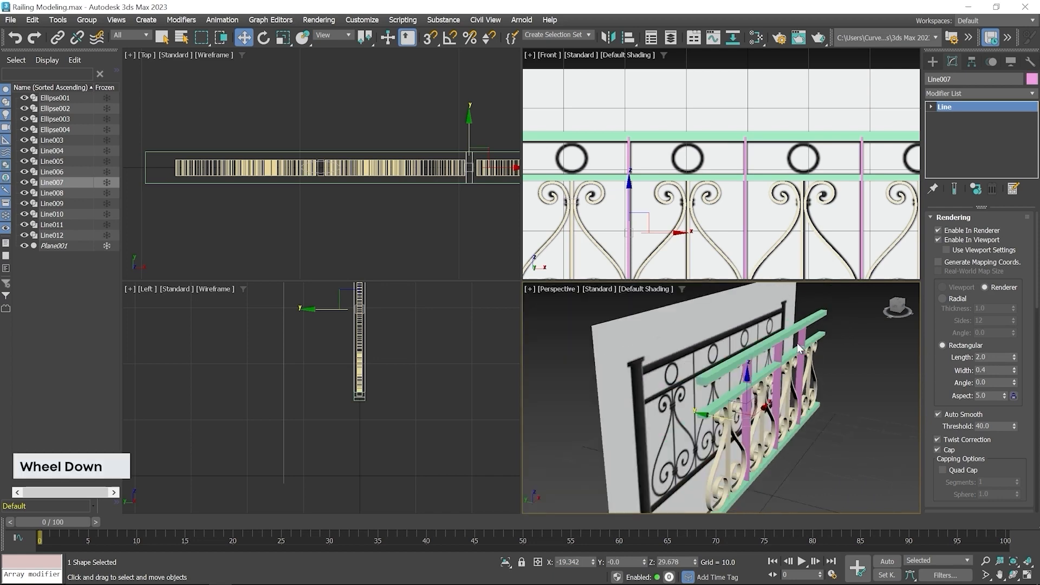
{"action": "key", "text": "alt+w"}
{"action": "scroll", "coordinate": [398, 258], "scroll_direction": "down", "scroll_amount": 3}
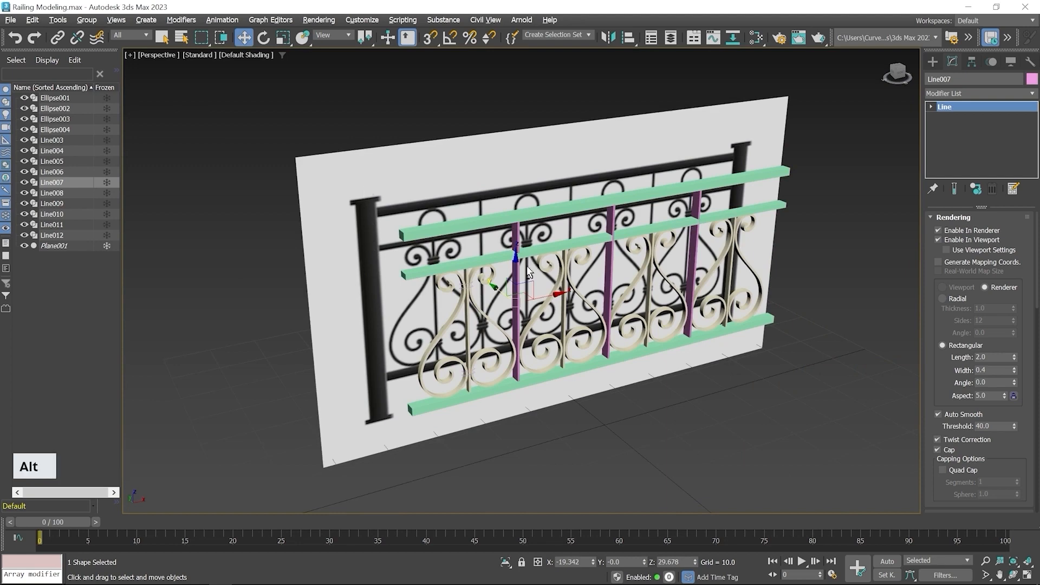
{"action": "key", "text": "alt+w"}
{"action": "key", "text": "alt+w"}
{"action": "scroll", "coordinate": [655, 211], "scroll_direction": "down", "scroll_amount": 4}
{"action": "middle_click_drag", "start_coordinate": [515, 289], "coordinate": [538, 279]}
{"action": "scroll", "coordinate": [538, 284], "scroll_direction": "up", "scroll_amount": 2}
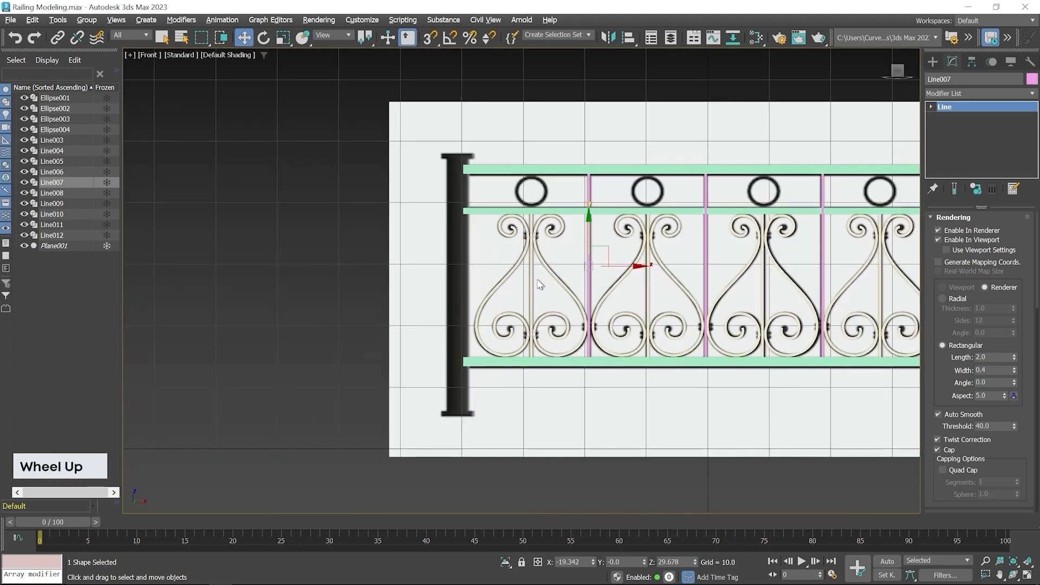
{"action": "left_click", "coordinate": [932, 59]}
{"action": "left_click", "coordinate": [951, 156]}
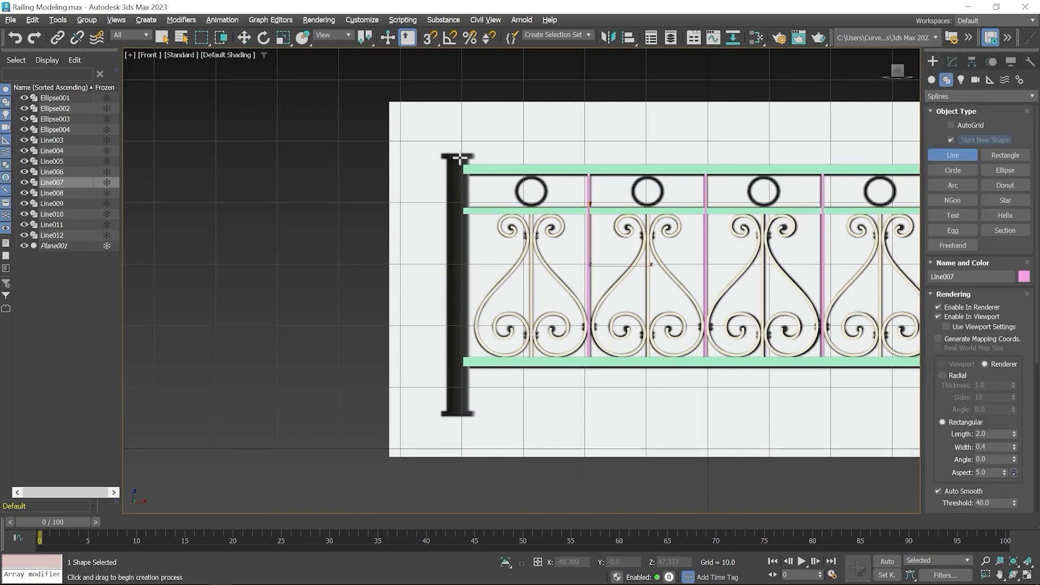
{"action": "left_click", "coordinate": [458, 155]}
{"action": "left_click", "coordinate": [455, 413], "text": "shift"}
{"action": "right_click", "coordinate": [448, 413]}
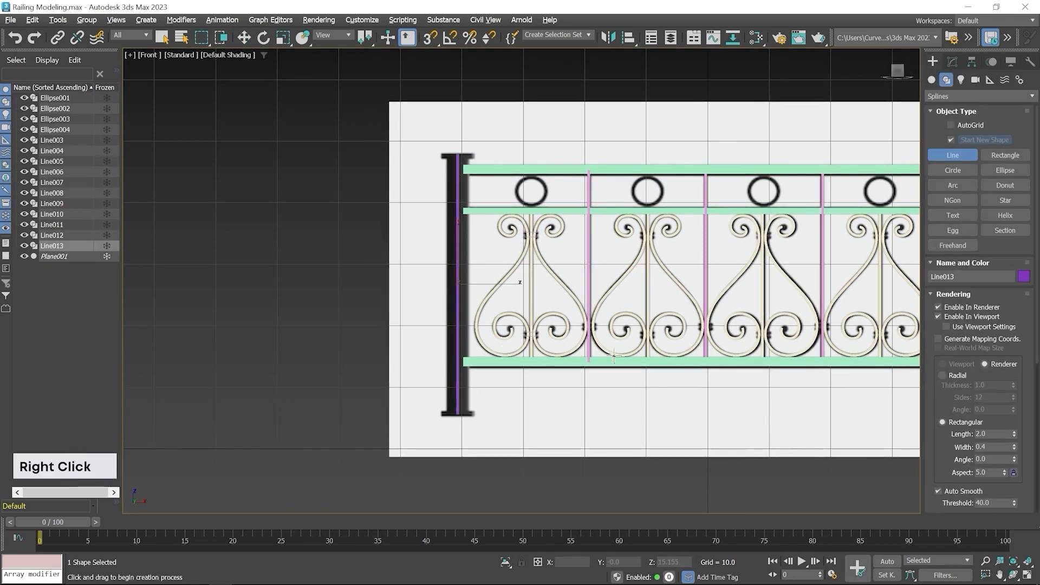
Set the left post's rectangular cross-section to length 2 and width 3
{"action": "middle_click_drag", "start_coordinate": [447, 413], "coordinate": [405, 417]}
{"action": "left_click", "coordinate": [953, 61]}
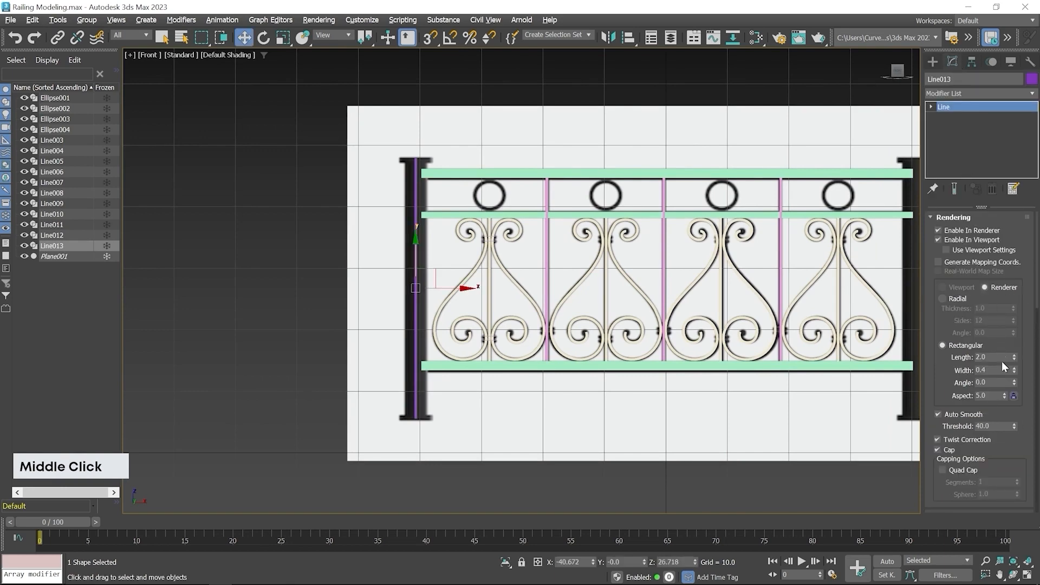
{"action": "double_click", "coordinate": [995, 357]}
Clone the left post along X as an instance onto the reference's right post
{"action": "middle_click_drag", "start_coordinate": [526, 256], "coordinate": [445, 283]}
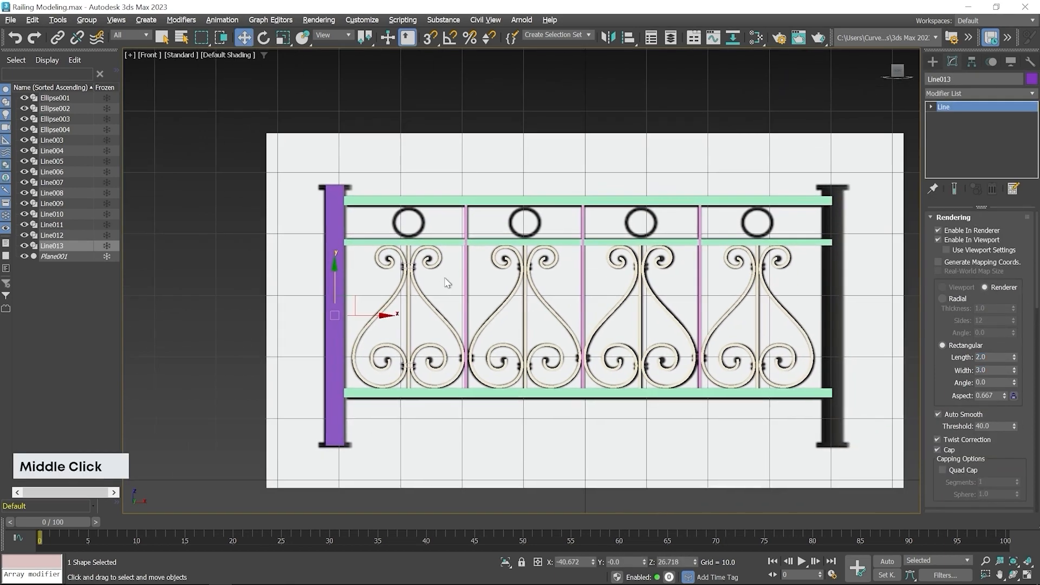
{"action": "key", "text": "w"}
{"action": "left_click_drag", "start_coordinate": [385, 324], "coordinate": [881, 325], "text": "shift"}
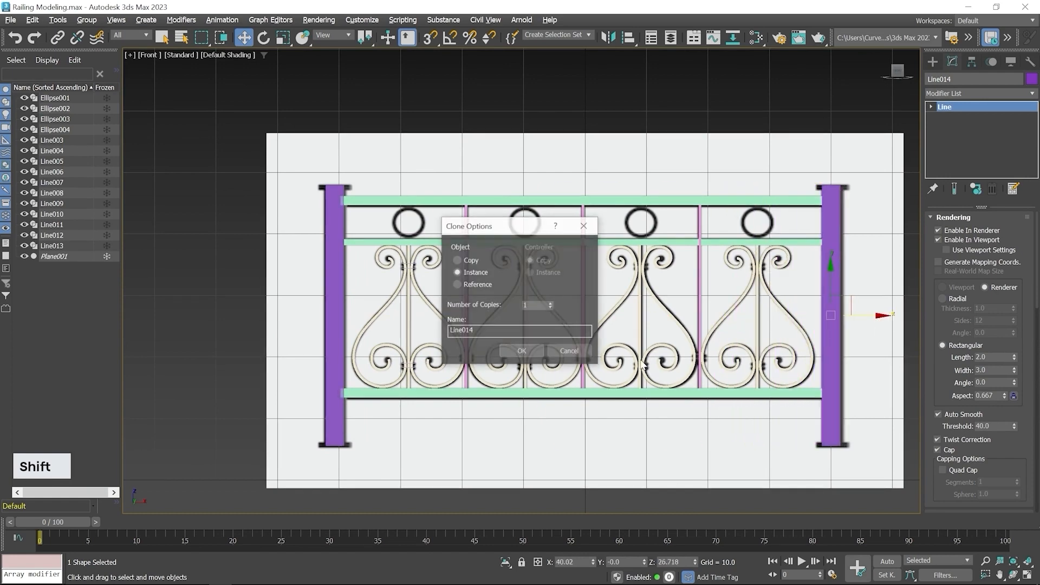
{"action": "left_click", "coordinate": [530, 353]}
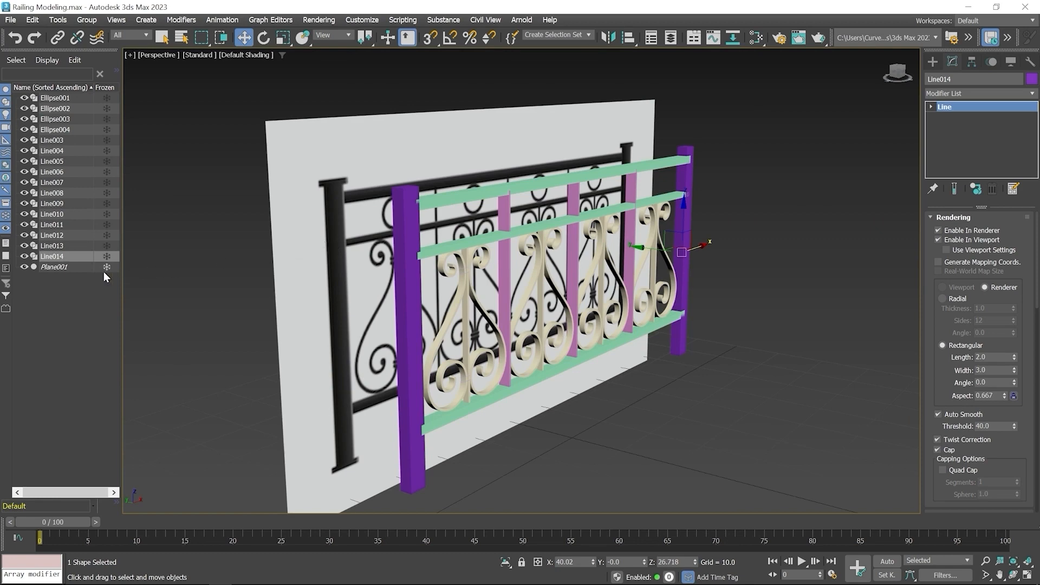
Hide the reference image plane Plane001 and inspect the railing in the Perspective view
{"action": "left_click", "coordinate": [24, 267]}
{"action": "left_click", "coordinate": [131, 300]}
{"action": "scroll", "coordinate": [542, 295], "scroll_direction": "up", "scroll_amount": 5}
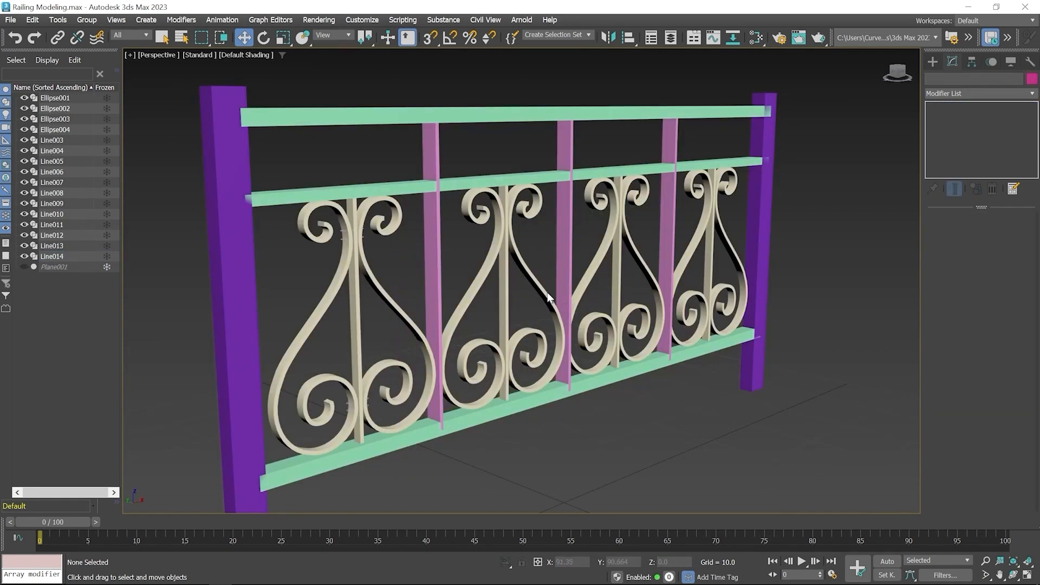
{"action": "left_click", "coordinate": [546, 293]}
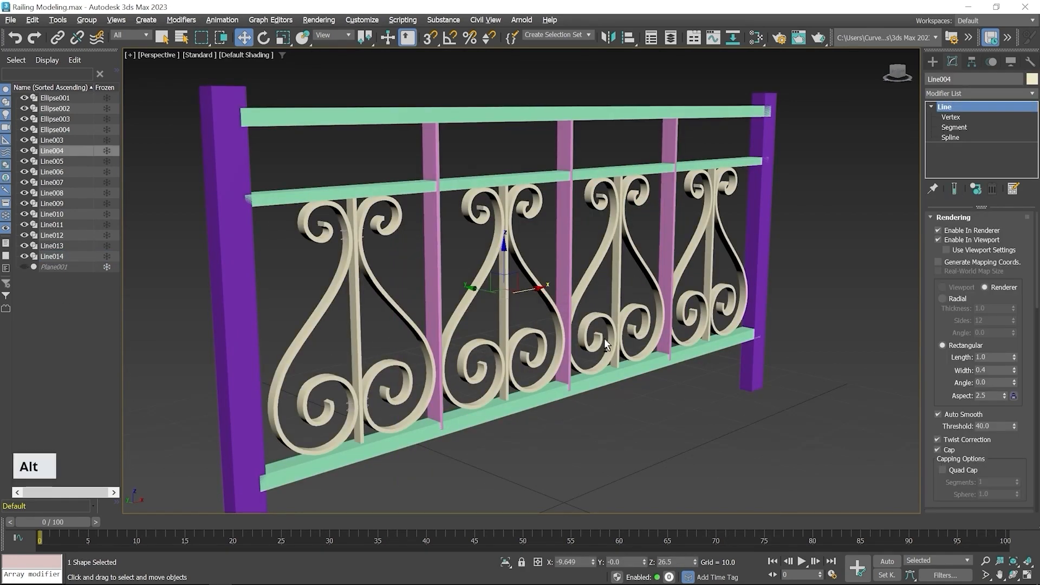
{"action": "middle_click_drag", "start_coordinate": [545, 293], "coordinate": [610, 350], "text": "alt"}
{"action": "scroll", "coordinate": [579, 360], "scroll_direction": "down", "scroll_amount": 5}
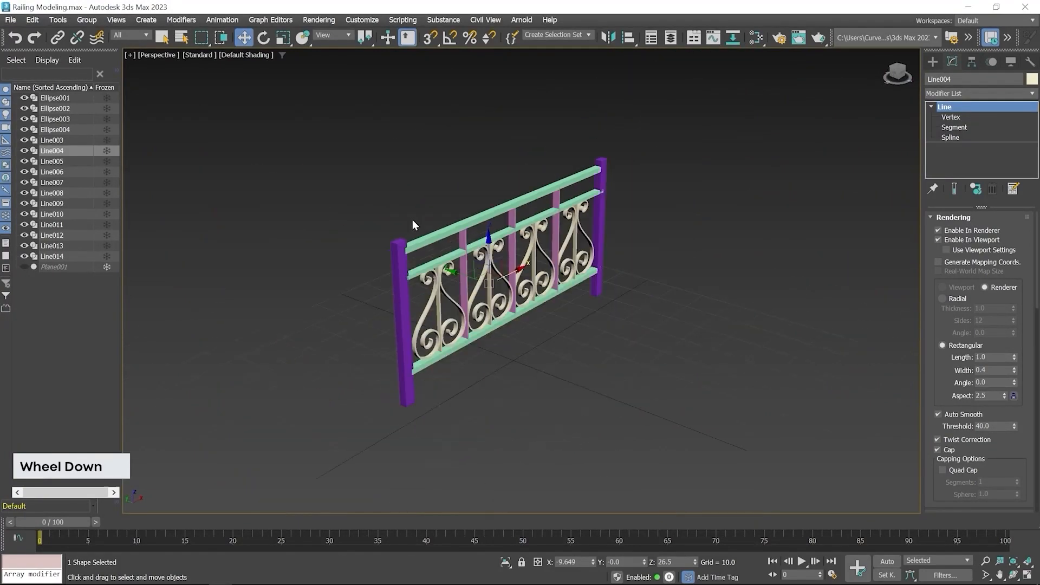
Select all the railing shapes and change their object color to orange-brown
{"action": "left_click_drag", "start_coordinate": [321, 157], "coordinate": [810, 382]}
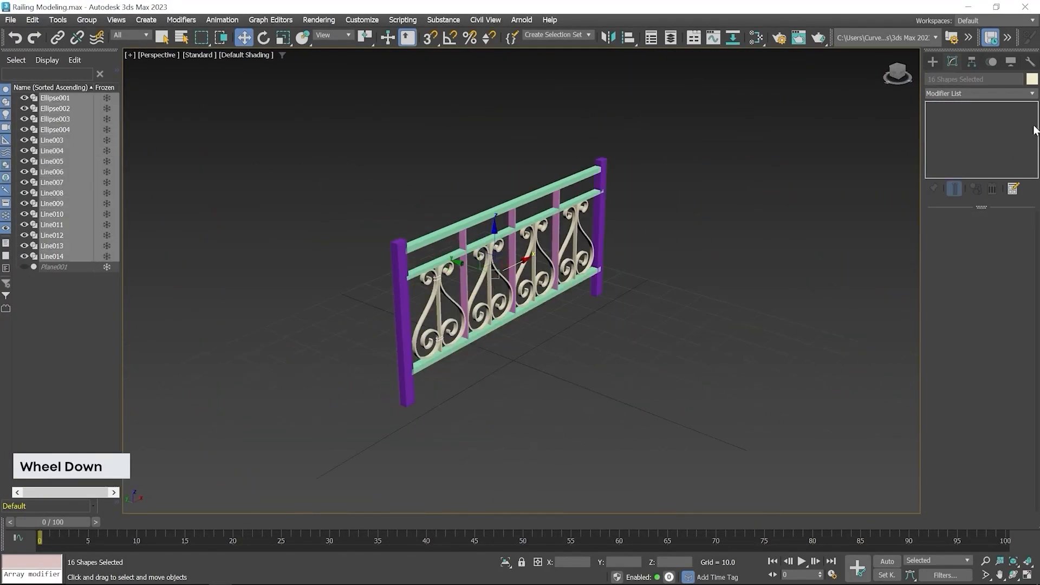
{"action": "left_click", "coordinate": [1032, 79]}
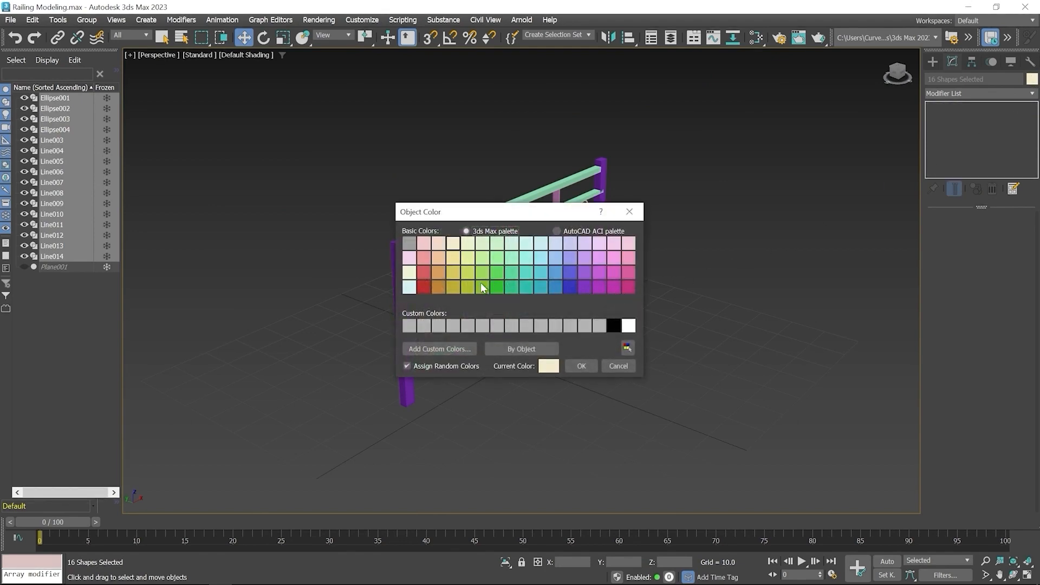
{"action": "left_click", "coordinate": [438, 287]}
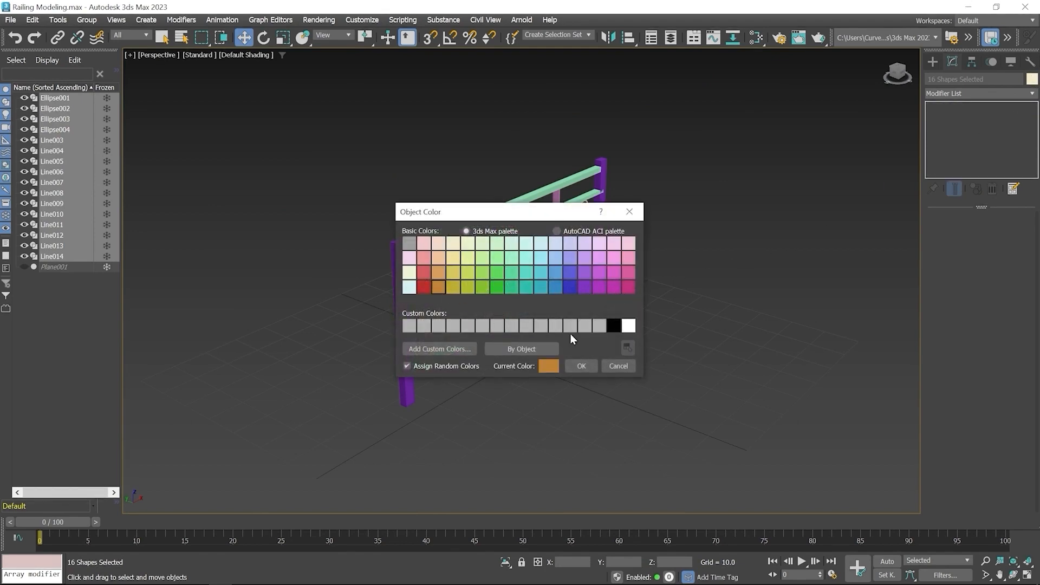
{"action": "left_click", "coordinate": [581, 366]}
Select the lower collar ellipse on the first scroll ornament and increase its length to 1.479
{"action": "scroll", "coordinate": [453, 379], "scroll_direction": "up", "scroll_amount": 8}
{"action": "middle_click_drag", "start_coordinate": [432, 360], "coordinate": [447, 375]}
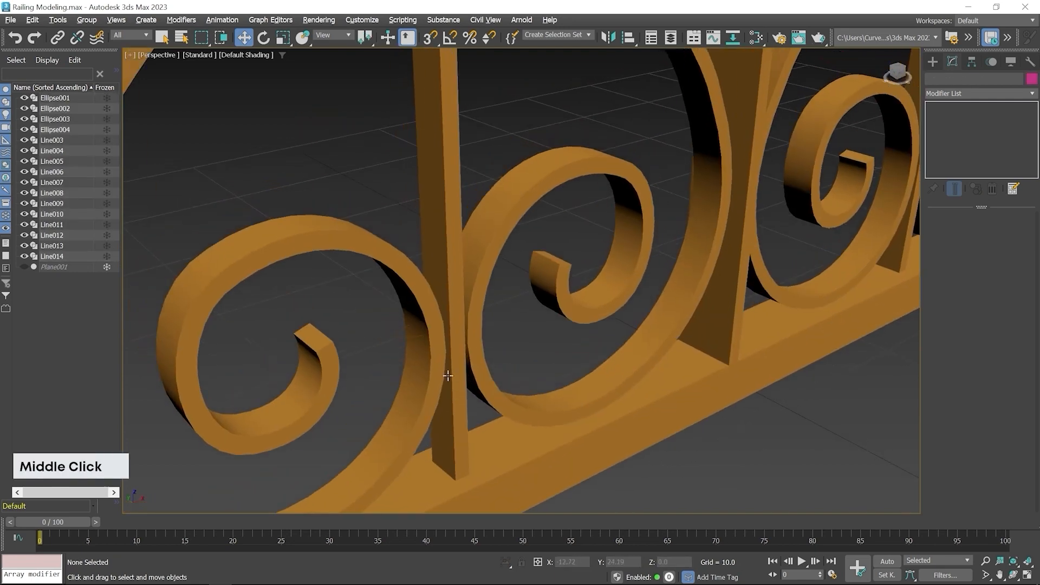
{"action": "left_click", "coordinate": [400, 340]}
{"action": "scroll", "coordinate": [397, 343], "scroll_direction": "up", "scroll_amount": 5}
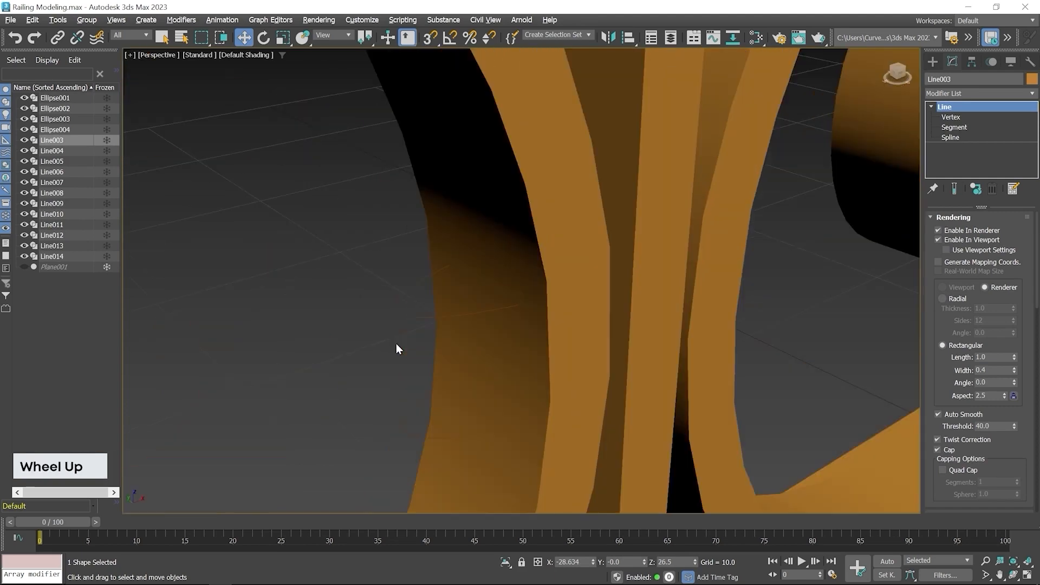
{"action": "left_click", "coordinate": [406, 315]}
{"action": "scroll", "coordinate": [415, 344], "scroll_direction": "down", "scroll_amount": 5}
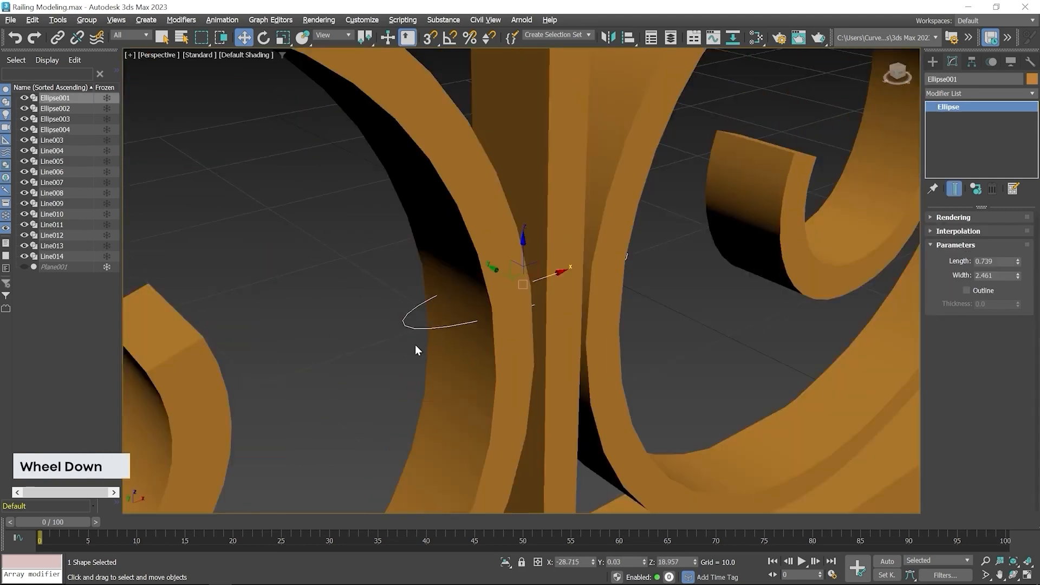
{"action": "middle_click_drag", "start_coordinate": [536, 361], "coordinate": [558, 359], "text": "alt"}
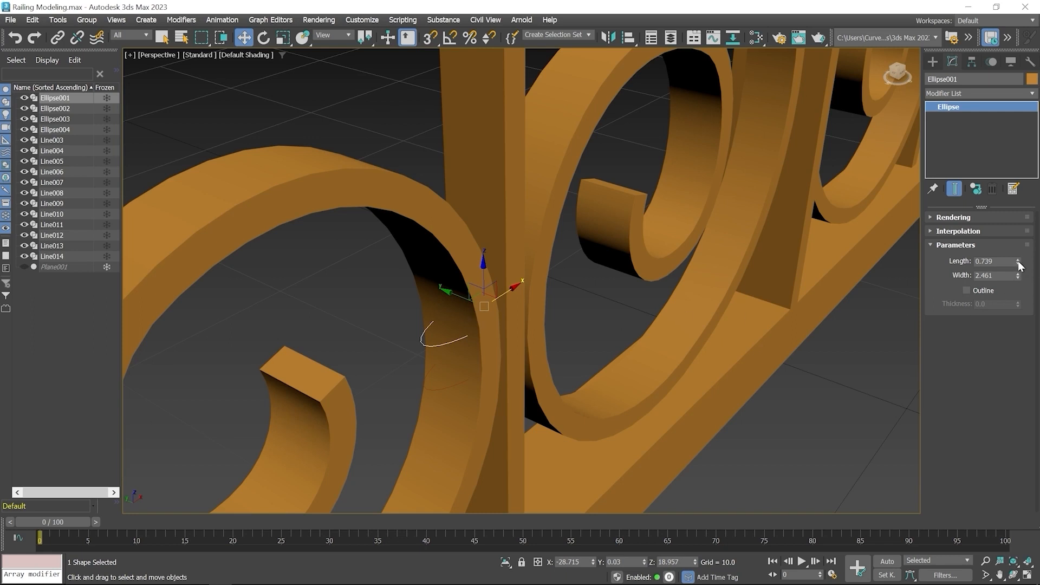
{"action": "left_click_drag", "start_coordinate": [1019, 263], "coordinate": [1014, 231]}
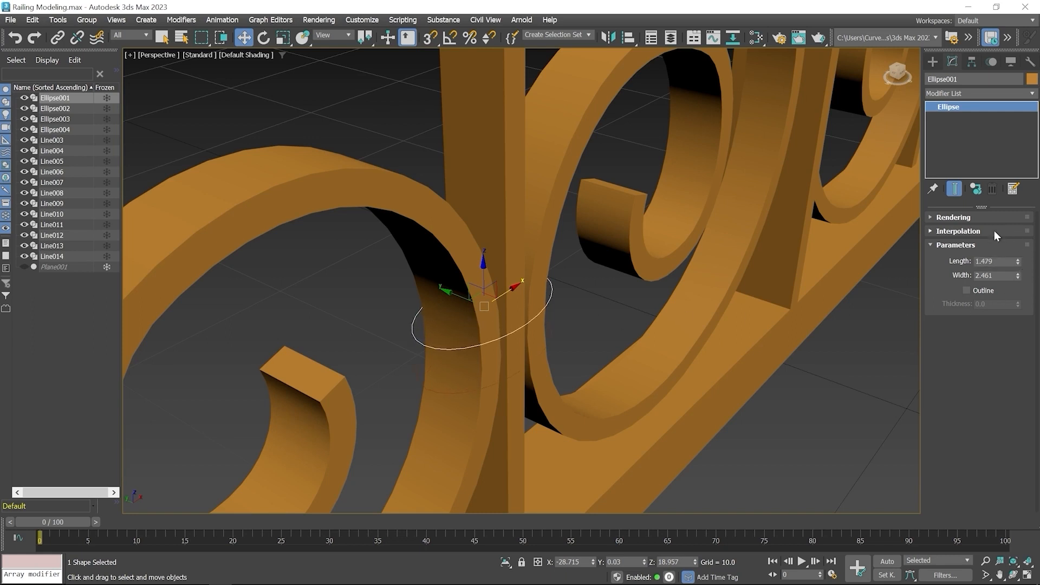
Enable the collar ellipse in the viewport with a radial thickness of 0.64
{"action": "left_click", "coordinate": [953, 218]}
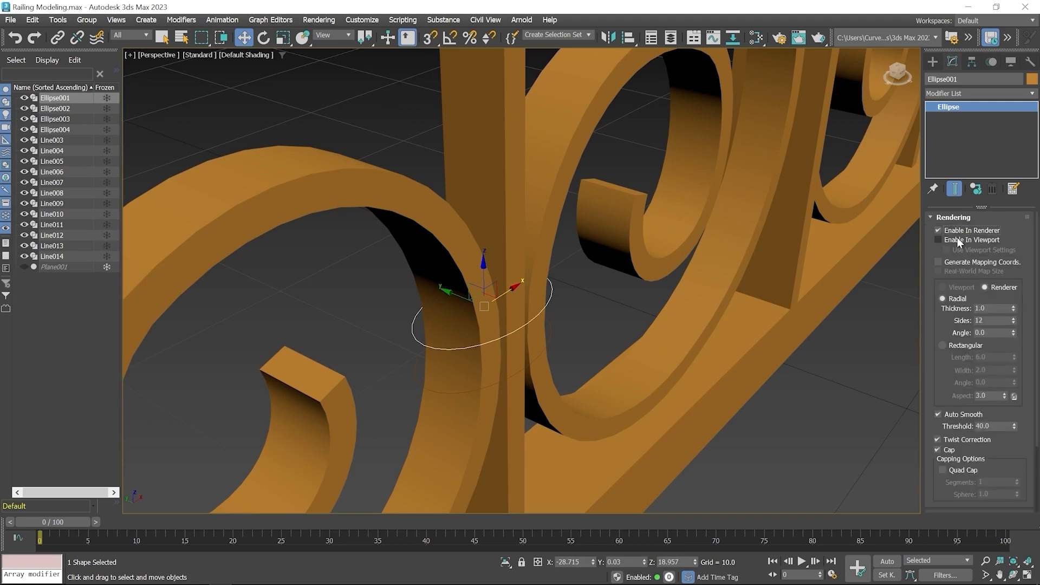
{"action": "left_click", "coordinate": [957, 240]}
{"action": "middle_click_drag", "start_coordinate": [694, 330], "coordinate": [643, 335], "text": "alt"}
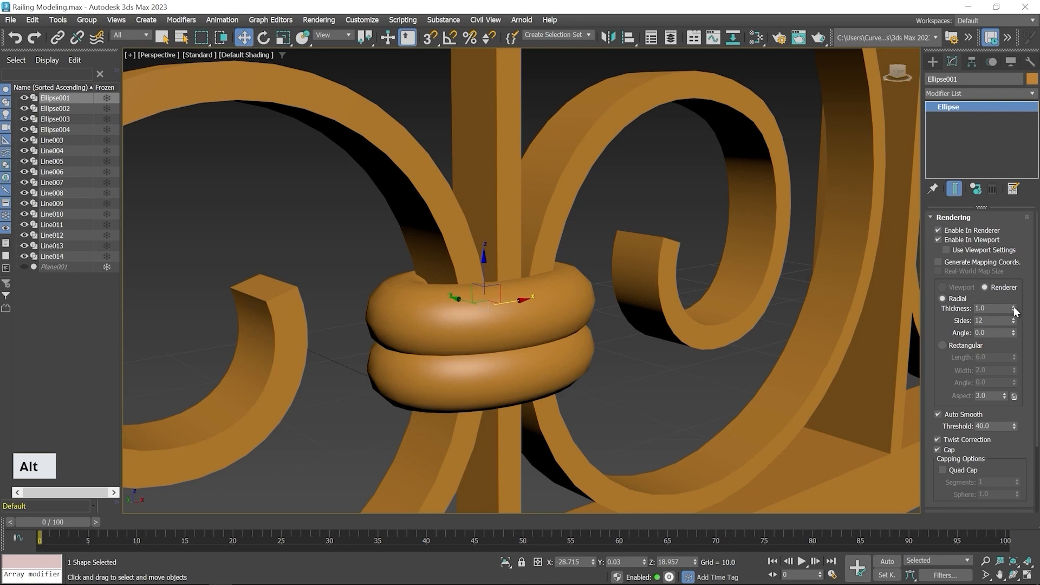
{"action": "left_click_drag", "start_coordinate": [1014, 311], "coordinate": [1016, 322]}
{"action": "middle_click_drag", "start_coordinate": [670, 324], "coordinate": [687, 344], "text": "alt"}
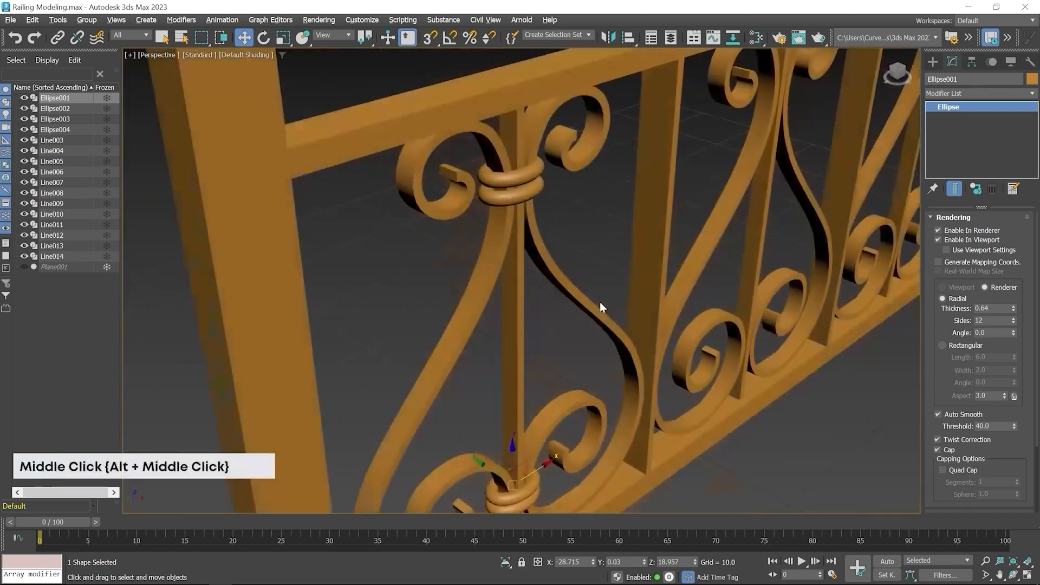
Select the four collar ellipses on the first scroll ornament and clone them as two instances onto the second and third ornaments
{"action": "key", "text": "alt+w"}
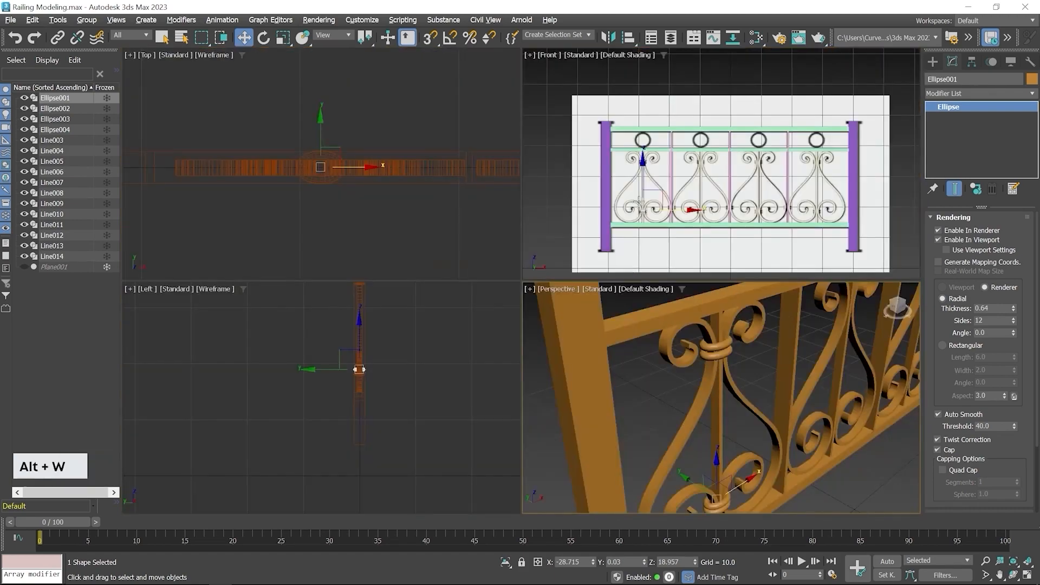
{"action": "middle_click", "coordinate": [697, 170]}
{"action": "key", "text": "alt+w"}
{"action": "scroll", "coordinate": [603, 206], "scroll_direction": "up", "scroll_amount": 3}
{"action": "middle_click_drag", "start_coordinate": [406, 323], "coordinate": [520, 184]}
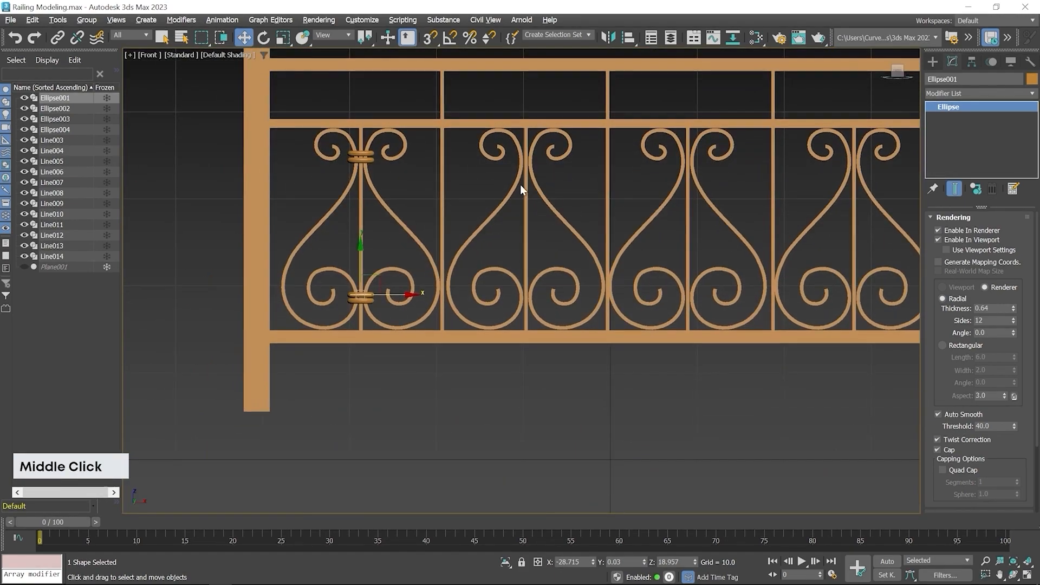
{"action": "left_click", "coordinate": [364, 154], "text": "ctrl"}
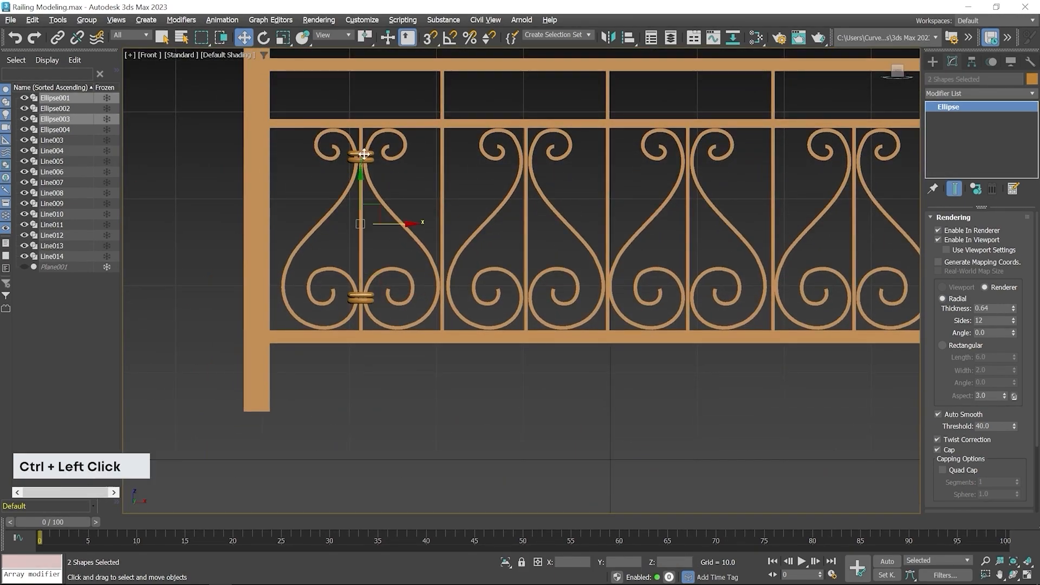
{"action": "left_click", "coordinate": [368, 298], "text": "ctrl"}
{"action": "scroll", "coordinate": [421, 209], "scroll_direction": "up", "scroll_amount": 3}
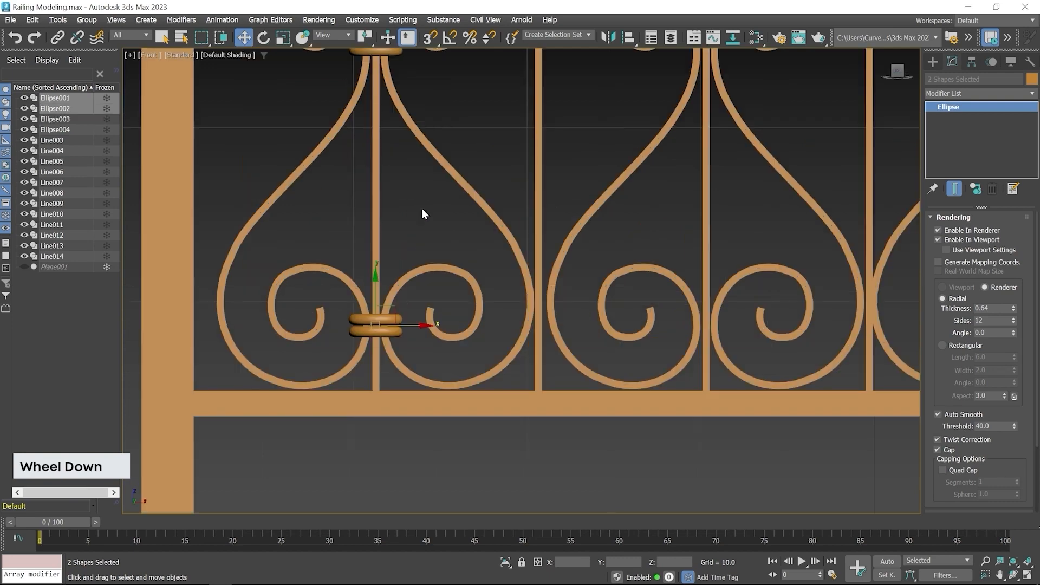
{"action": "middle_click_drag", "start_coordinate": [421, 194], "coordinate": [441, 333]}
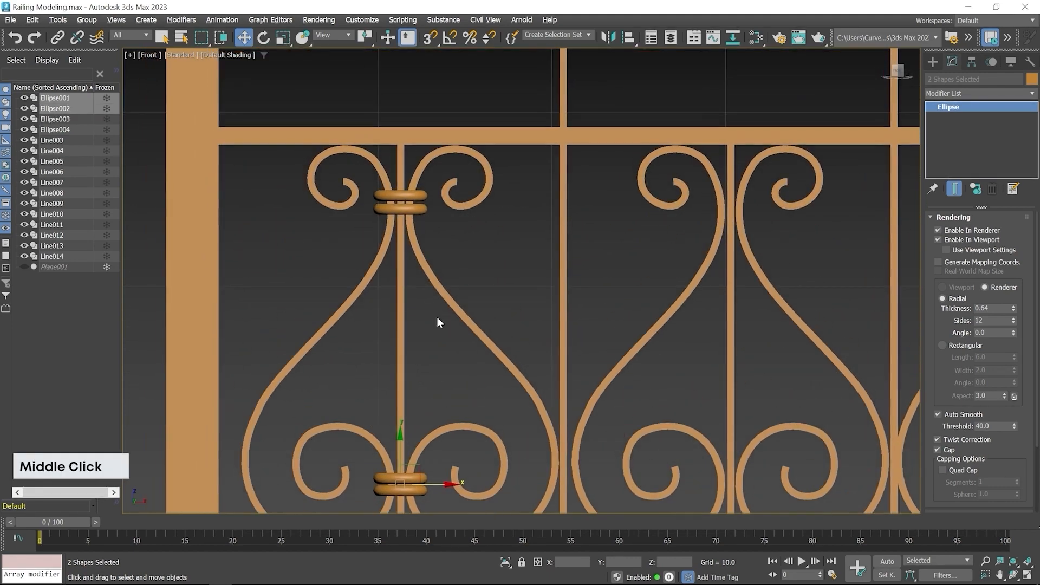
{"action": "left_click", "coordinate": [397, 193], "text": "ctrl"}
{"action": "left_click", "coordinate": [402, 208], "text": "ctrl"}
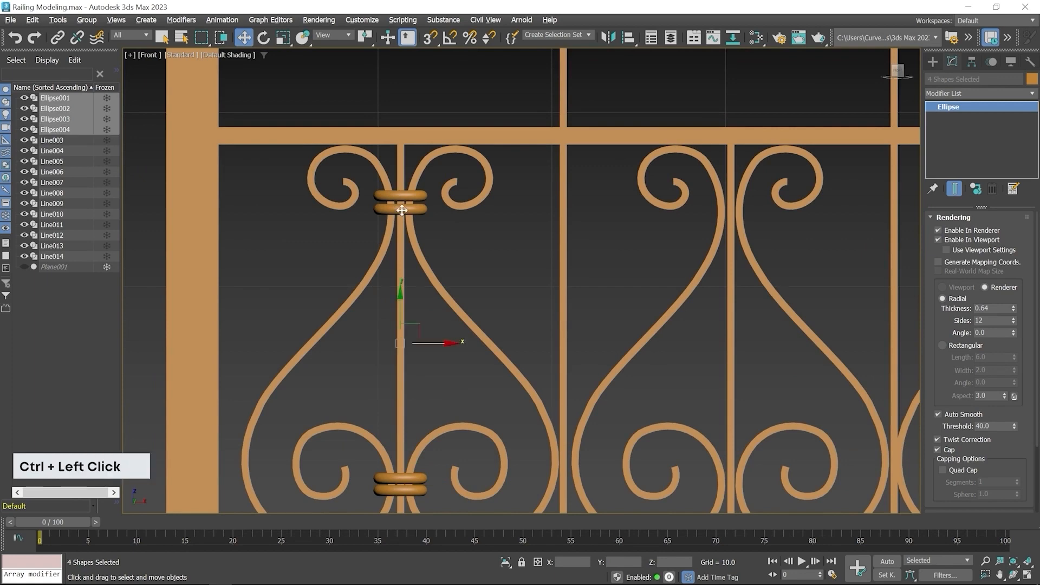
{"action": "scroll", "coordinate": [402, 209], "scroll_direction": "down", "scroll_amount": 2}
{"action": "left_click_drag", "start_coordinate": [372, 277], "coordinate": [608, 278], "text": "shift"}
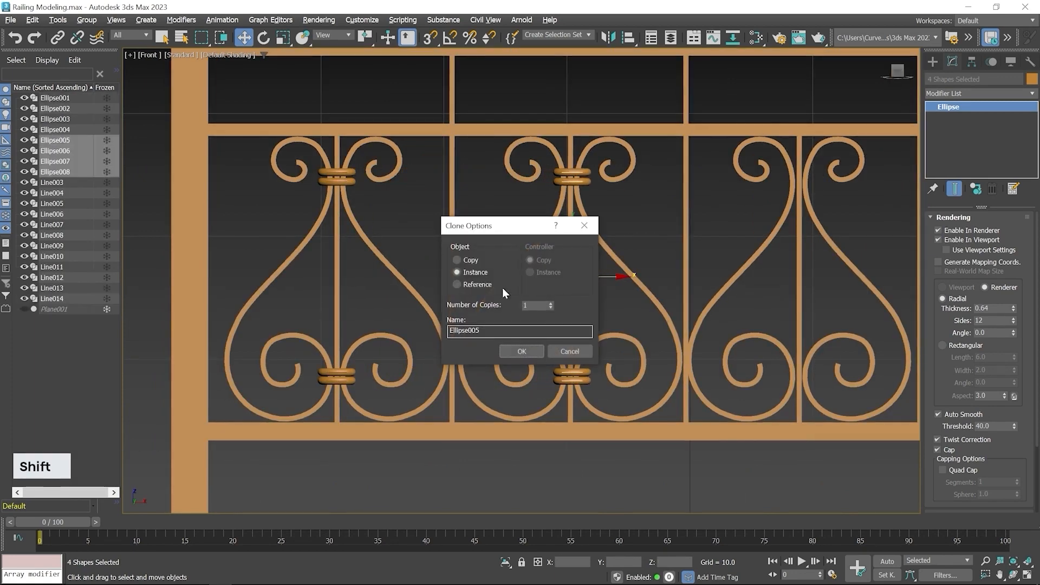
{"action": "left_click", "coordinate": [551, 303]}
{"action": "left_click", "coordinate": [521, 352]}
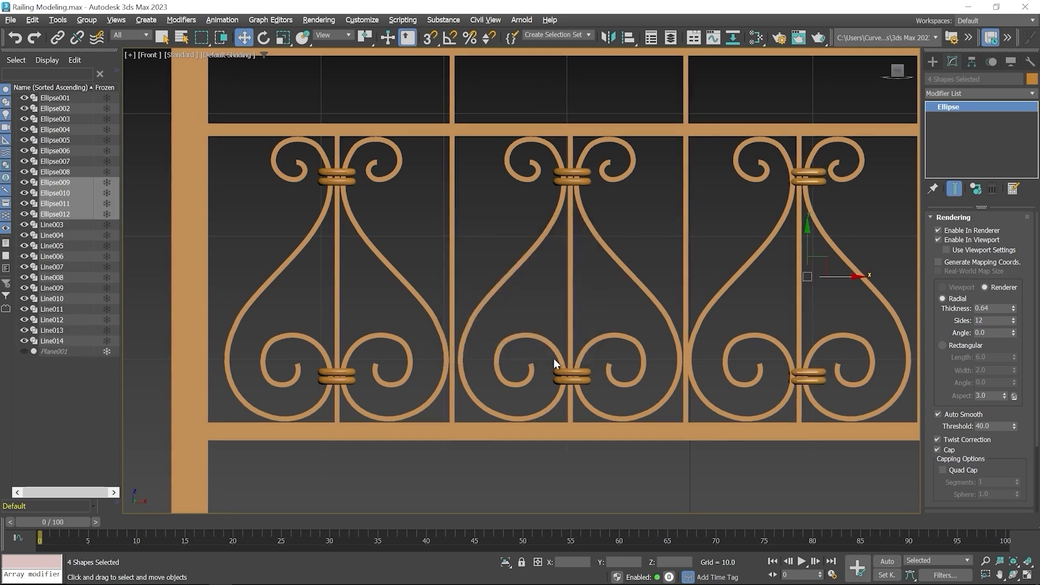
Center the third ornament's collars on its bar and clone them as instances onto the fourth scroll ornament
{"action": "middle_click_drag", "start_coordinate": [554, 358], "coordinate": [597, 352]}
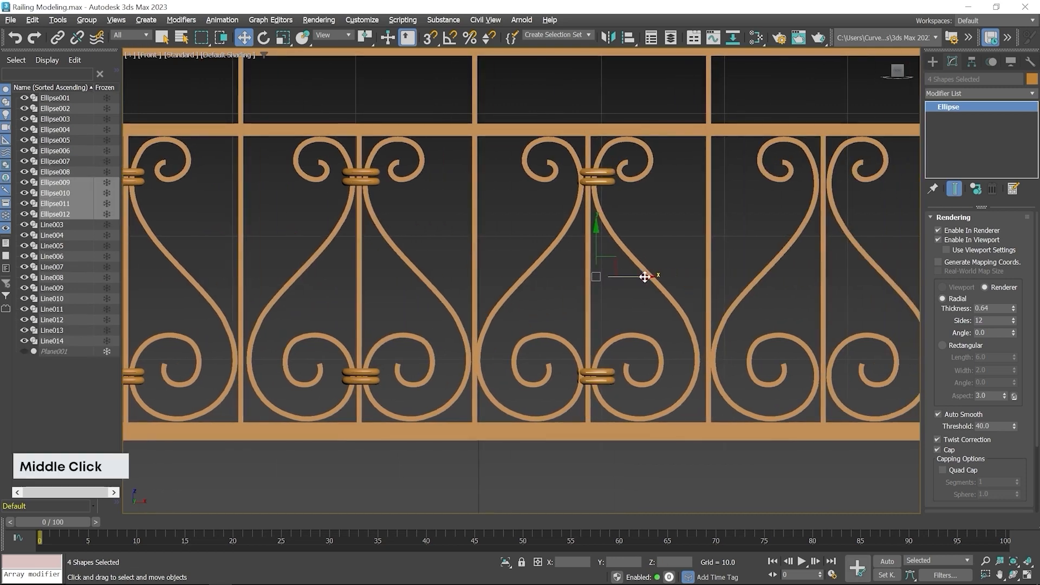
{"action": "left_click_drag", "start_coordinate": [636, 277], "coordinate": [795, 271], "text": "shift"}
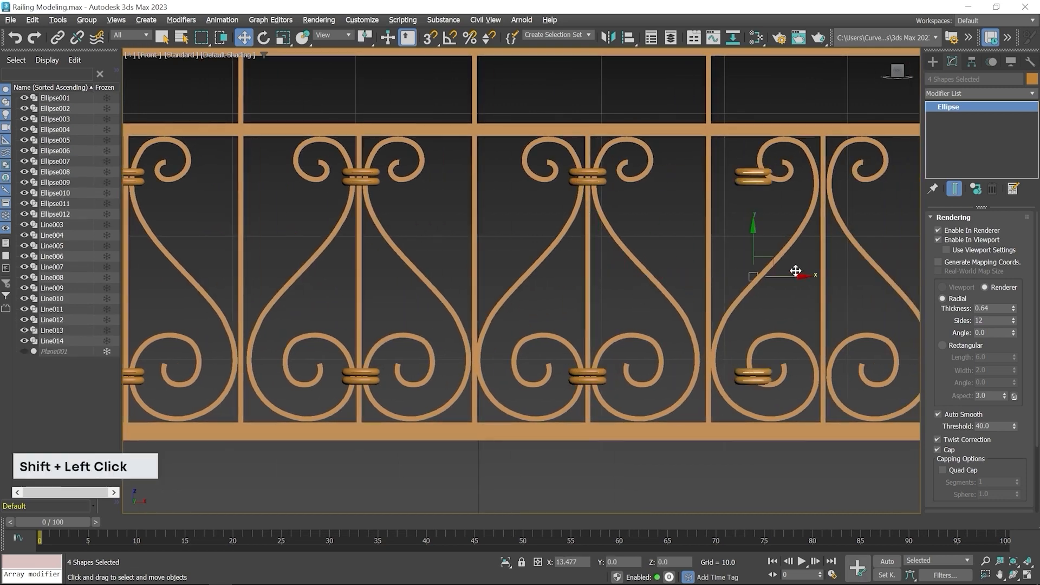
{"action": "left_click", "coordinate": [542, 346]}
Unhide the reference image plane Plane001 behind the railing
{"action": "scroll", "coordinate": [547, 347], "scroll_direction": "down", "scroll_amount": 5}
{"action": "mouse_move", "coordinate": [609, 351]}
{"action": "middle_mouse_down"}
{"action": "mouse_move", "coordinate": [625, 354]}
{"action": "mouse_move", "coordinate": [647, 389]}
{"action": "middle_mouse_up"}
{"action": "key", "text": "alt+w"}
{"action": "key", "text": "alt+w"}
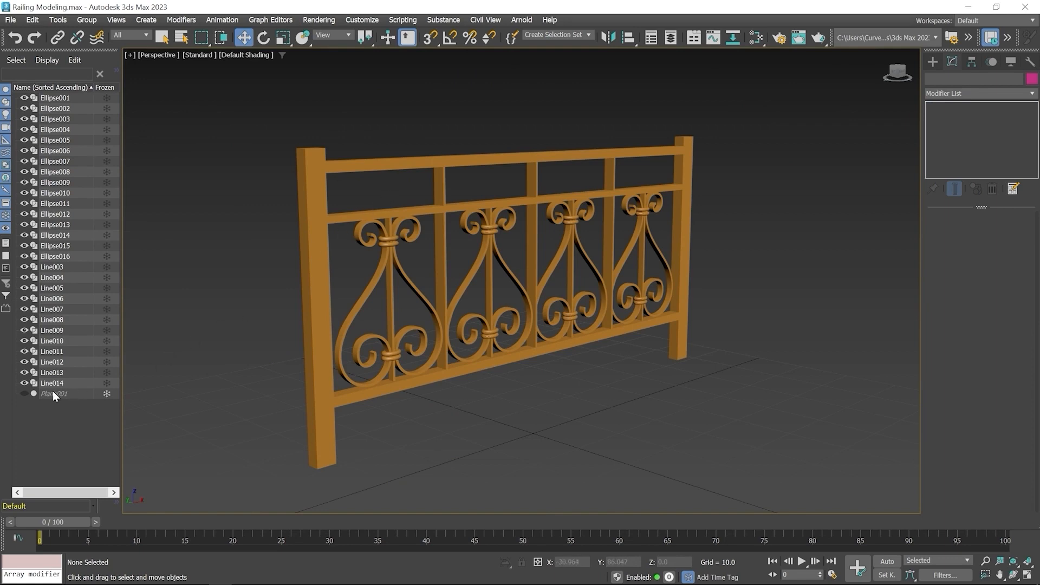
{"action": "left_click", "coordinate": [24, 393]}
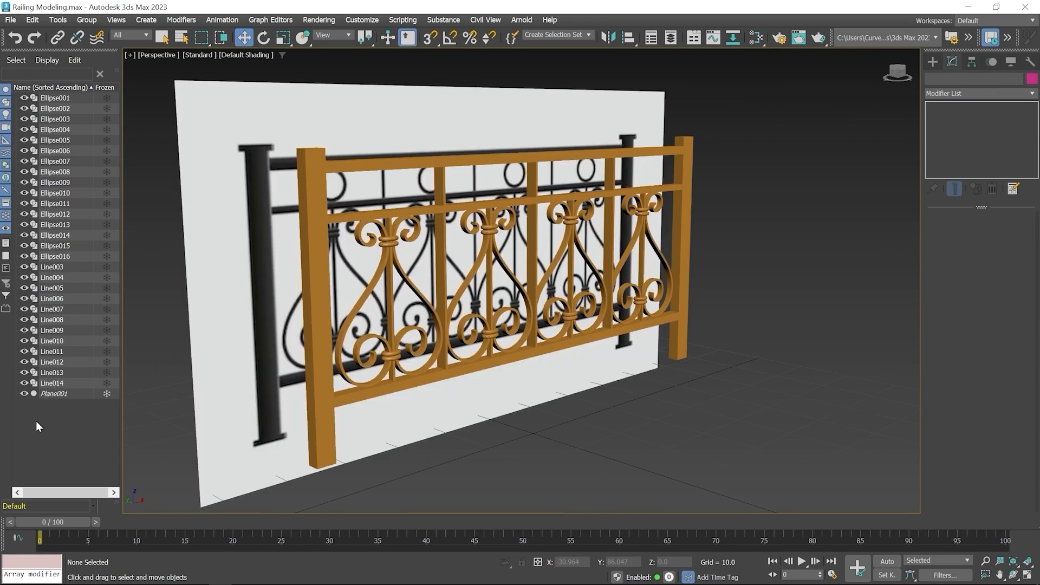
Draw a circle spline over the first reference ring between the two upper rails in the Front view and center it
{"action": "key", "text": "alt+w"}
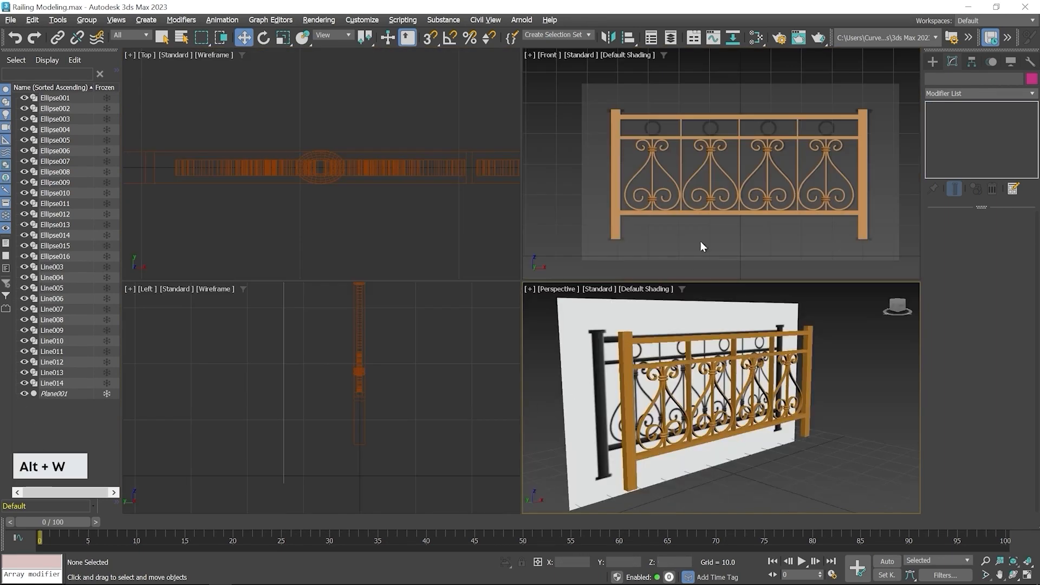
{"action": "key", "text": "alt+w"}
{"action": "scroll", "coordinate": [700, 241], "scroll_direction": "up", "scroll_amount": 4}
{"action": "middle_click_drag", "start_coordinate": [453, 220], "coordinate": [500, 266]}
{"action": "scroll", "coordinate": [500, 265], "scroll_direction": "up", "scroll_amount": 3}
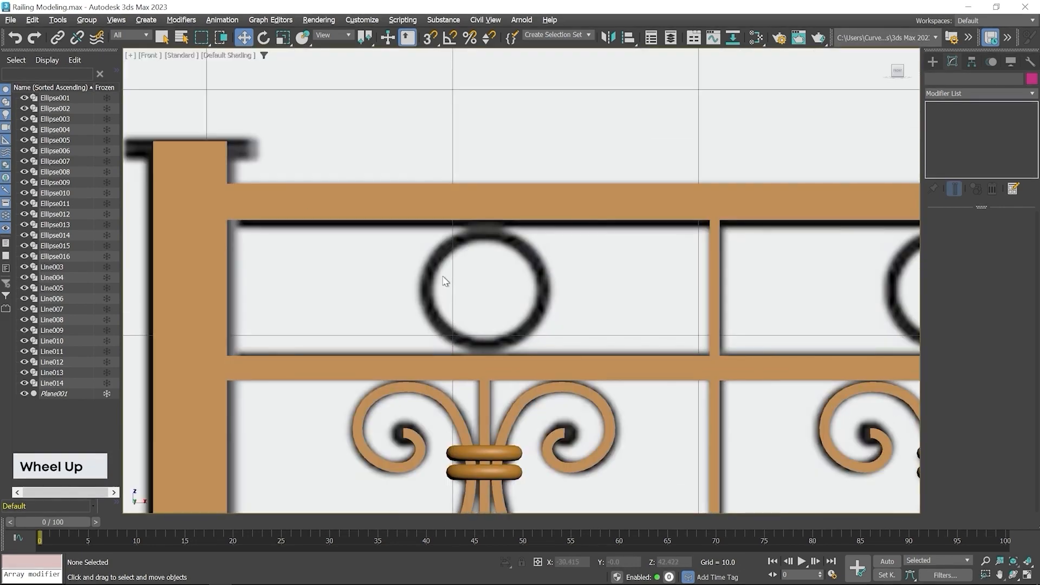
{"action": "left_click", "coordinate": [932, 62]}
{"action": "left_click", "coordinate": [953, 171]}
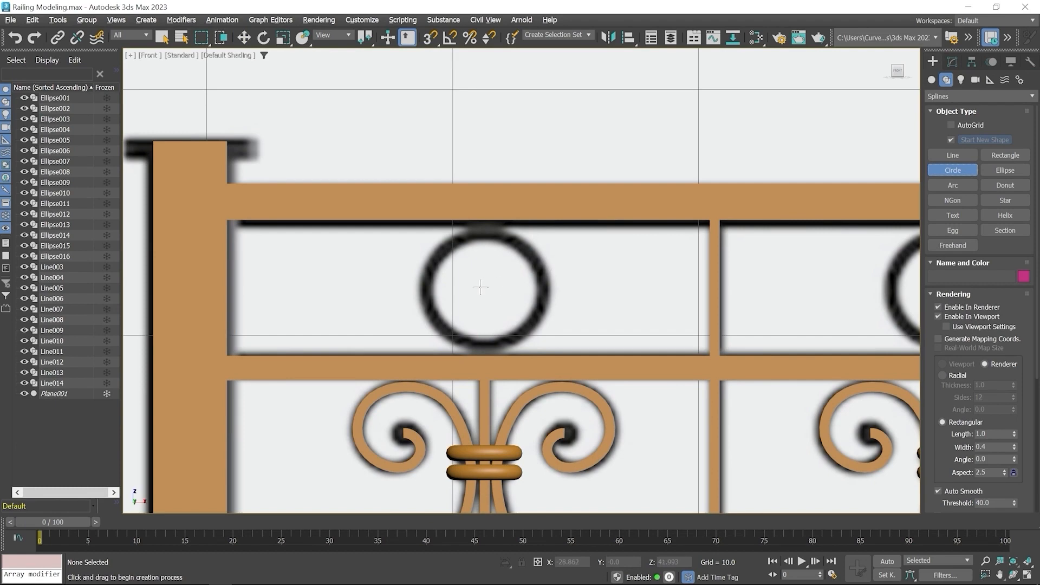
{"action": "left_click_drag", "start_coordinate": [481, 285], "coordinate": [535, 251]}
{"action": "key", "text": "w"}
{"action": "scroll", "coordinate": [484, 263], "scroll_direction": "up", "scroll_amount": 2}
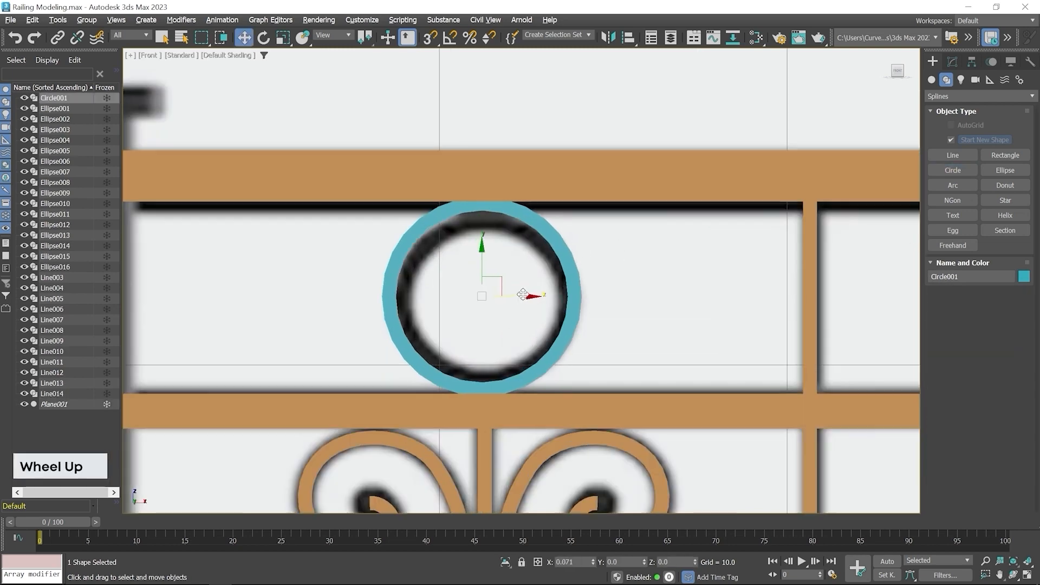
{"action": "left_click_drag", "start_coordinate": [520, 295], "coordinate": [526, 294]}
Clone the circle along X as three instances, one above each remaining scroll ornament
{"action": "scroll", "coordinate": [611, 316], "scroll_direction": "down", "scroll_amount": 4}
{"action": "middle_click_drag", "start_coordinate": [611, 315], "coordinate": [446, 292]}
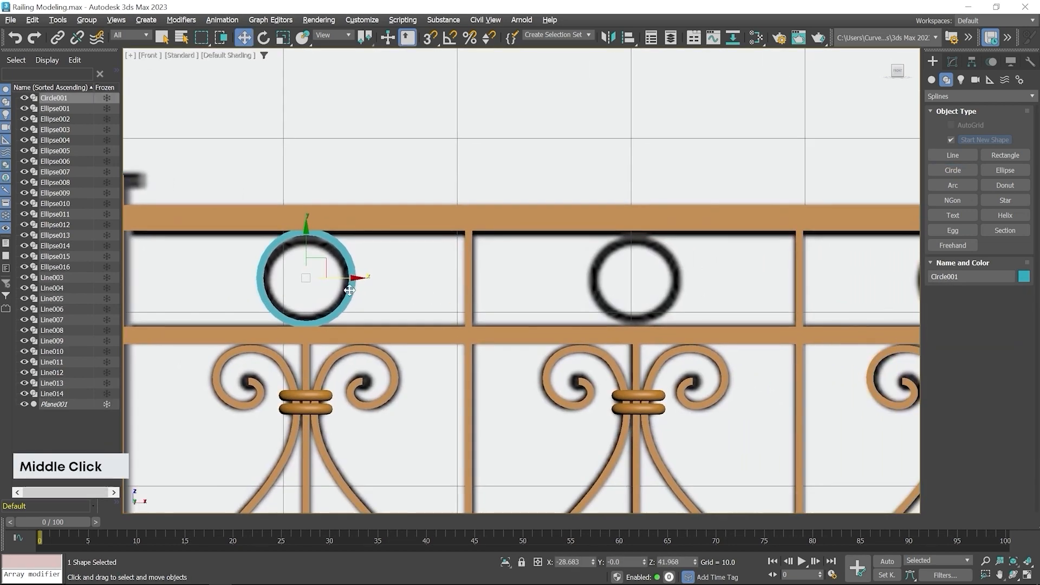
{"action": "left_click_drag", "start_coordinate": [351, 277], "coordinate": [681, 275], "text": "shift"}
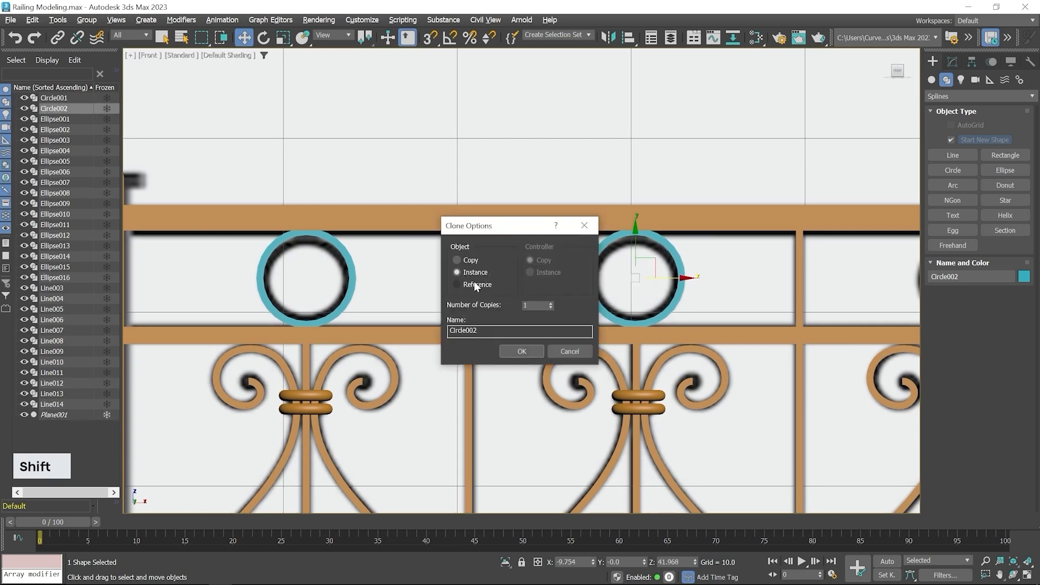
{"action": "left_click", "coordinate": [552, 304]}
{"action": "left_click", "coordinate": [522, 350]}
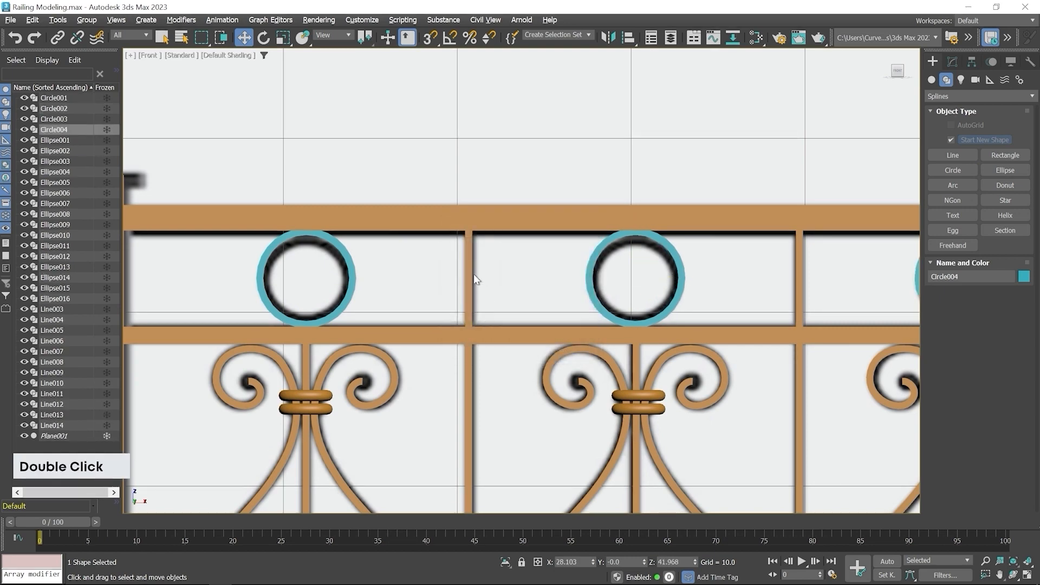
Move the fourth ring along X to 28.01 to align it with the reference ring
{"action": "scroll", "coordinate": [463, 271], "scroll_direction": "down", "scroll_amount": 4}
{"action": "middle_click_drag", "start_coordinate": [463, 271], "coordinate": [409, 316]}
{"action": "scroll", "coordinate": [595, 305], "scroll_direction": "up", "scroll_amount": 5}
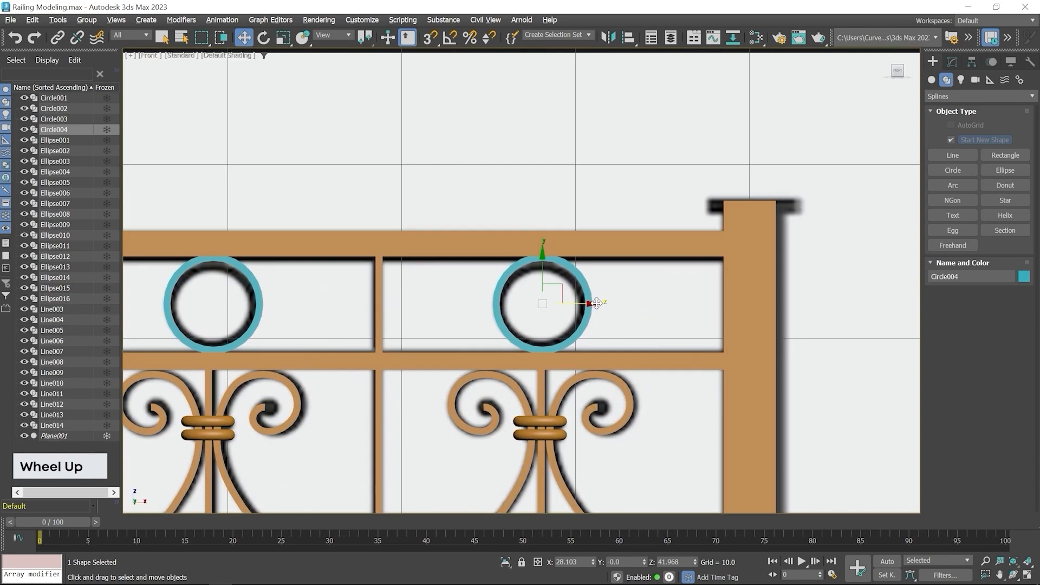
{"action": "middle_click_drag", "start_coordinate": [593, 298], "coordinate": [608, 302]}
Inspect the depth and fit of the rings between the upper rails in the Perspective view
{"action": "key", "text": "alt+w"}
{"action": "middle_click_drag", "start_coordinate": [688, 379], "coordinate": [703, 384]}
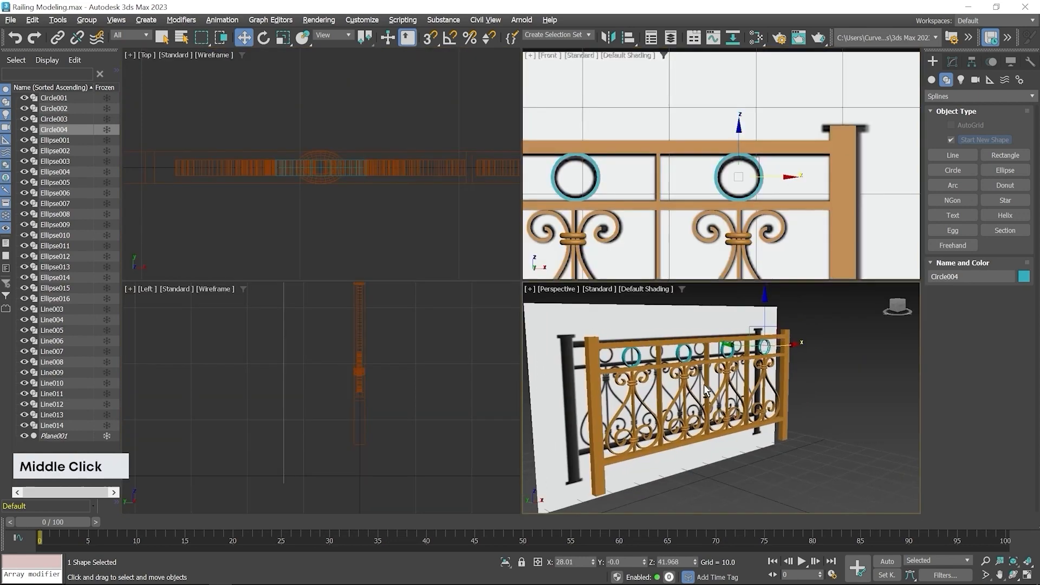
{"action": "key", "text": "alt+w"}
{"action": "middle_click_drag", "start_coordinate": [580, 353], "coordinate": [361, 377], "text": "alt"}
{"action": "scroll", "coordinate": [497, 296], "scroll_direction": "up", "scroll_amount": 5}
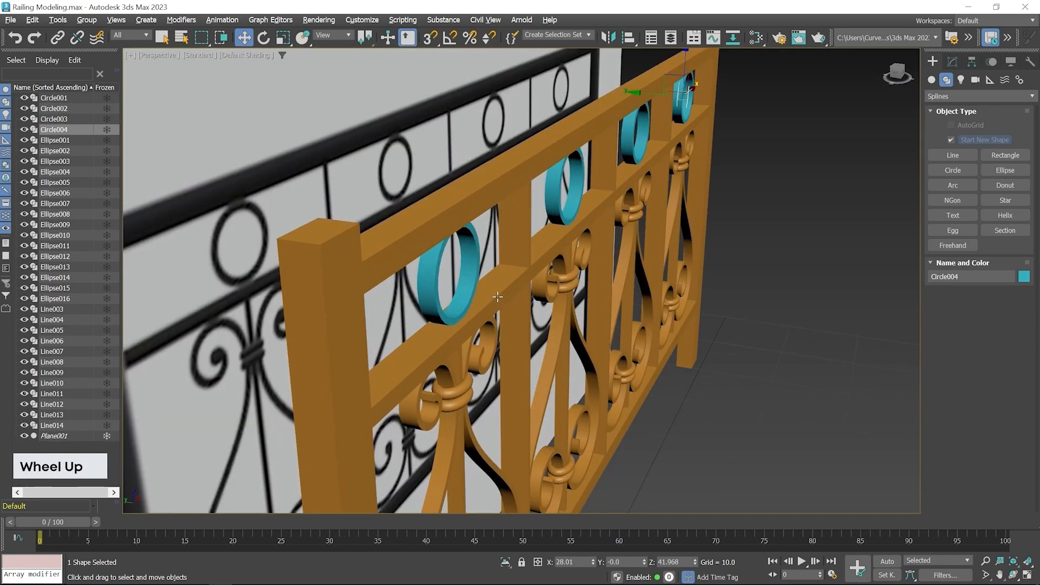
{"action": "middle_click_drag", "start_coordinate": [497, 297], "coordinate": [483, 322], "text": "alt"}
{"action": "scroll", "coordinate": [483, 323], "scroll_direction": "down", "scroll_amount": 3}
Select the four rings with the upper railing shapes in the Front view and change their object color to orange-brown
{"action": "key", "text": "alt+w"}
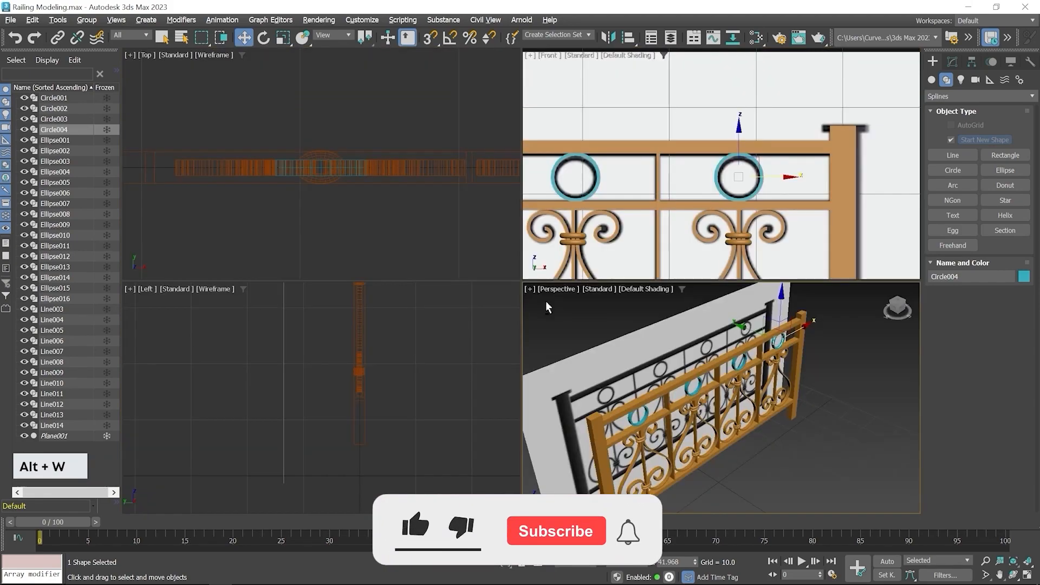
{"action": "middle_click", "coordinate": [575, 198]}
{"action": "key", "text": "alt+w"}
{"action": "scroll", "coordinate": [575, 199], "scroll_direction": "down", "scroll_amount": 4}
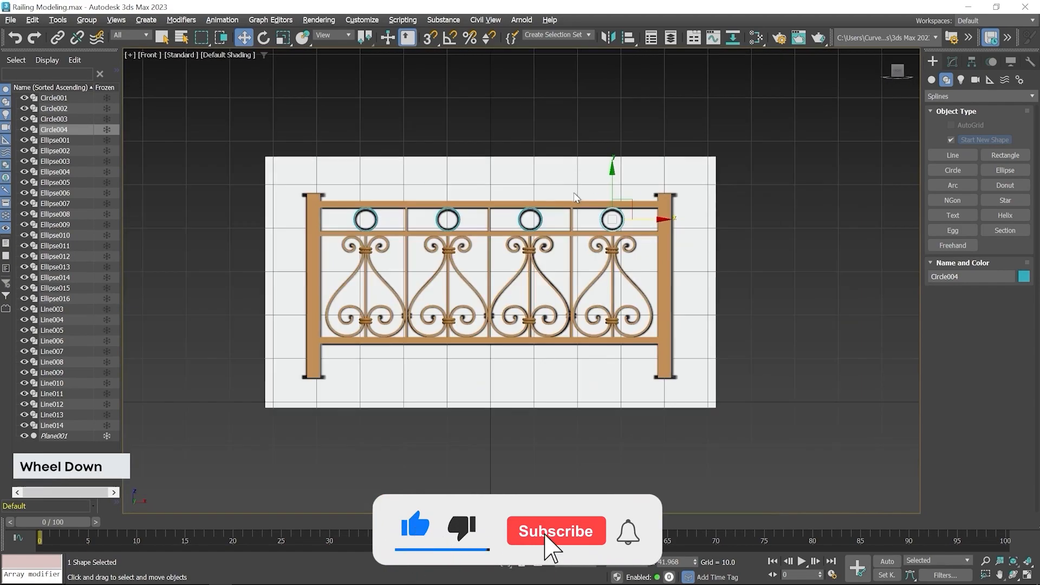
{"action": "middle_click_drag", "start_coordinate": [575, 198], "coordinate": [620, 232]}
{"action": "left_click_drag", "start_coordinate": [296, 180], "coordinate": [754, 312]}
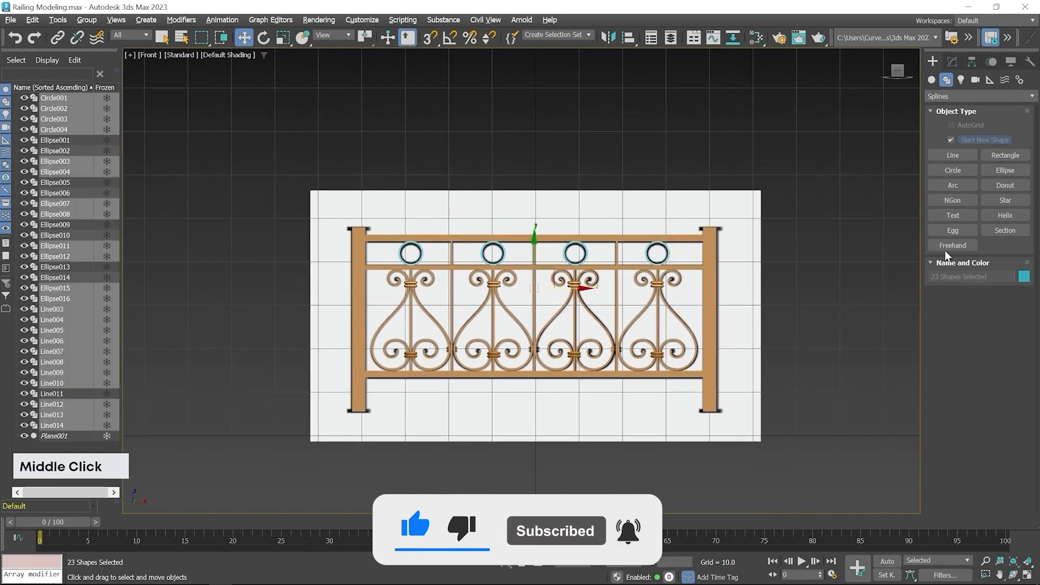
{"action": "left_click", "coordinate": [1023, 276]}
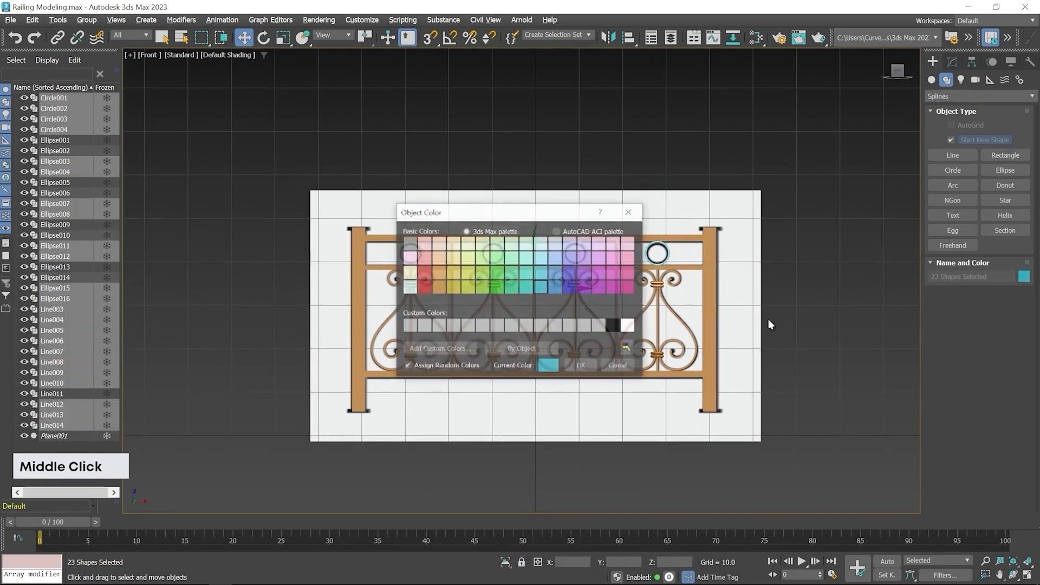
{"action": "left_click", "coordinate": [444, 287]}
{"action": "left_click", "coordinate": [582, 365]}
Hide the reference image plane Plane001 in the Perspective view and deselect all railing shapes
{"action": "middle_click", "coordinate": [577, 416]}
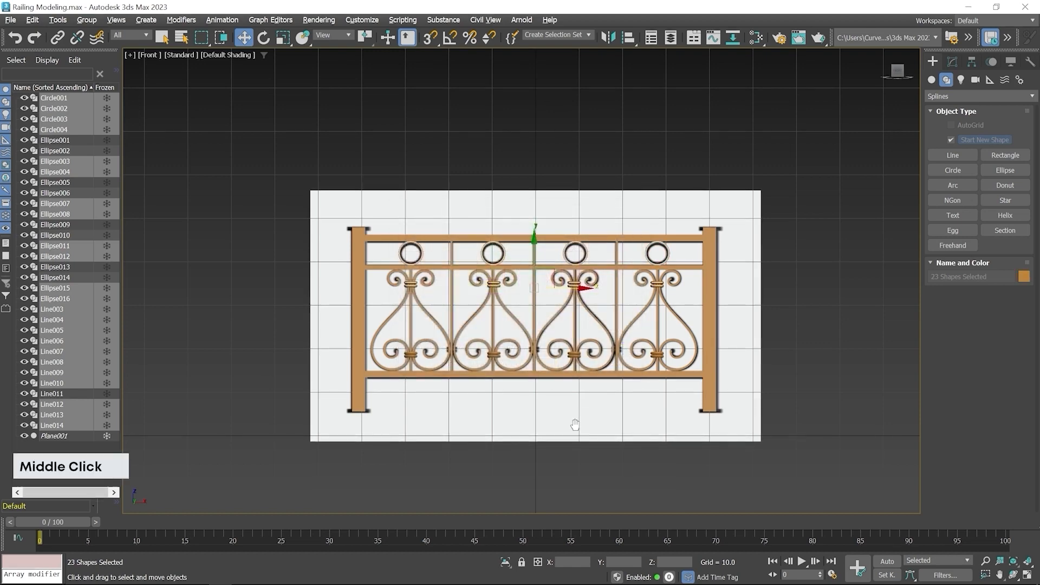
{"action": "key", "text": "alt+w"}
{"action": "middle_click", "coordinate": [781, 382]}
{"action": "key", "text": "alt+w"}
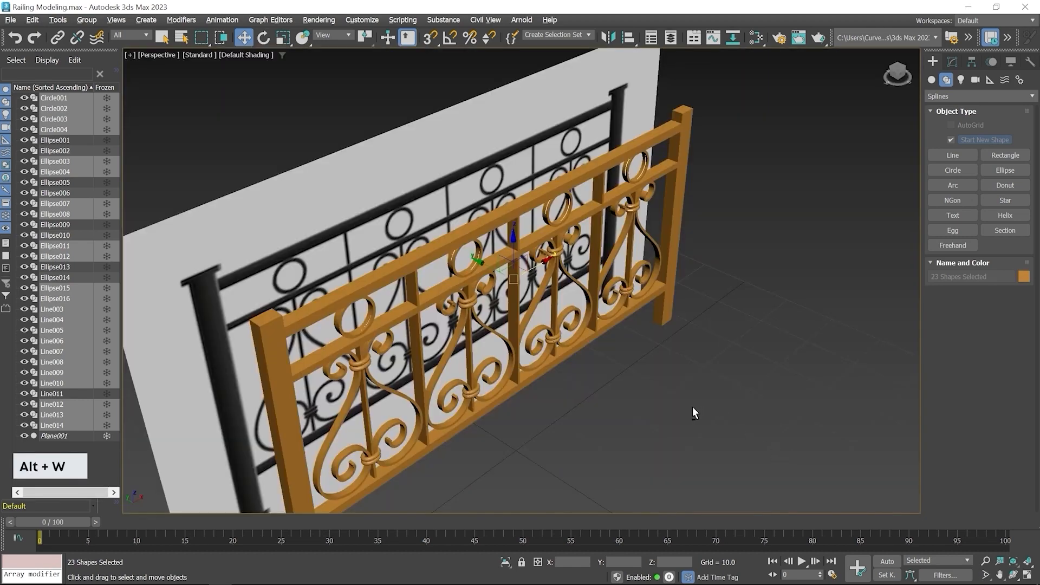
{"action": "middle_click_drag", "start_coordinate": [692, 407], "coordinate": [696, 387], "text": "alt"}
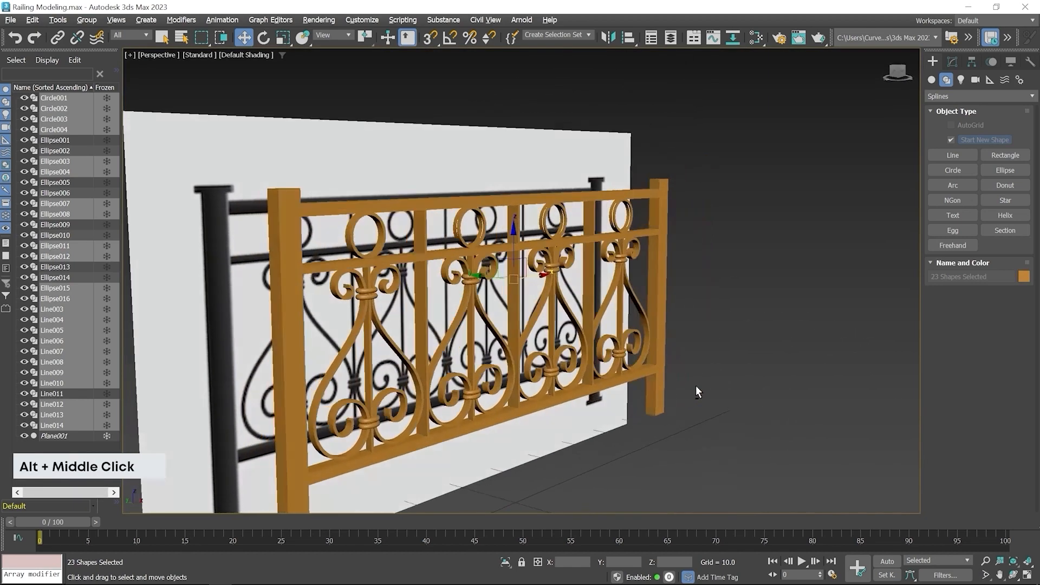
{"action": "left_click", "coordinate": [24, 436]}
{"action": "left_click", "coordinate": [764, 388]}
{"action": "middle_click_drag", "start_coordinate": [765, 388], "coordinate": [782, 333]}
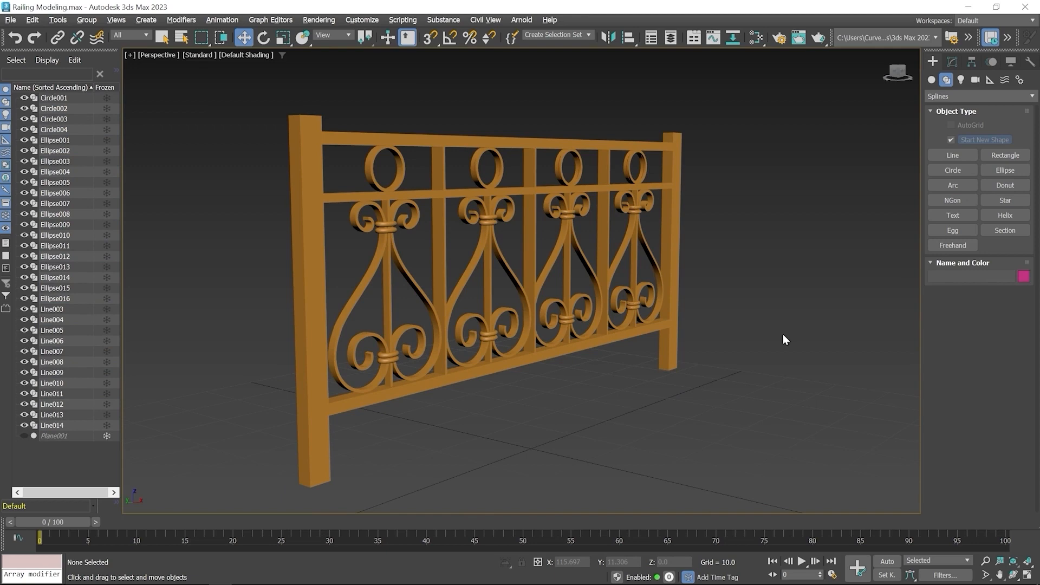
Turn on edged faces and examine the edge layout of the whole railing in the Perspective view
{"action": "key", "text": "F4"}
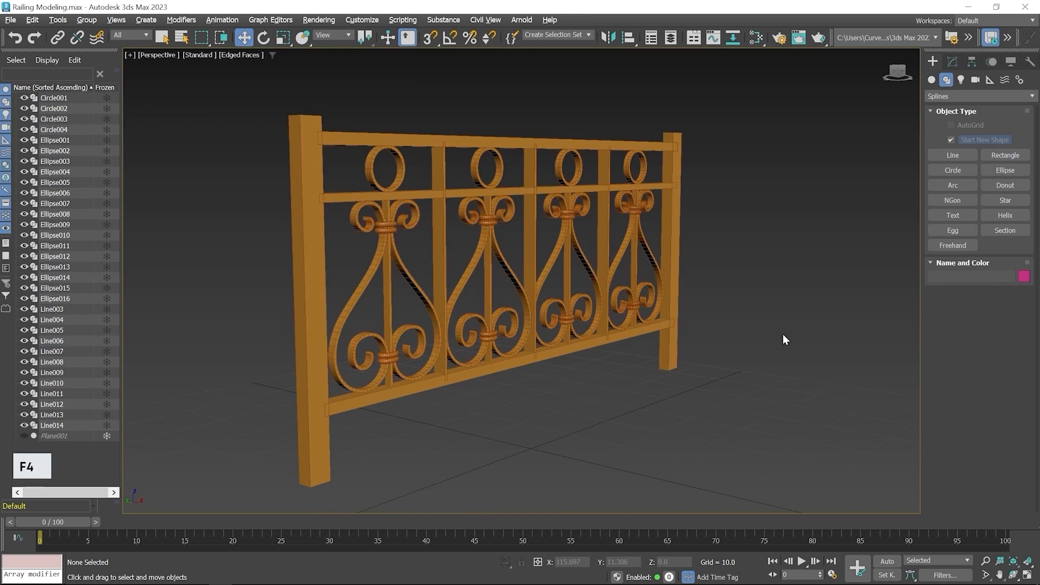
{"action": "middle_click_drag", "start_coordinate": [813, 206], "coordinate": [622, 237], "text": "alt"}
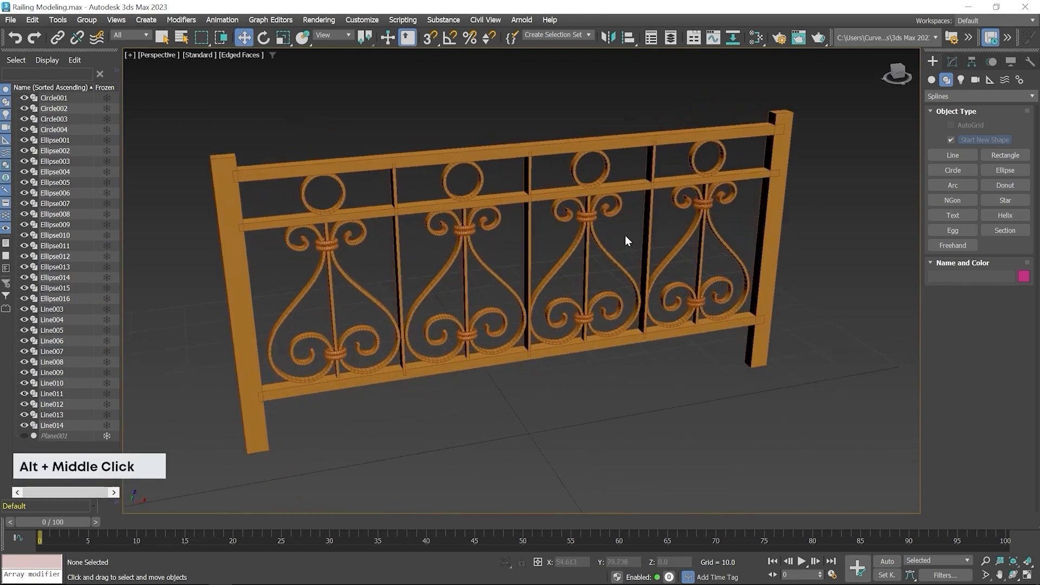
{"action": "scroll", "coordinate": [599, 220], "scroll_direction": "up", "scroll_amount": 4}
{"action": "scroll", "coordinate": [597, 219], "scroll_direction": "up", "scroll_amount": 2}
{"action": "scroll", "coordinate": [644, 247], "scroll_direction": "down", "scroll_amount": 6}
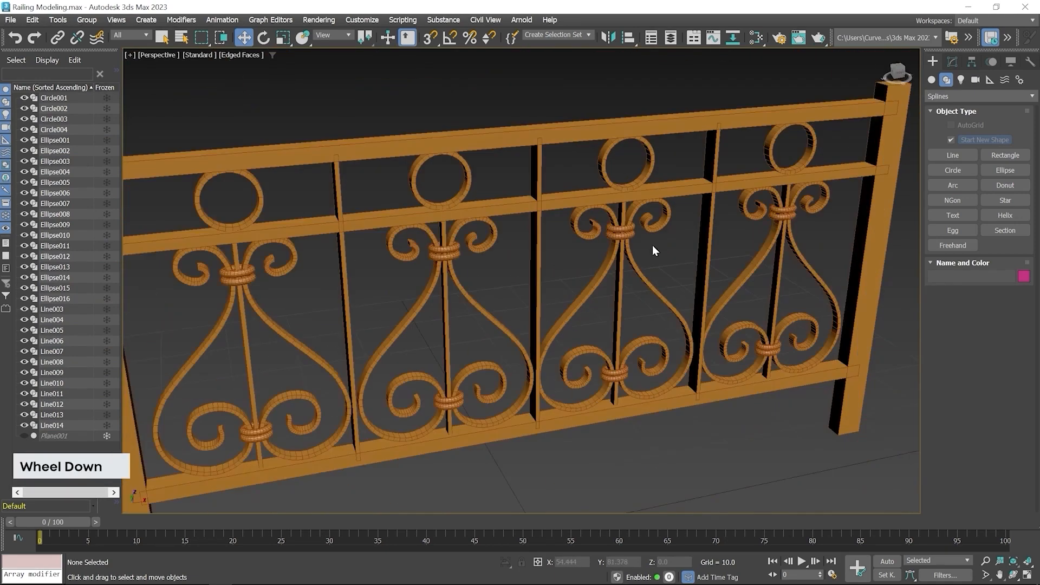
{"action": "left_click_drag", "start_coordinate": [236, 124], "coordinate": [873, 457]}
{"action": "middle_click_drag", "start_coordinate": [775, 447], "coordinate": [655, 401], "text": "alt"}
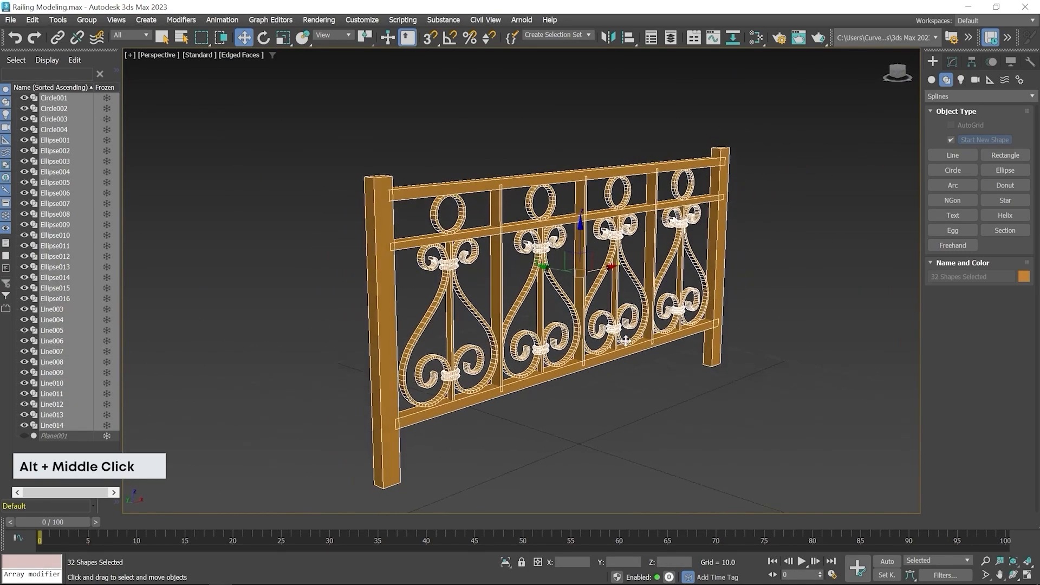
{"action": "scroll", "coordinate": [625, 344], "scroll_direction": "up", "scroll_amount": 6}
{"action": "scroll", "coordinate": [626, 344], "scroll_direction": "down", "scroll_amount": 8}
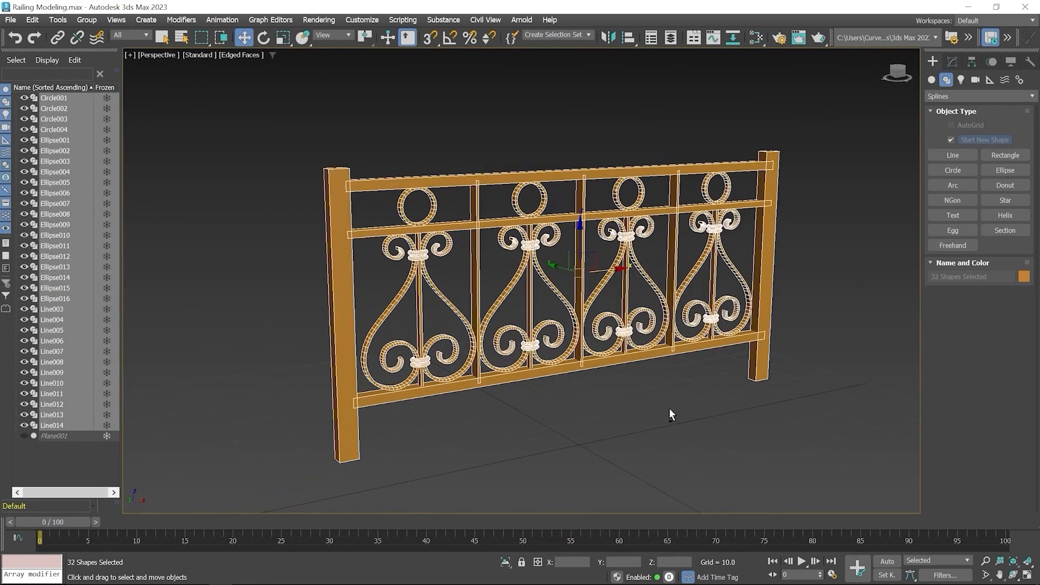
{"action": "left_click", "coordinate": [669, 410]}
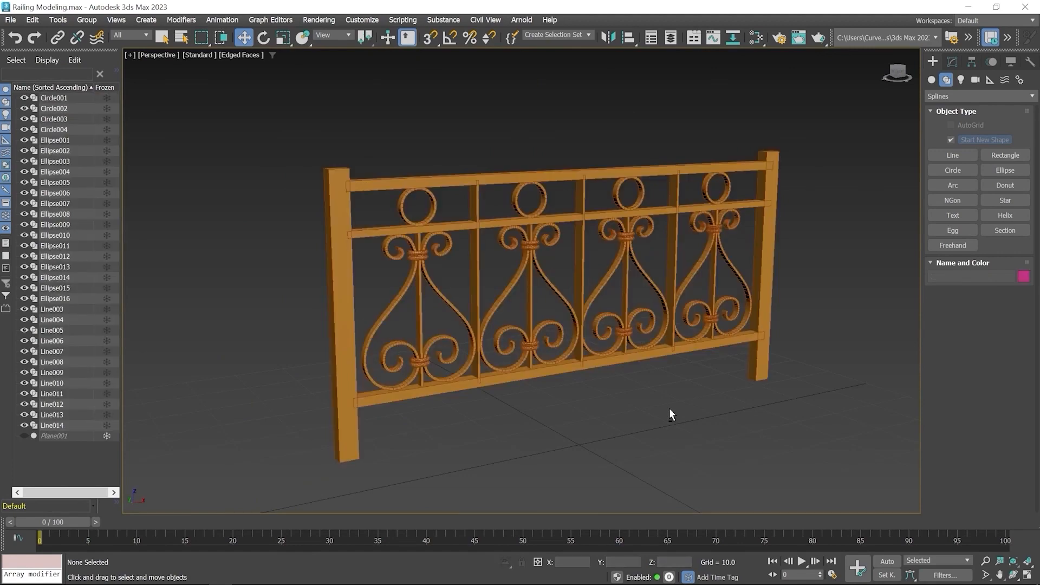